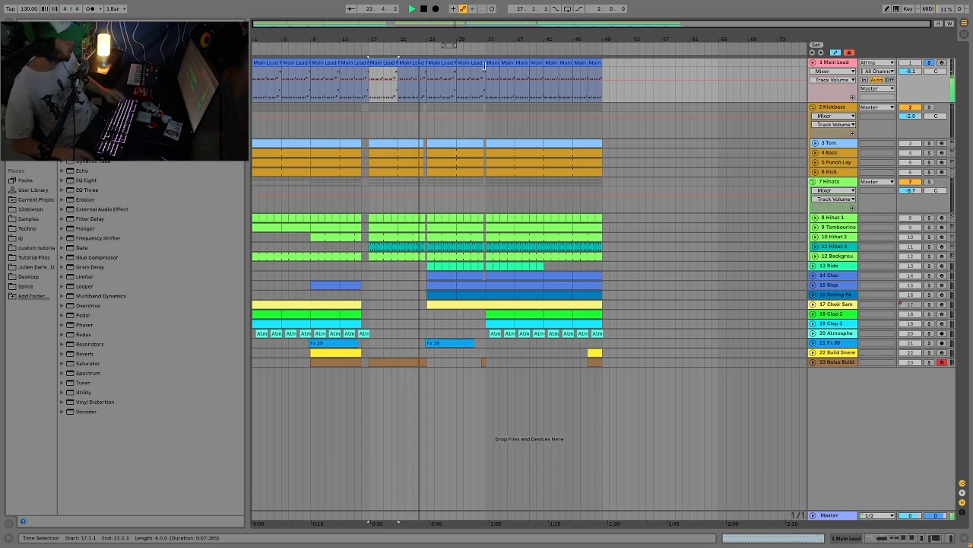
Open the Main Lead clip at bar 17 and play its notes from the start.
{"action": "double_click", "coordinate": [847, 67]}
{"action": "key", "text": "space"}
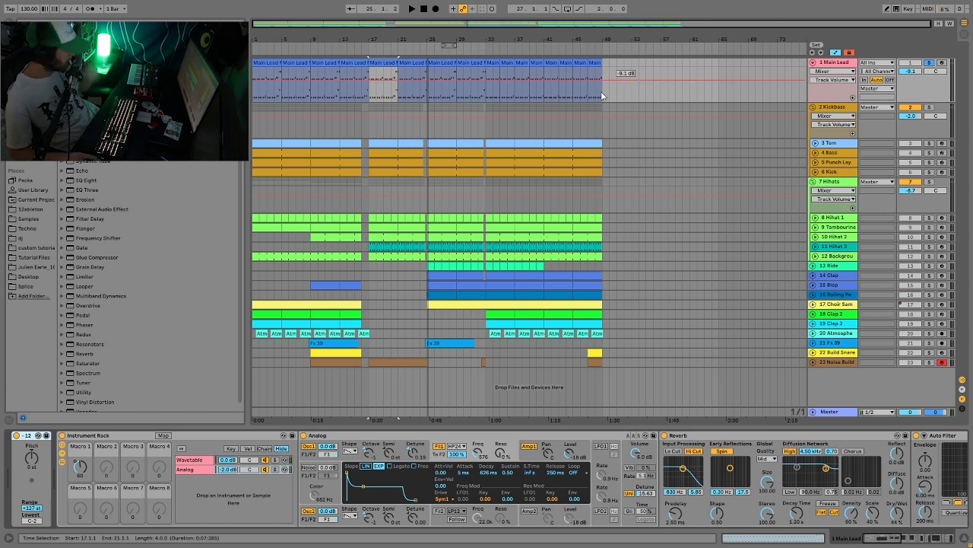
{"action": "double_click", "coordinate": [384, 79]}
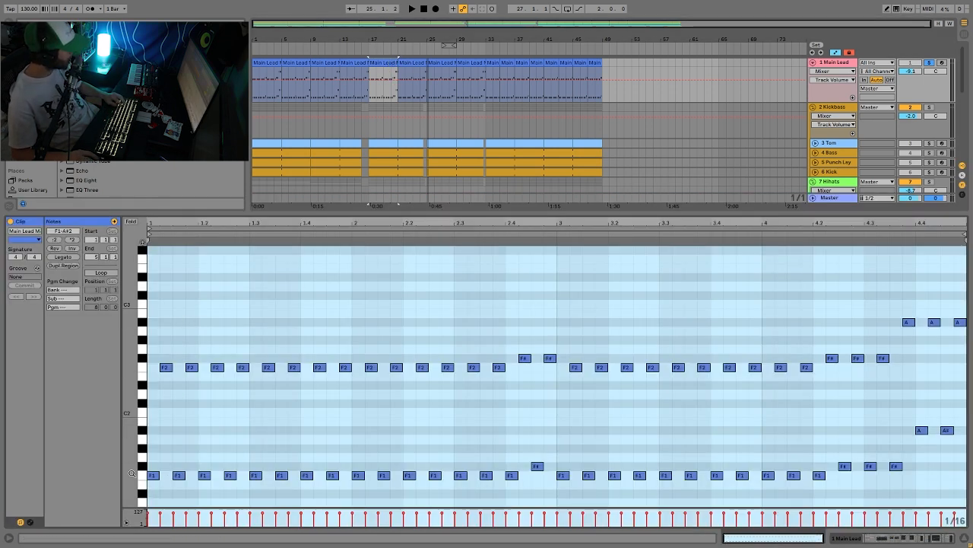
{"action": "left_click", "coordinate": [152, 476]}
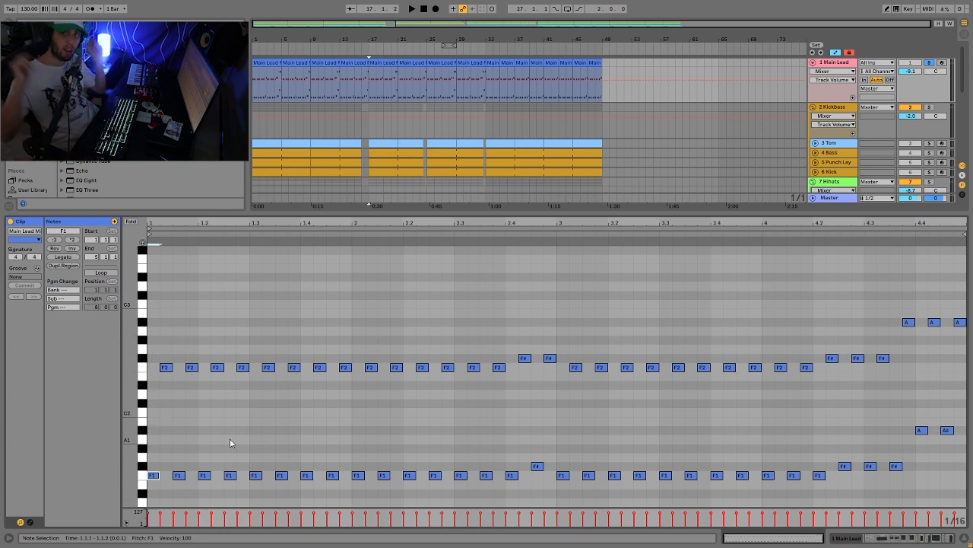
{"action": "key", "text": "space"}
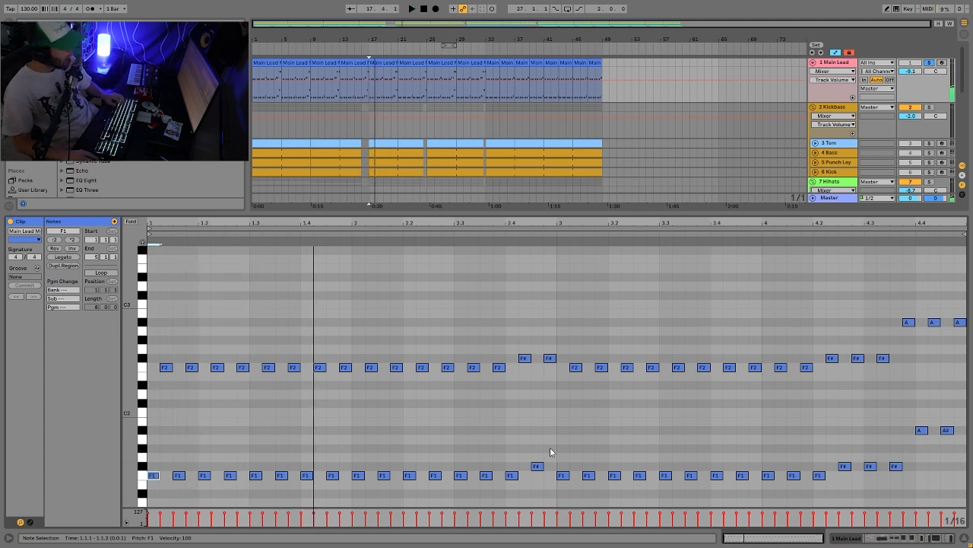
{"action": "left_click", "coordinate": [945, 539]}
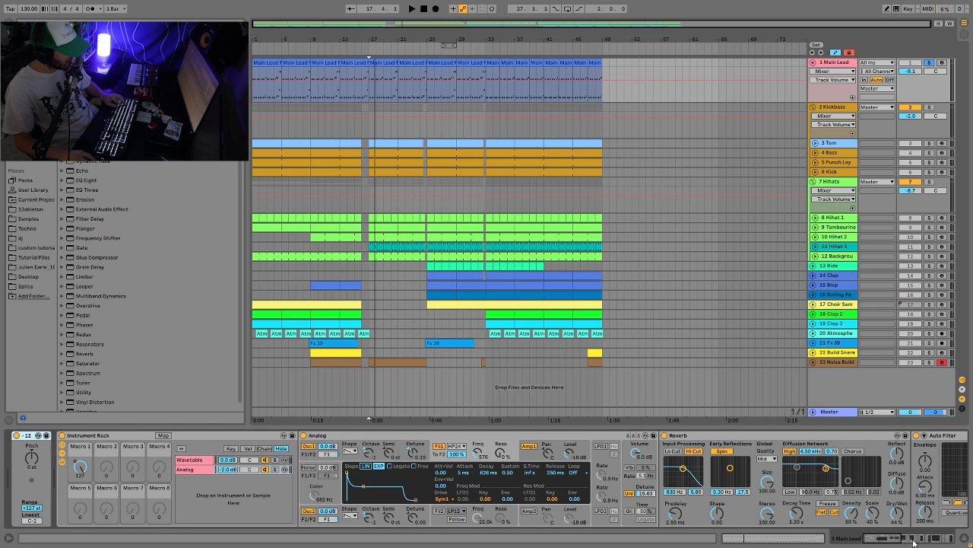
{"action": "key", "text": "space"}
{"action": "double_click", "coordinate": [389, 64]}
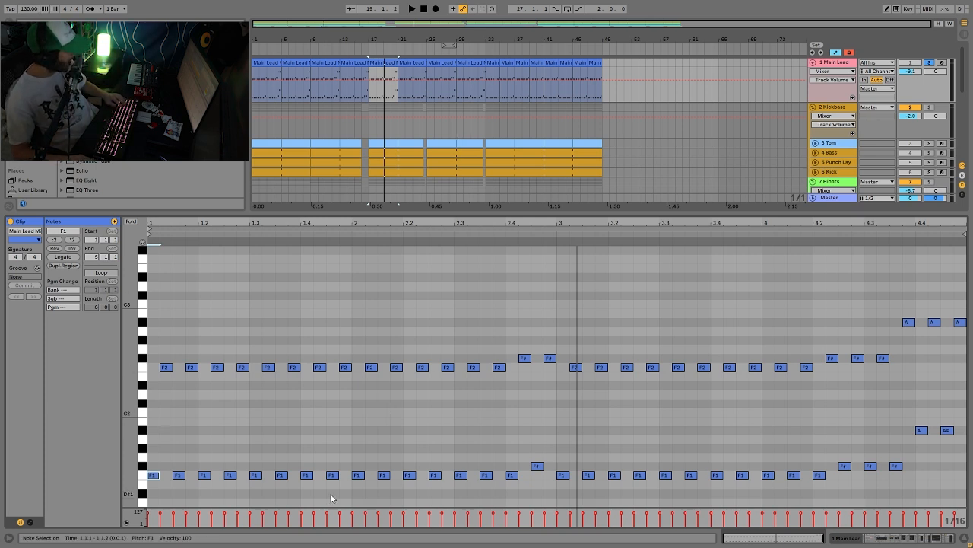
{"action": "left_click", "coordinate": [339, 403]}
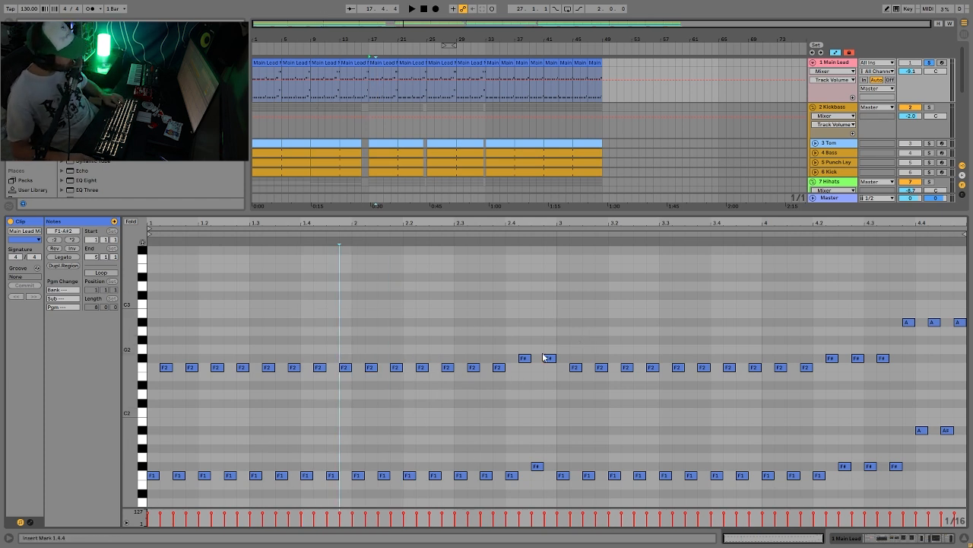
Try transposing the F#1 and F#2 notes around 4.3 up to G#1 and G#2.
{"action": "left_click_drag", "start_coordinate": [860, 343], "coordinate": [901, 488]}
{"action": "key", "text": "Up"}
{"action": "key", "text": "Up"}
{"action": "key", "text": "Up"}
{"action": "key", "text": "Down"}
{"action": "left_click", "coordinate": [755, 233]}
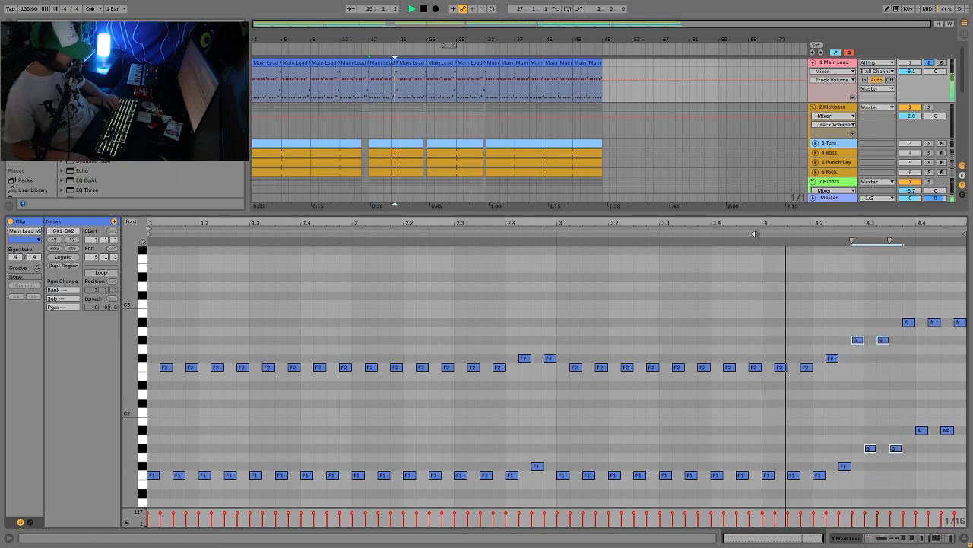
Lower the selected notes around 4.3 back to F#1 and F#2 and play the phrase.
{"action": "key", "text": "space"}
{"action": "key", "text": "Down"}
{"action": "key", "text": "Down"}
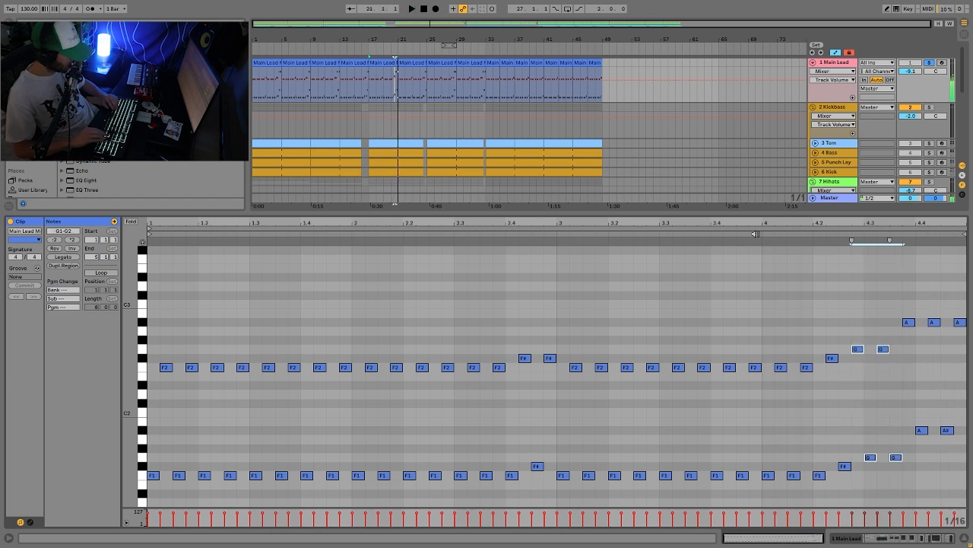
{"action": "key", "text": "space"}
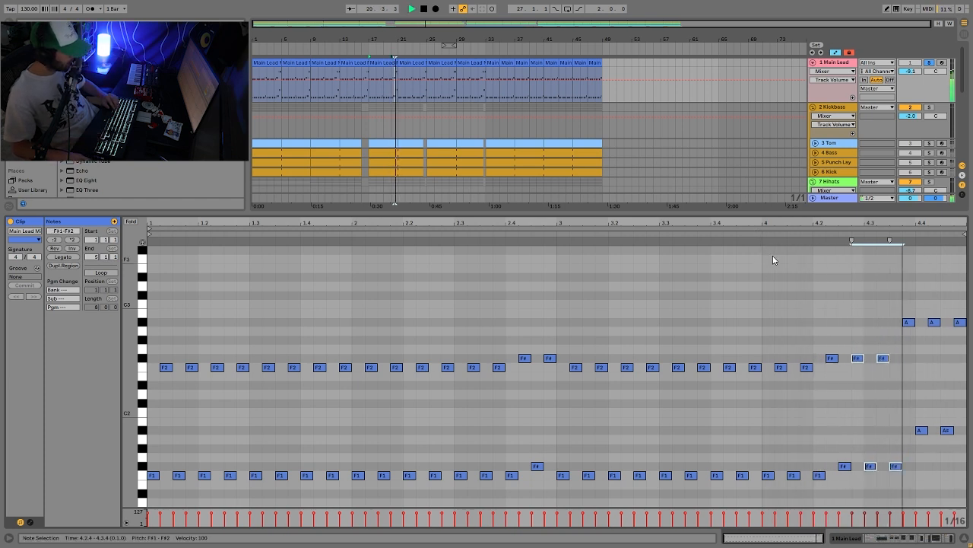
{"action": "key", "text": "space"}
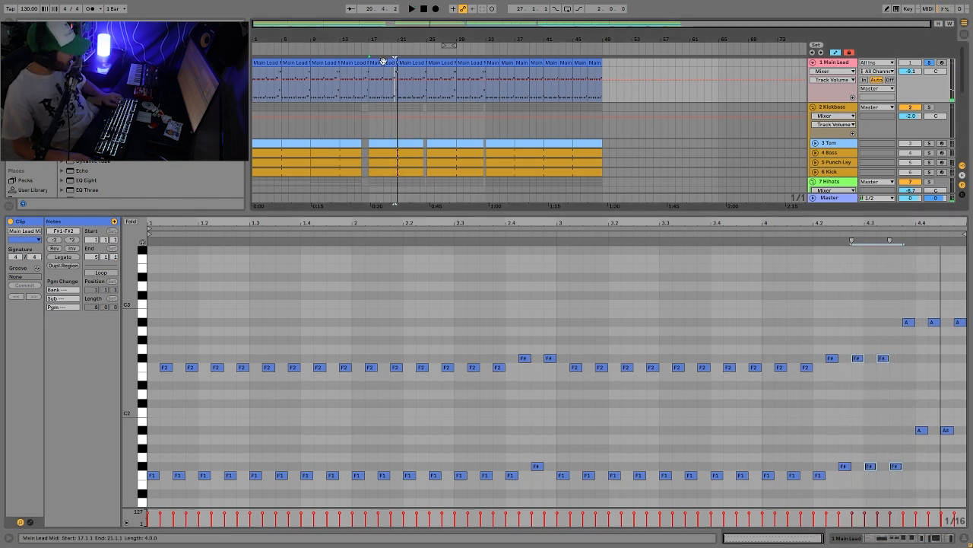
Play the Main Lead from bar 17, and open and play the two-bar clip at bar 33 for comparison.
{"action": "left_click_drag", "start_coordinate": [396, 80], "coordinate": [371, 95]}
{"action": "key", "text": "space"}
{"action": "left_click", "coordinate": [495, 65]}
{"action": "key", "text": "space"}
{"action": "left_click", "coordinate": [488, 70]}
{"action": "key", "text": "space"}
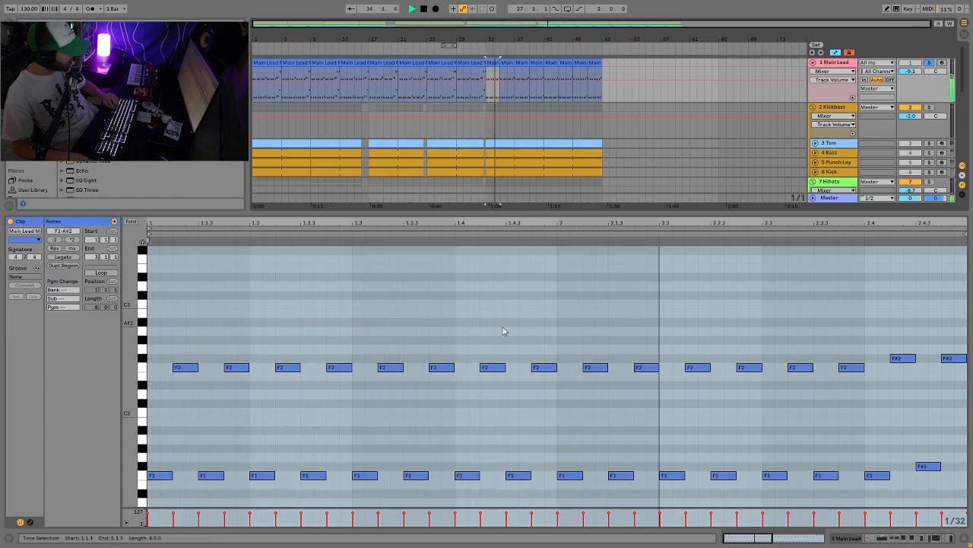
{"action": "key", "text": "space"}
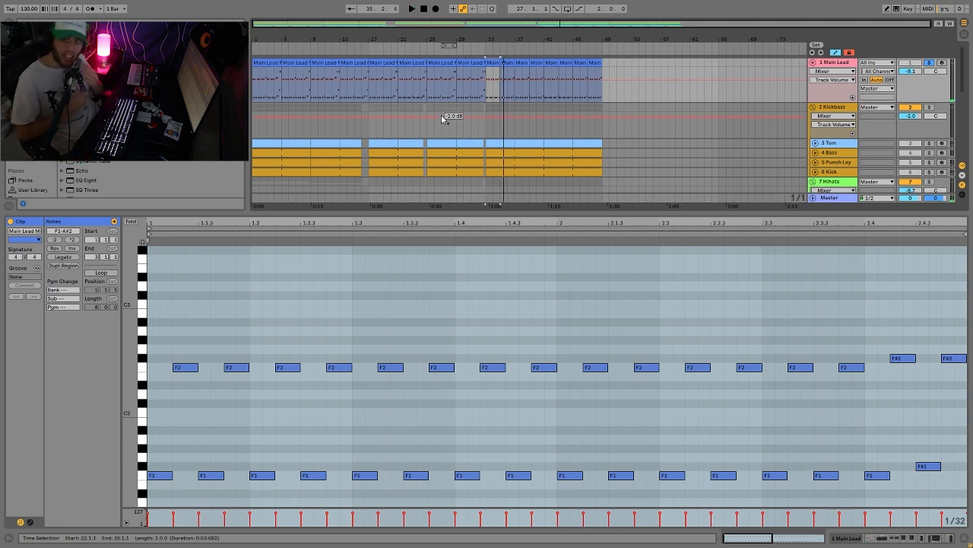
{"action": "key", "text": "space"}
{"action": "key", "text": "space"}
Show the Wavetable chain in the Main Lead's Instrument Rack and examine the settings of Osc 1 and Osc 2.
{"action": "left_click", "coordinate": [388, 63]}
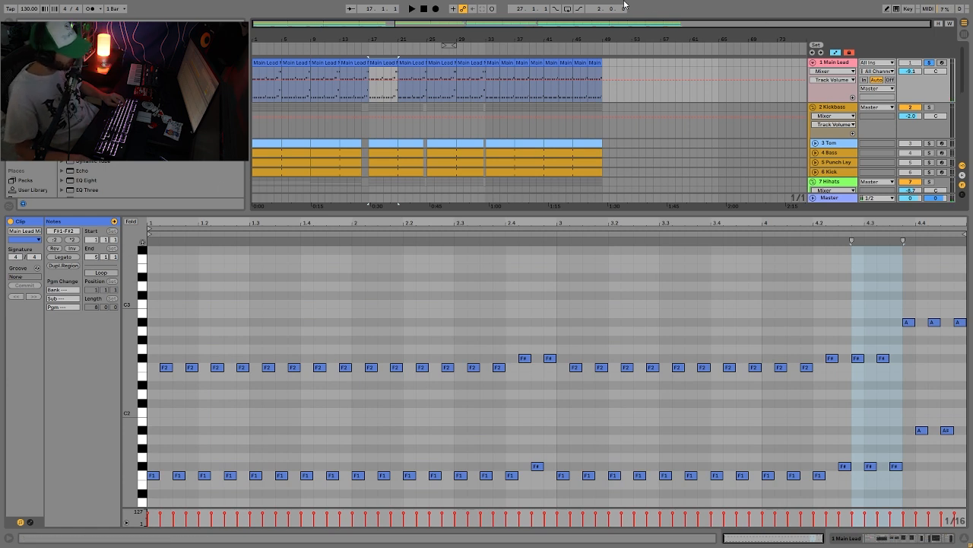
{"action": "left_click", "coordinate": [844, 62]}
{"action": "left_click_drag", "start_coordinate": [934, 536], "coordinate": [872, 538]}
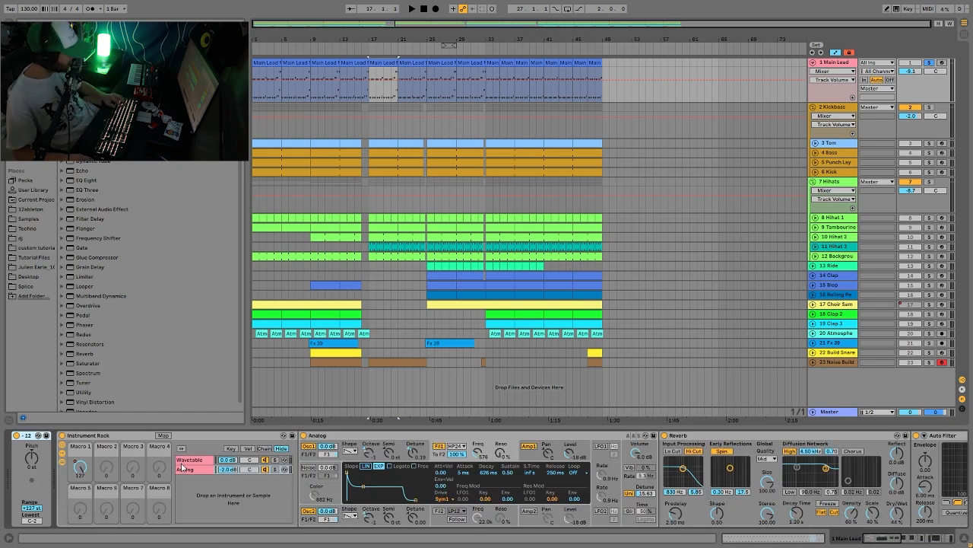
{"action": "left_click", "coordinate": [224, 459]}
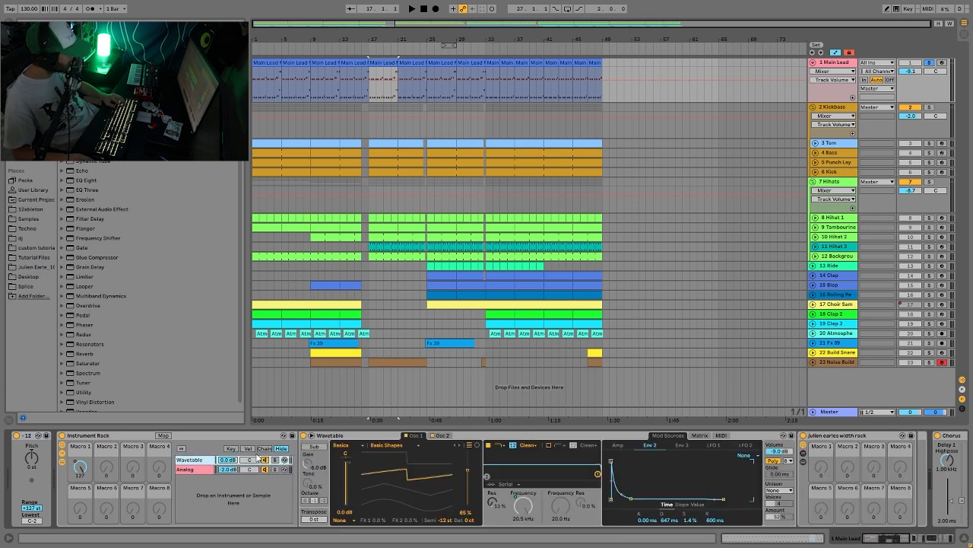
{"action": "left_click", "coordinate": [439, 438]}
{"action": "left_click", "coordinate": [411, 438]}
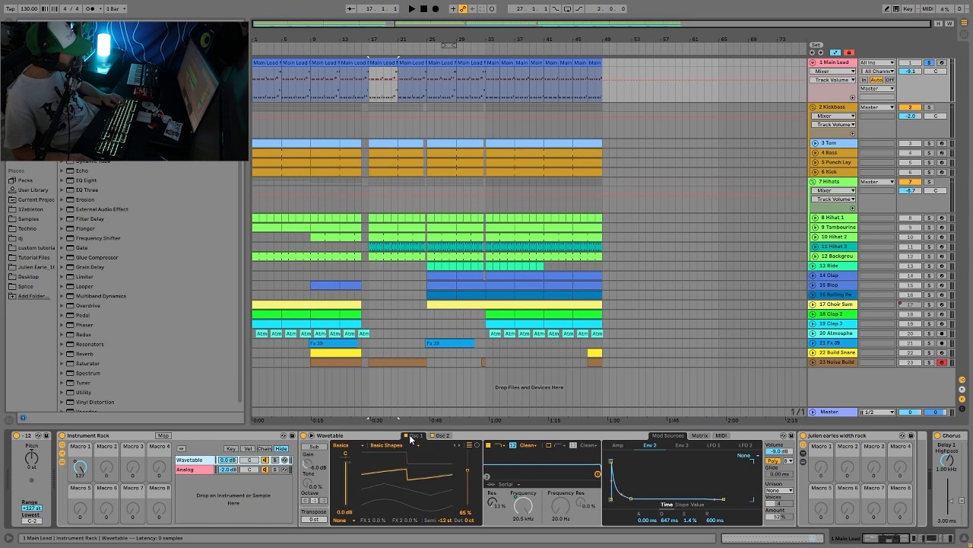
{"action": "left_click", "coordinate": [439, 435]}
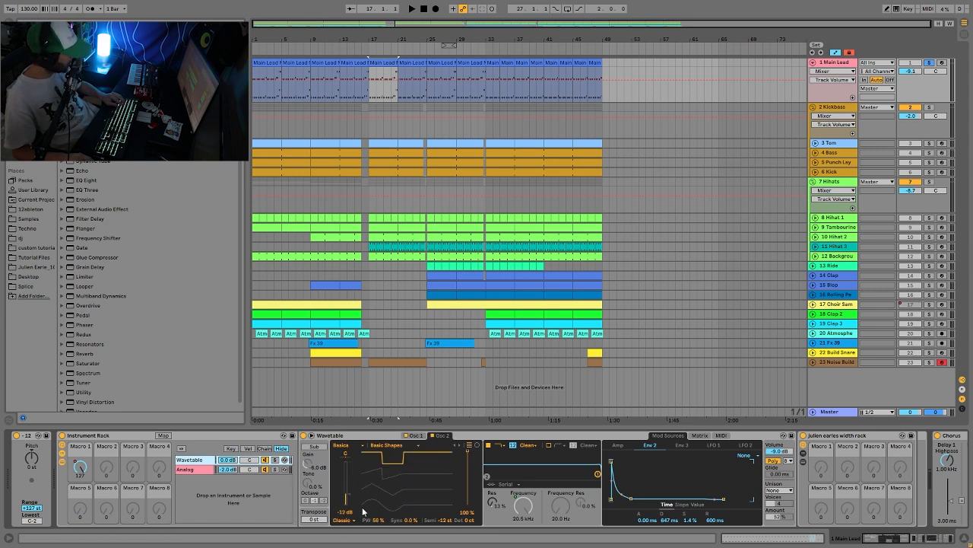
Play the lead and examine Wavetable's modulation matrix, returning to the modulation sources.
{"action": "key", "text": "space"}
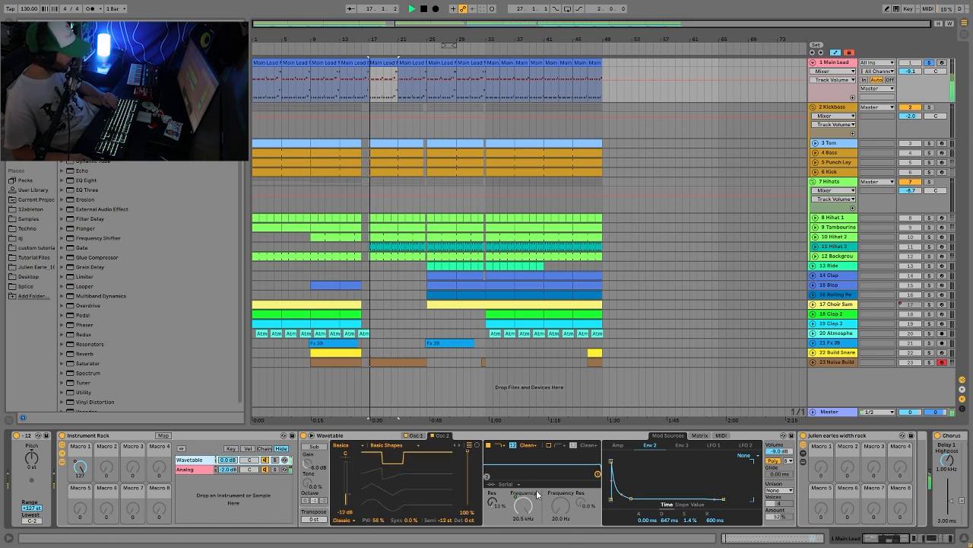
{"action": "left_click", "coordinate": [700, 436]}
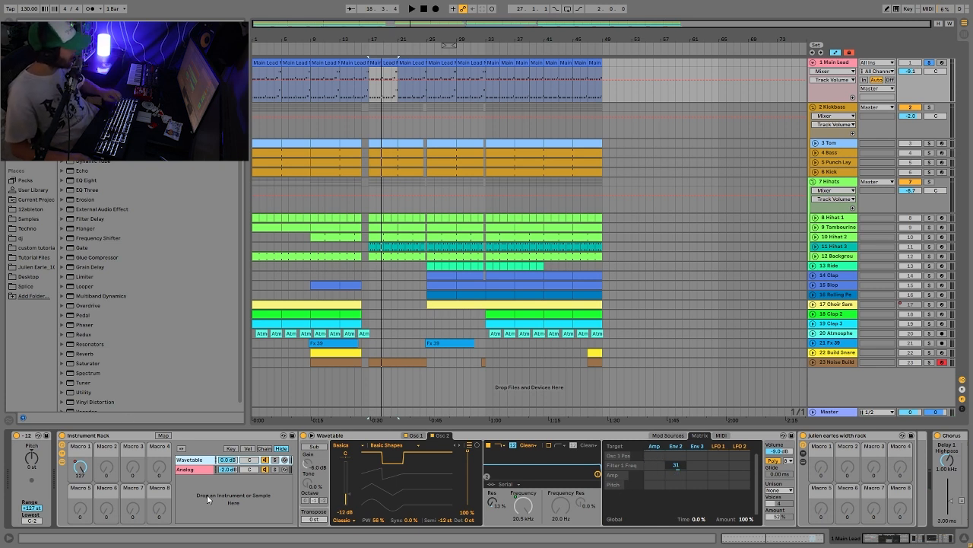
{"action": "left_click", "coordinate": [676, 437]}
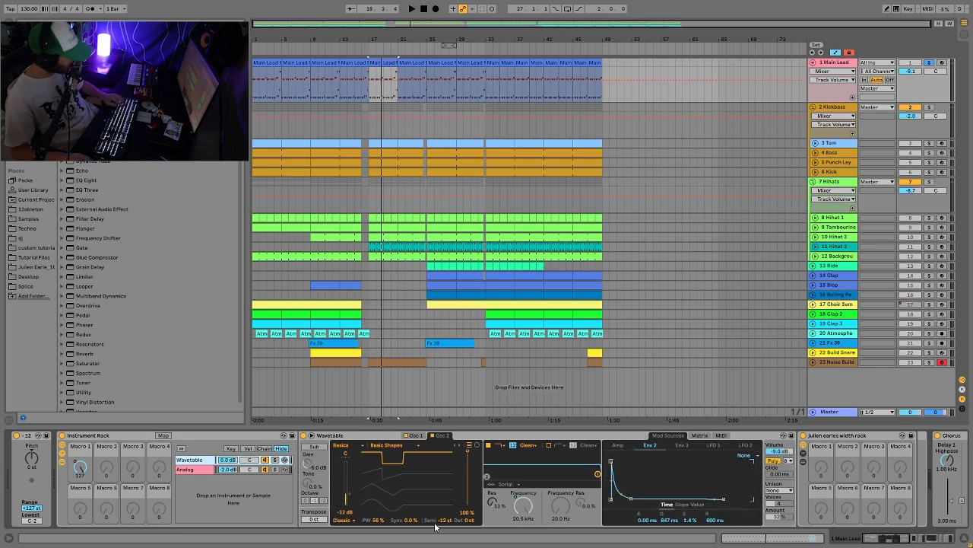
Show the Macro 1 automation that controls Wavetable's filter frequency and play the lead from bars 27 and 17.
{"action": "left_click", "coordinate": [521, 510]}
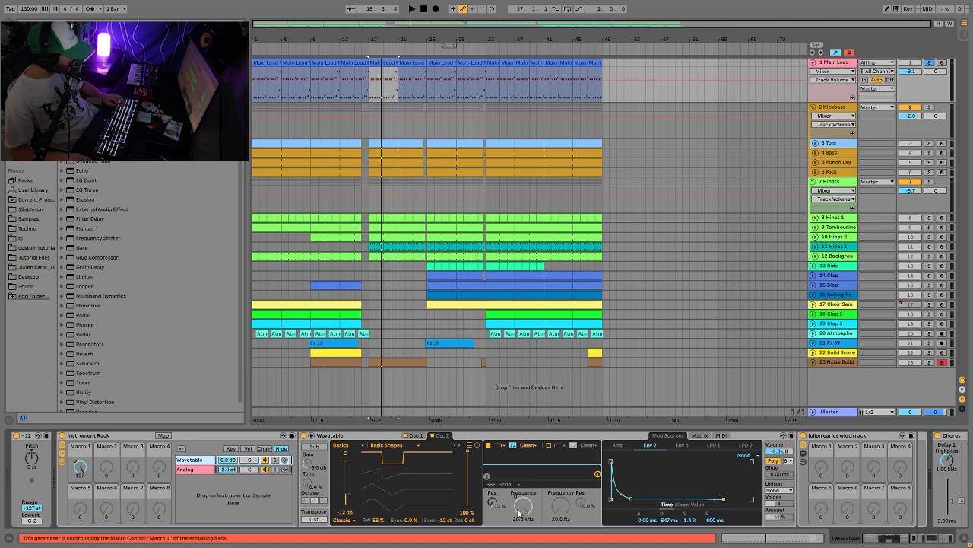
{"action": "left_click", "coordinate": [79, 469]}
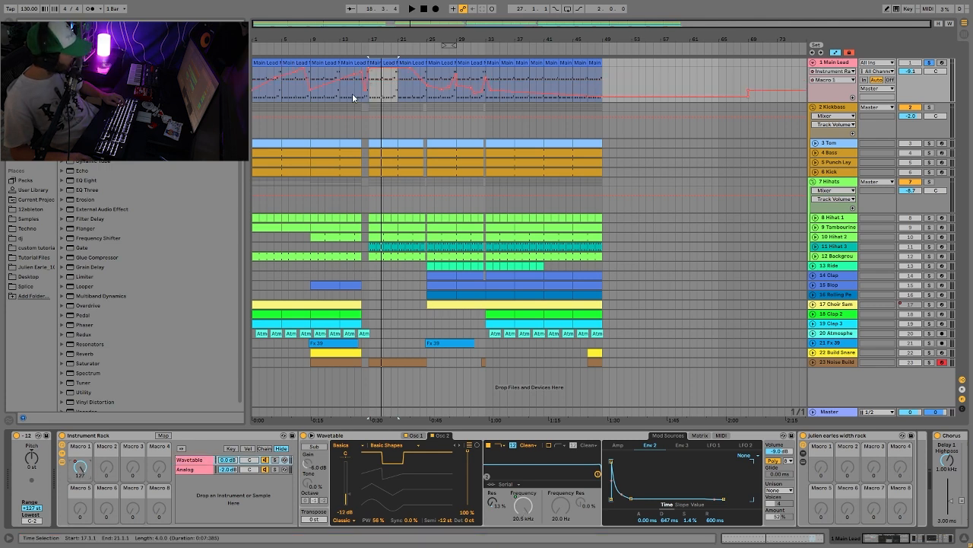
{"action": "left_click", "coordinate": [434, 62]}
{"action": "key", "text": "space"}
{"action": "key", "text": "space"}
{"action": "left_click", "coordinate": [444, 80]}
{"action": "key", "text": "space"}
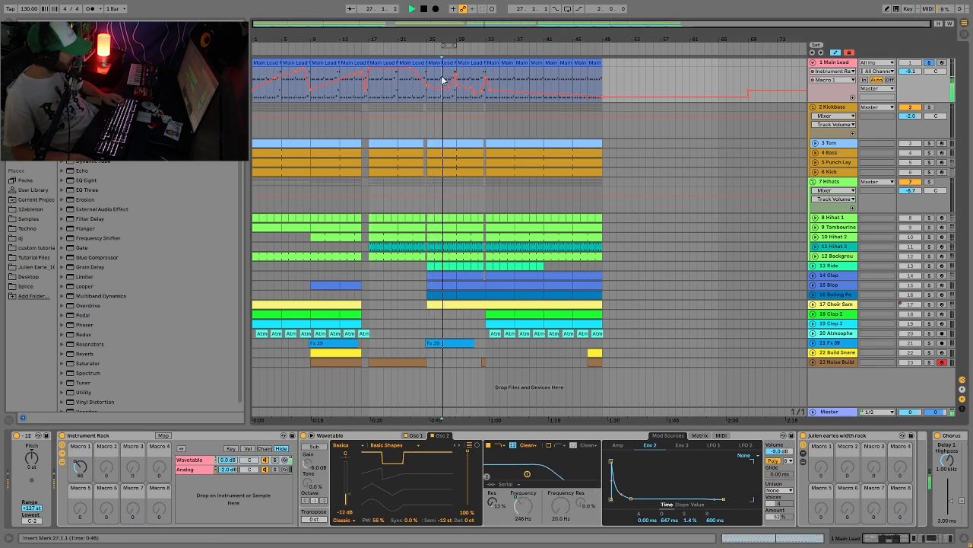
{"action": "left_click", "coordinate": [369, 85]}
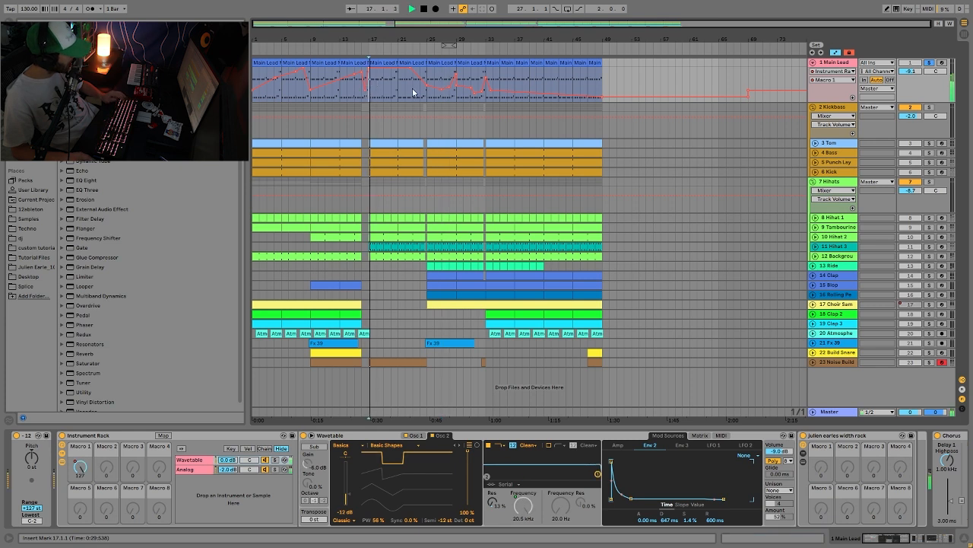
{"action": "key", "text": "space"}
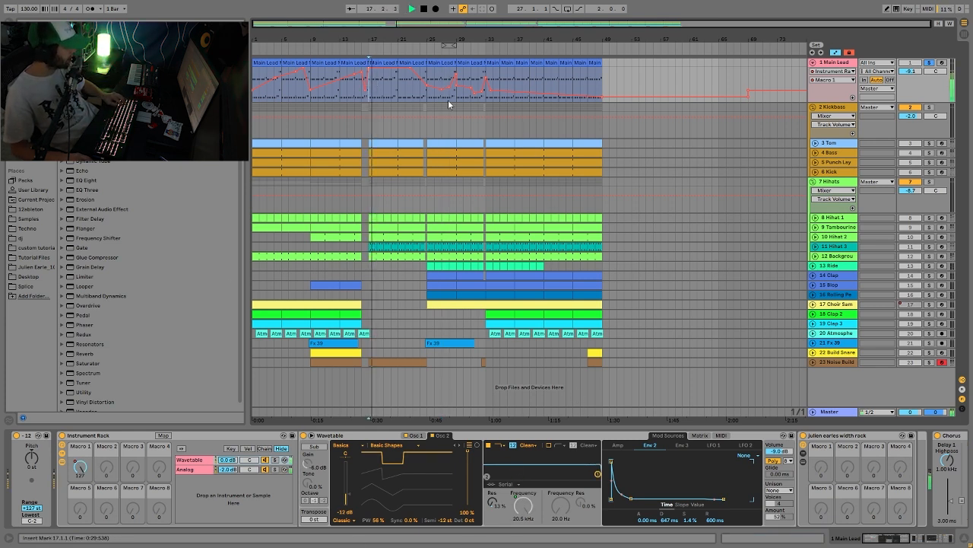
Toggle the width rack behind Wavetable and play the lead to hear its effect.
{"action": "scroll", "coordinate": [727, 467], "scroll_direction": "right", "scroll_amount": 4}
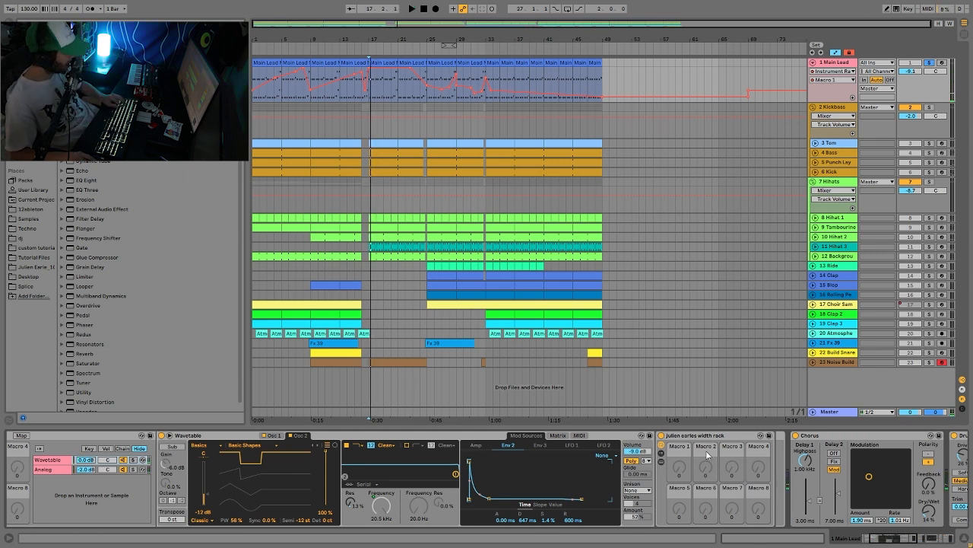
{"action": "left_click", "coordinate": [661, 440]}
{"action": "key", "text": "space"}
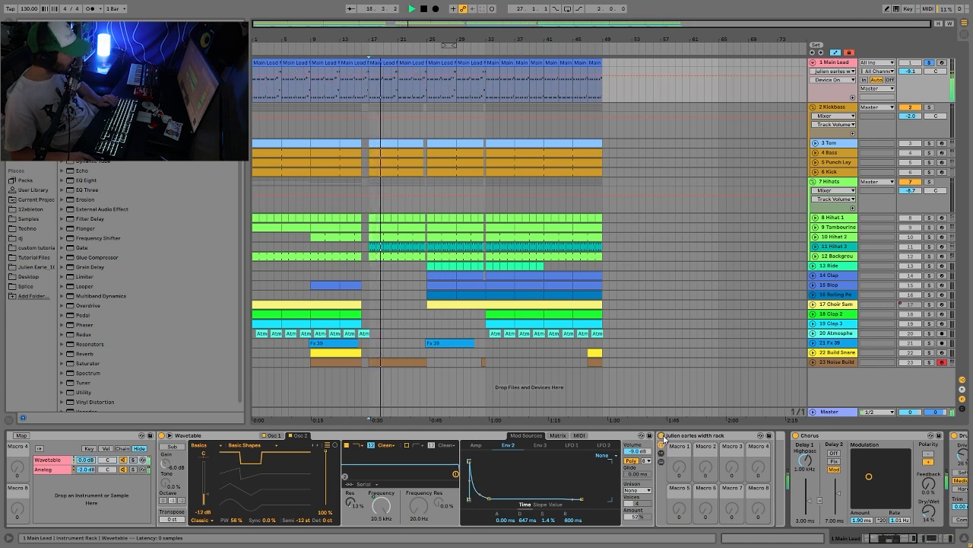
{"action": "key", "text": "space"}
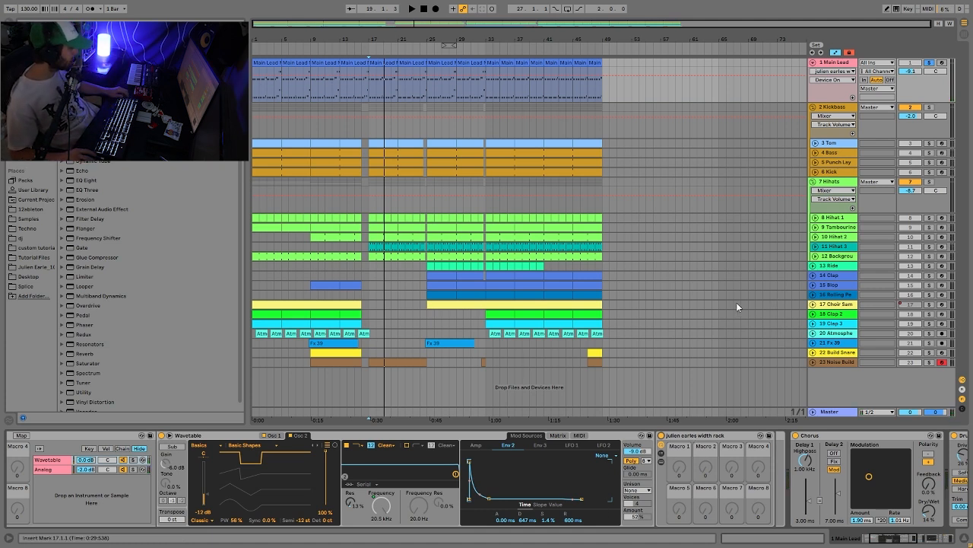
Audition the Analog chain in the Instrument Rack and show its Amp1 envelope settings.
{"action": "left_click", "coordinate": [132, 470]}
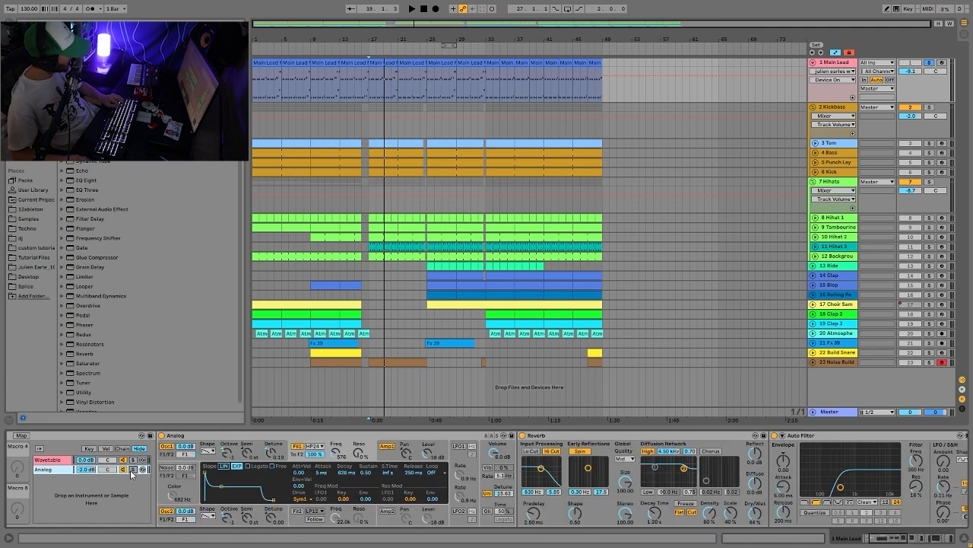
{"action": "key", "text": "space"}
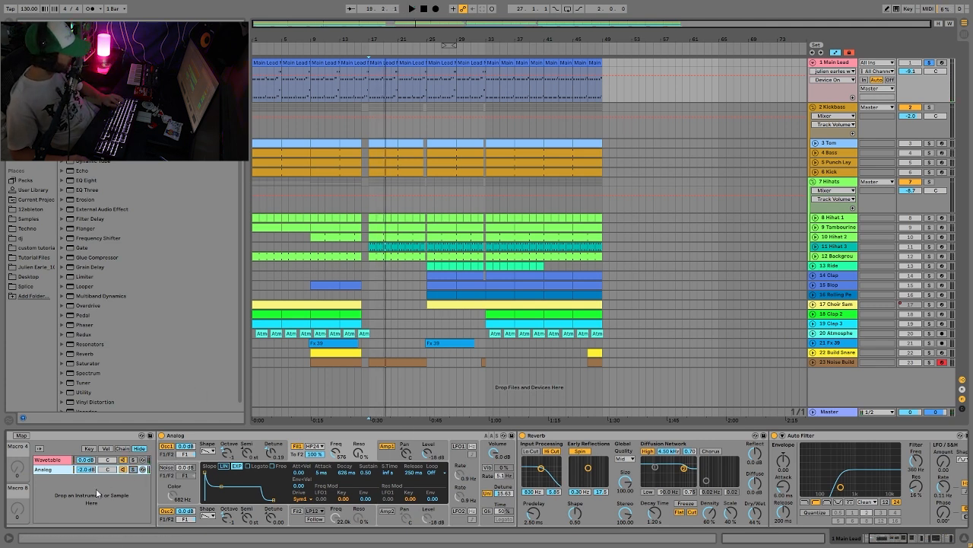
{"action": "key", "text": "space"}
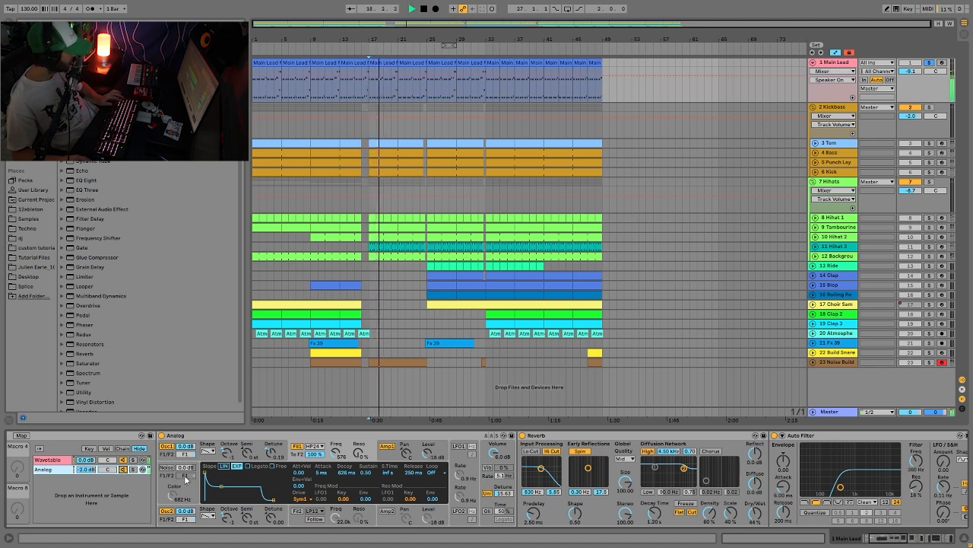
{"action": "key", "text": "space"}
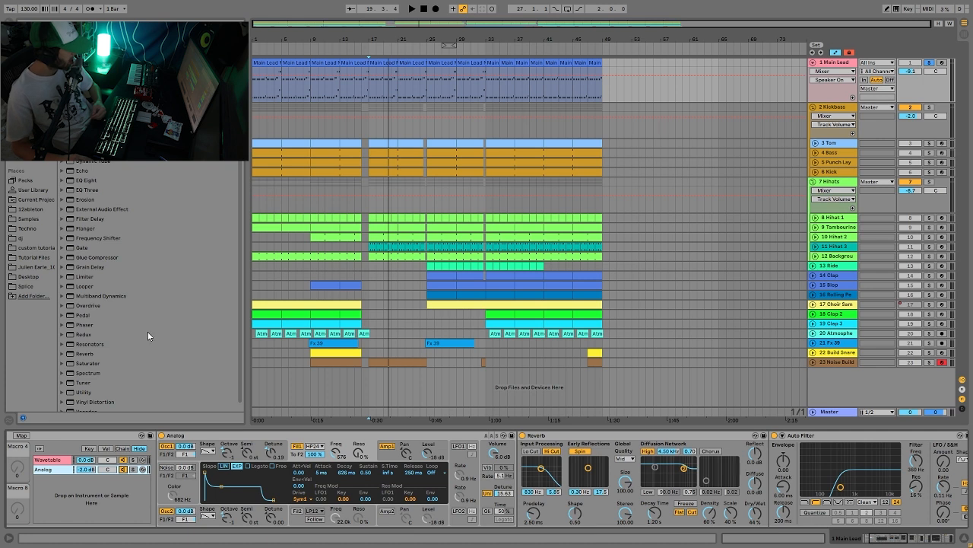
{"action": "key", "text": "space"}
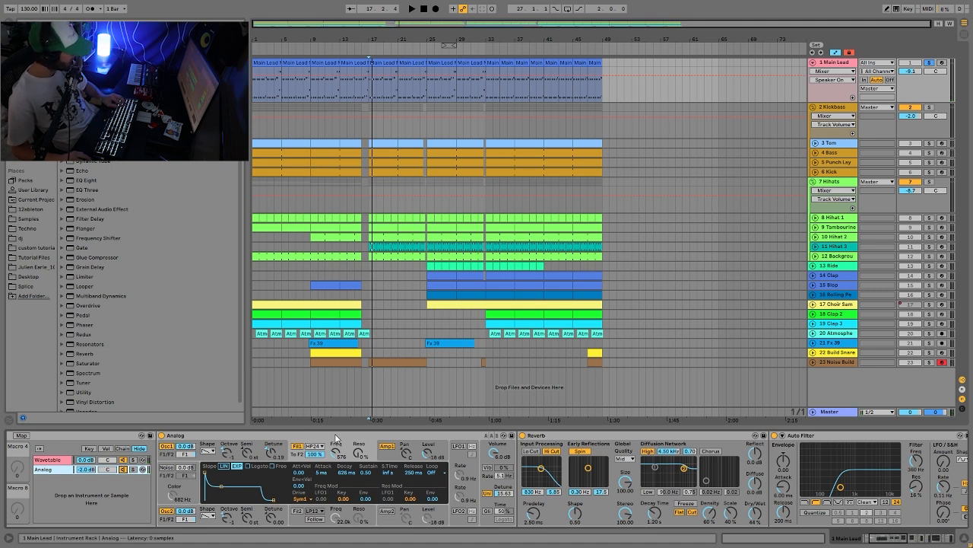
{"action": "left_click", "coordinate": [387, 448]}
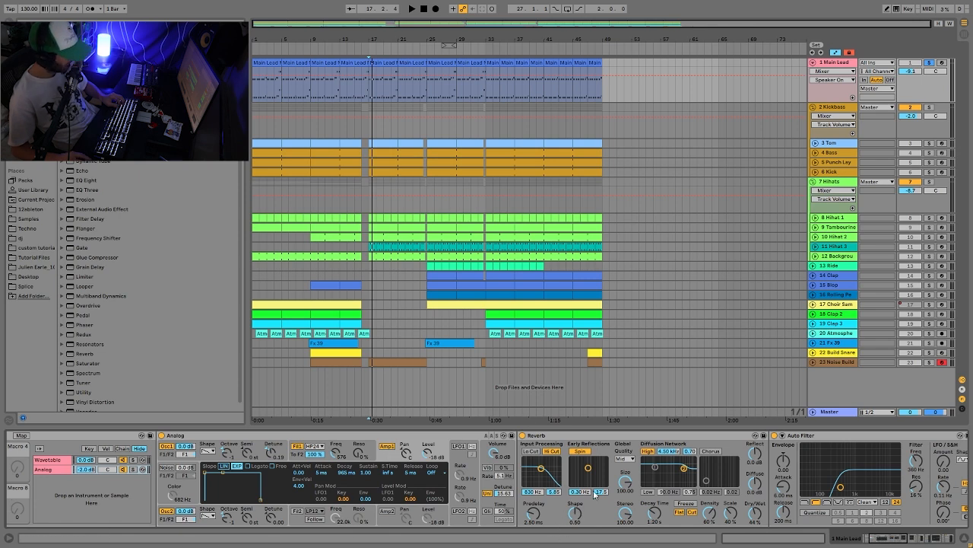
Examine the Reverb and the two Auto Filters that follow Analog in the Main Lead's Instrument Rack.
{"action": "scroll", "coordinate": [553, 466], "scroll_direction": "right", "scroll_amount": 3}
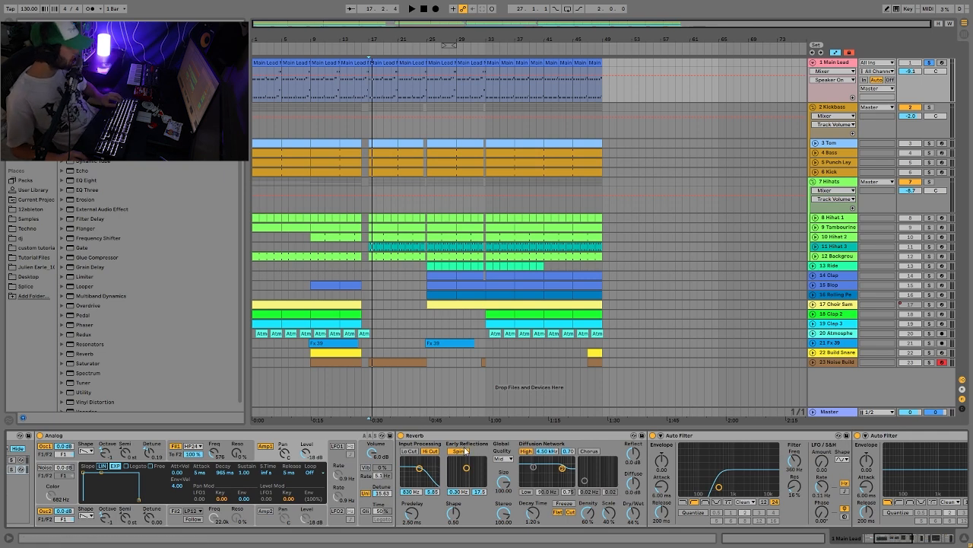
{"action": "scroll", "coordinate": [465, 450], "scroll_direction": "right", "scroll_amount": 5}
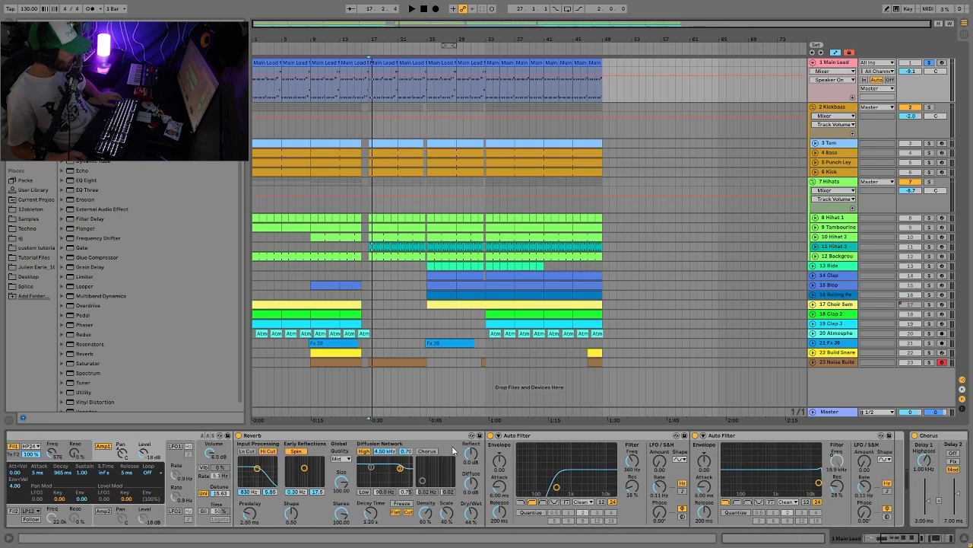
{"action": "scroll", "coordinate": [465, 456], "scroll_direction": "left", "scroll_amount": 2}
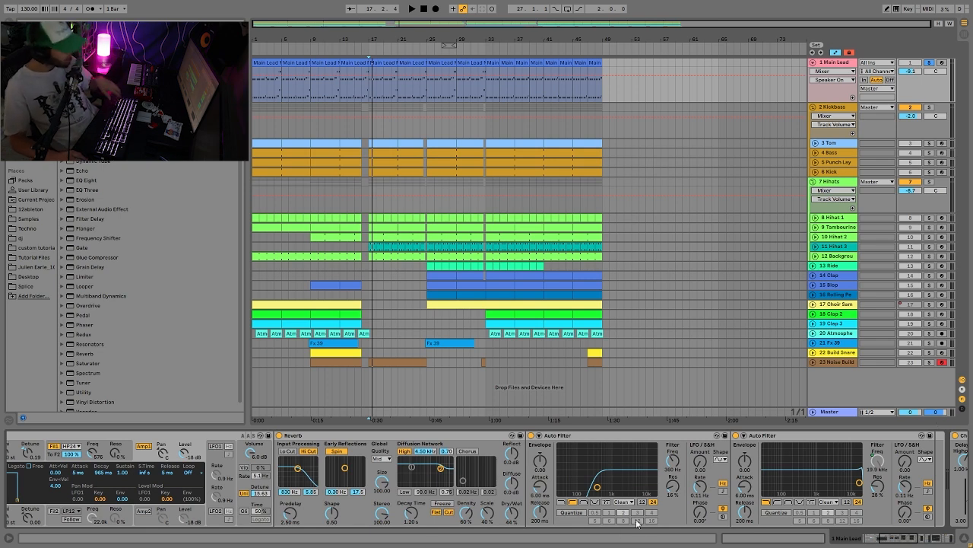
{"action": "scroll", "coordinate": [630, 527], "scroll_direction": "right", "scroll_amount": 3}
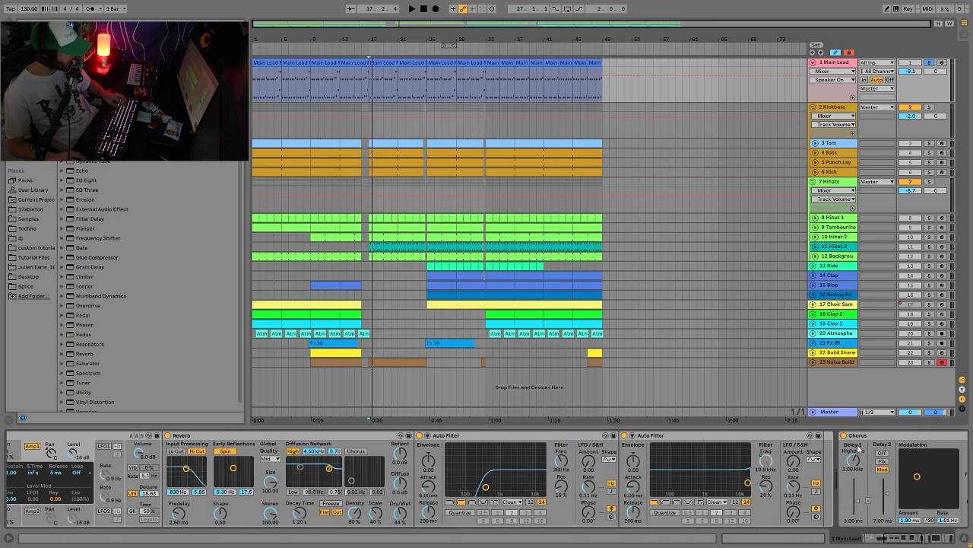
{"action": "scroll", "coordinate": [745, 466], "scroll_direction": "left", "scroll_amount": 4}
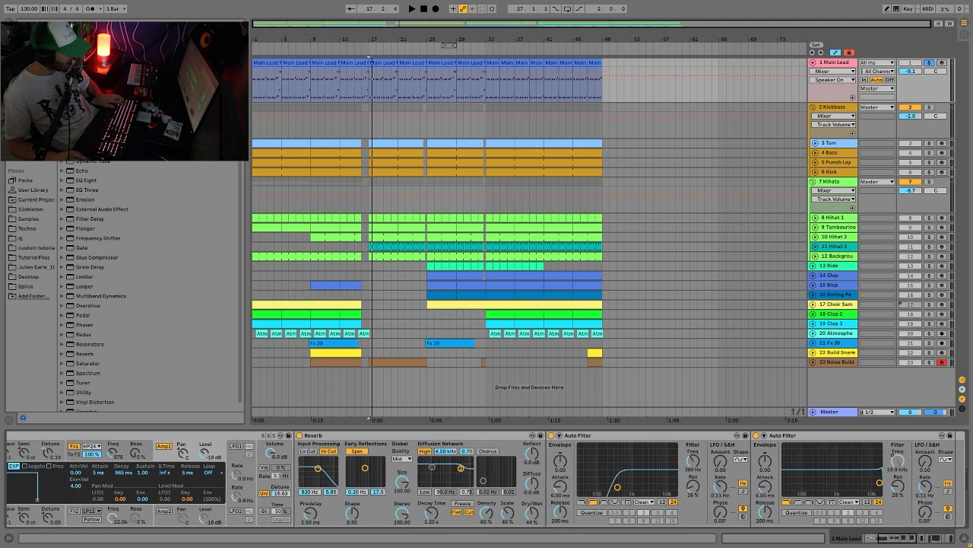
{"action": "scroll", "coordinate": [481, 457], "scroll_direction": "left", "scroll_amount": 3}
{"action": "scroll", "coordinate": [462, 438], "scroll_direction": "up", "scroll_amount": 3}
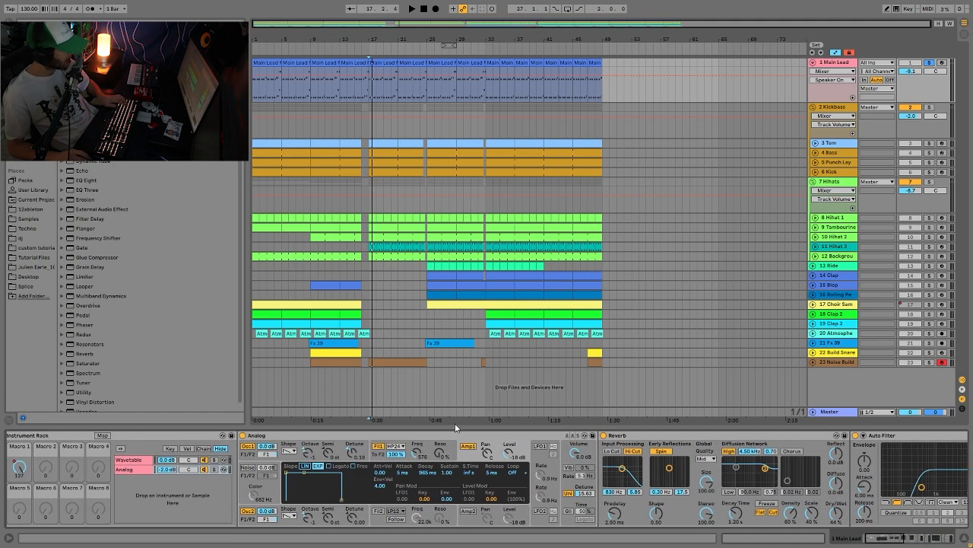
Play the Main Lead from bar 33 and watch the second Auto Filter's cutoff move in the Analog chain.
{"action": "left_click", "coordinate": [483, 71]}
{"action": "key", "text": "space"}
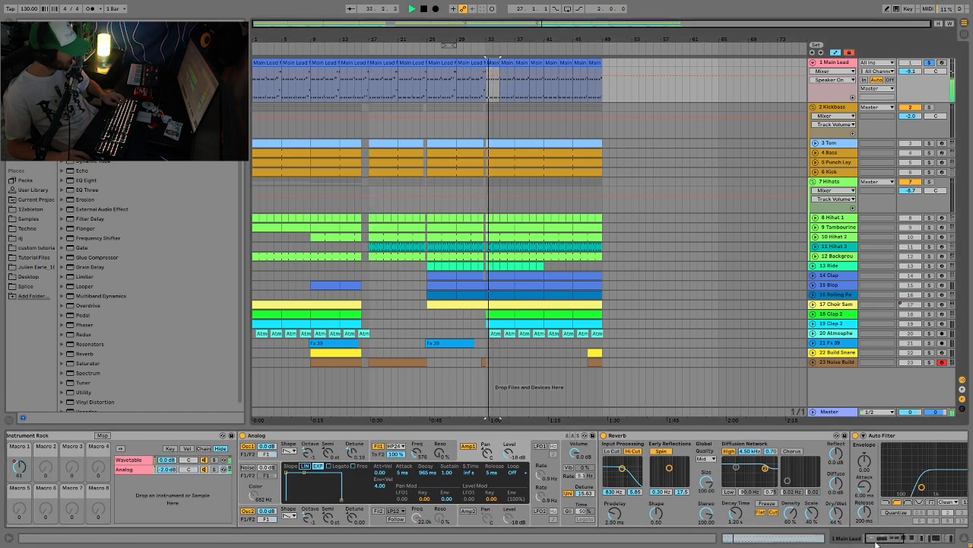
{"action": "scroll", "coordinate": [768, 467], "scroll_direction": "down", "scroll_amount": 10}
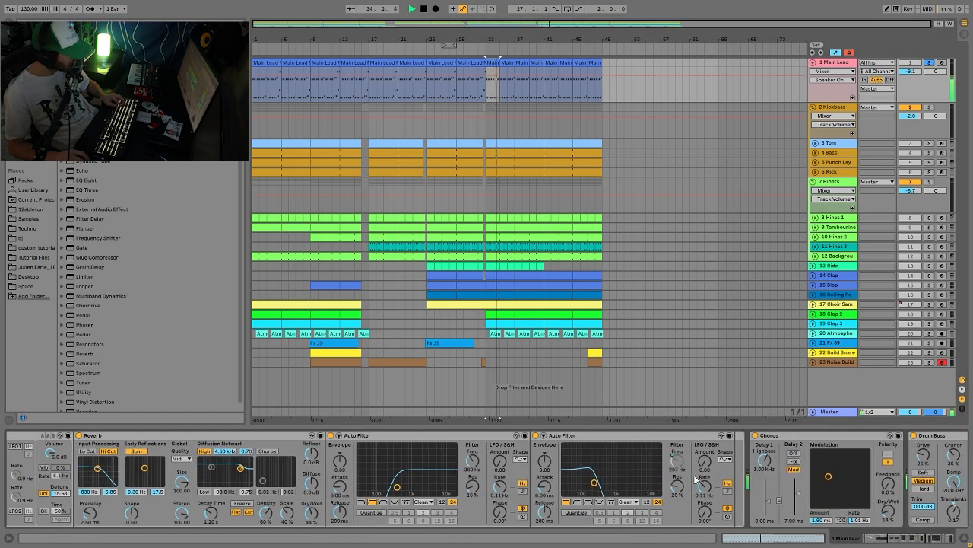
Stop playback and hide the Instrument Rack's devices and chain list so the effects behind it are in view.
{"action": "scroll", "coordinate": [688, 502], "scroll_direction": "up", "scroll_amount": 10}
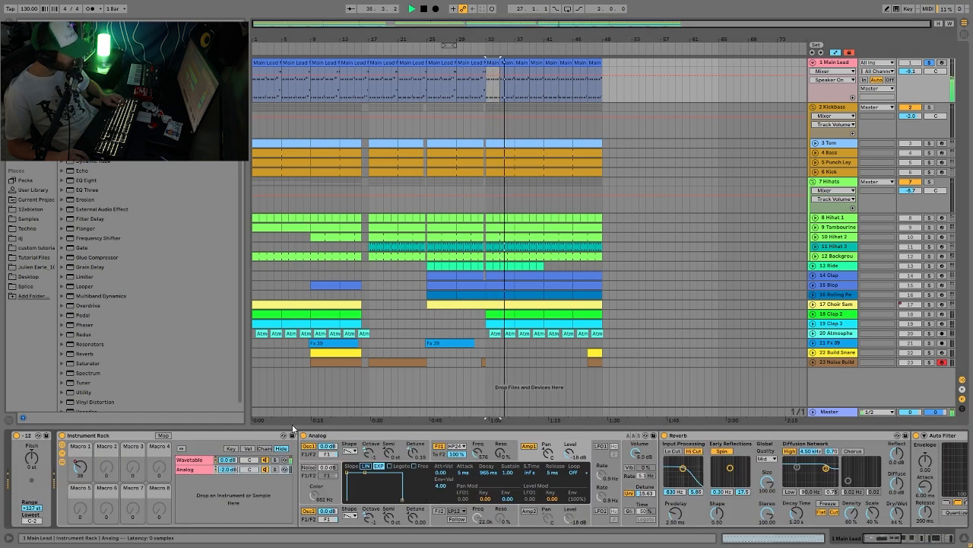
{"action": "left_click", "coordinate": [63, 463]}
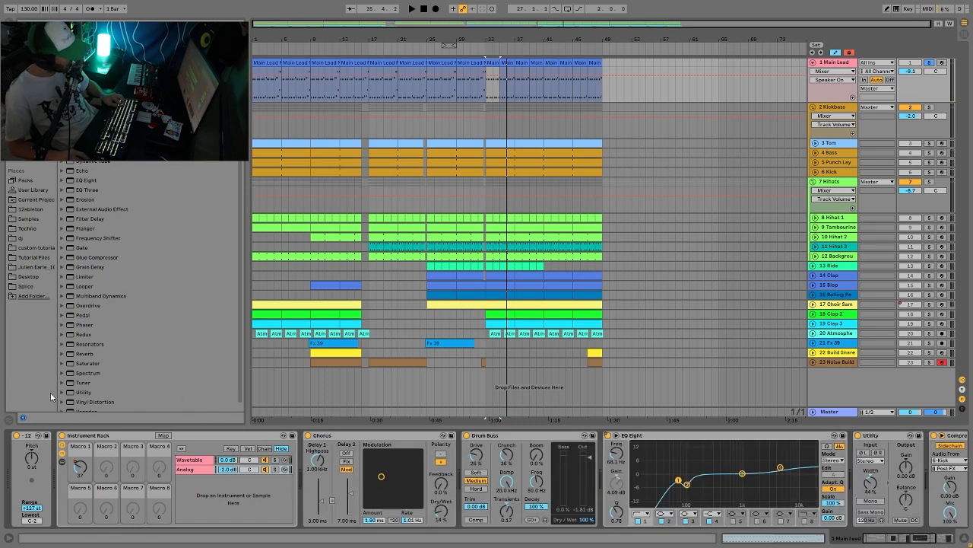
{"action": "left_click", "coordinate": [63, 455]}
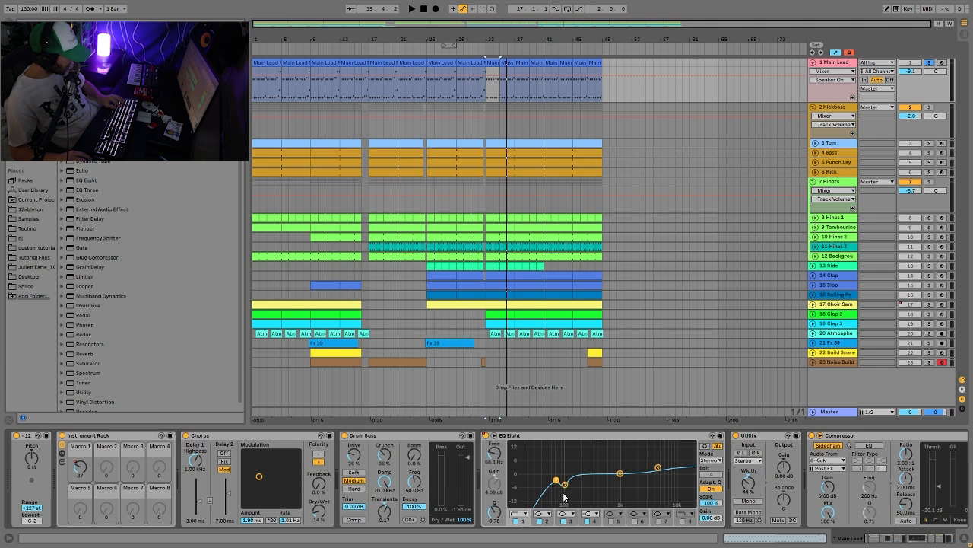
Show the Device On automation of the Main Lead's EQ Eight and play the lead from bar 13.
{"action": "right_click", "coordinate": [487, 437]}
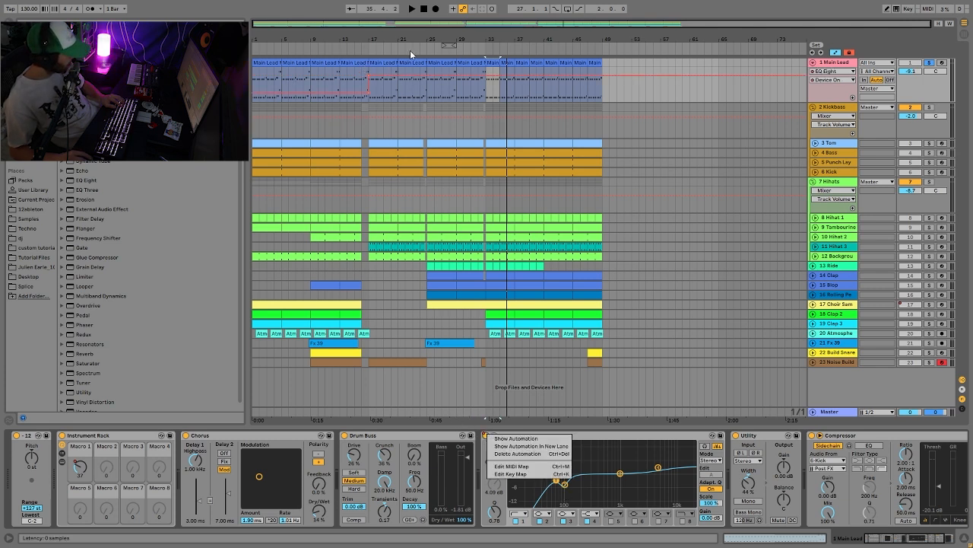
{"action": "left_click", "coordinate": [351, 80]}
{"action": "left_click", "coordinate": [339, 73]}
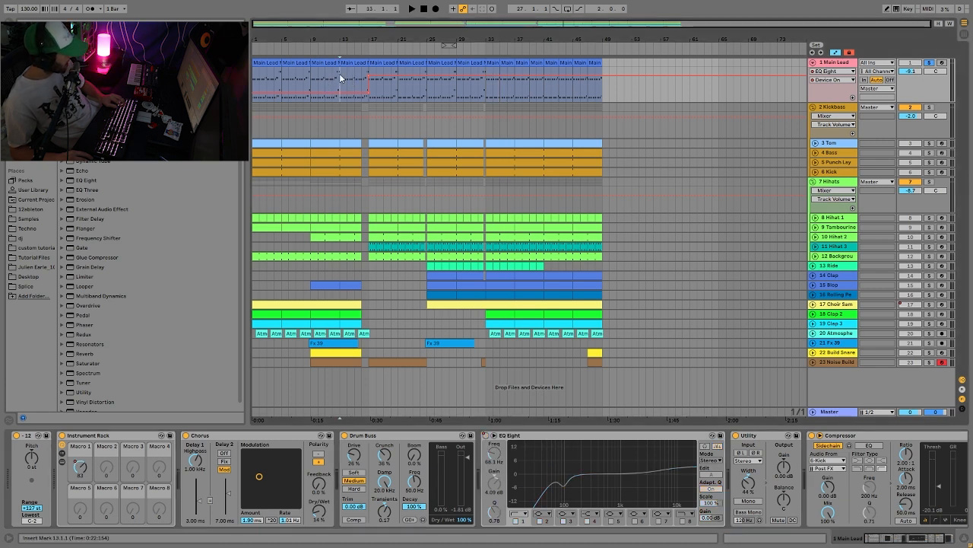
{"action": "key", "text": "space"}
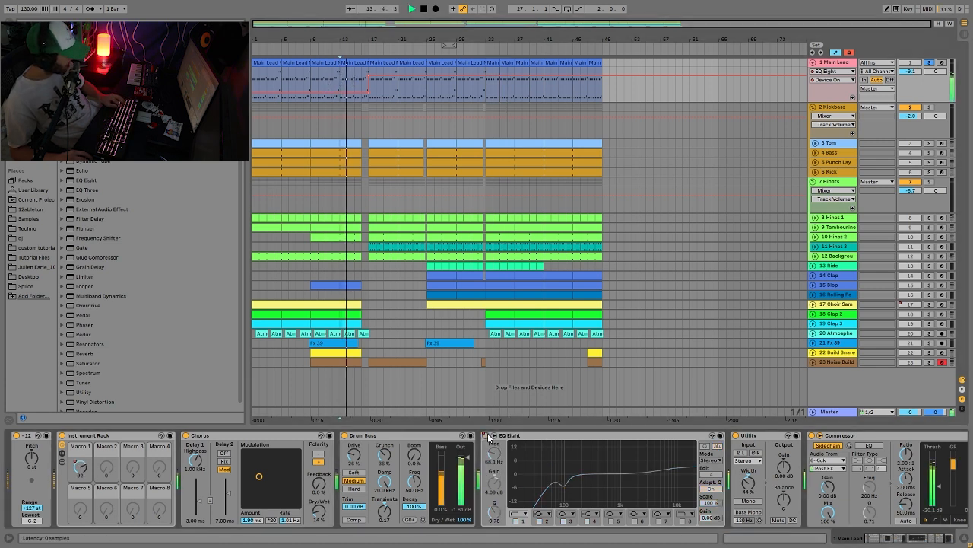
{"action": "left_click", "coordinate": [488, 436]}
{"action": "left_click", "coordinate": [473, 9]}
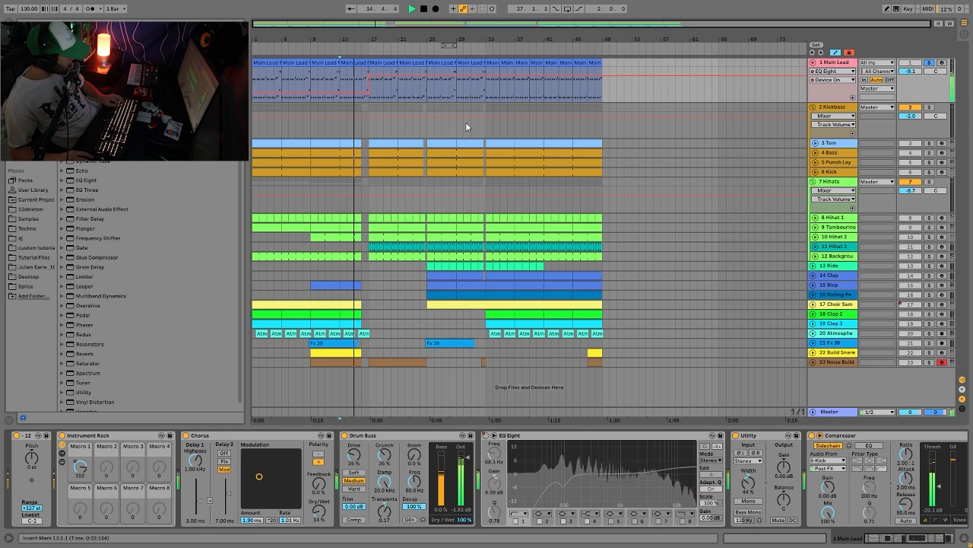
{"action": "key", "text": "space"}
Play the Main Lead clip from bar 17 with the Kickbass group soloed alongside it.
{"action": "left_click", "coordinate": [388, 62]}
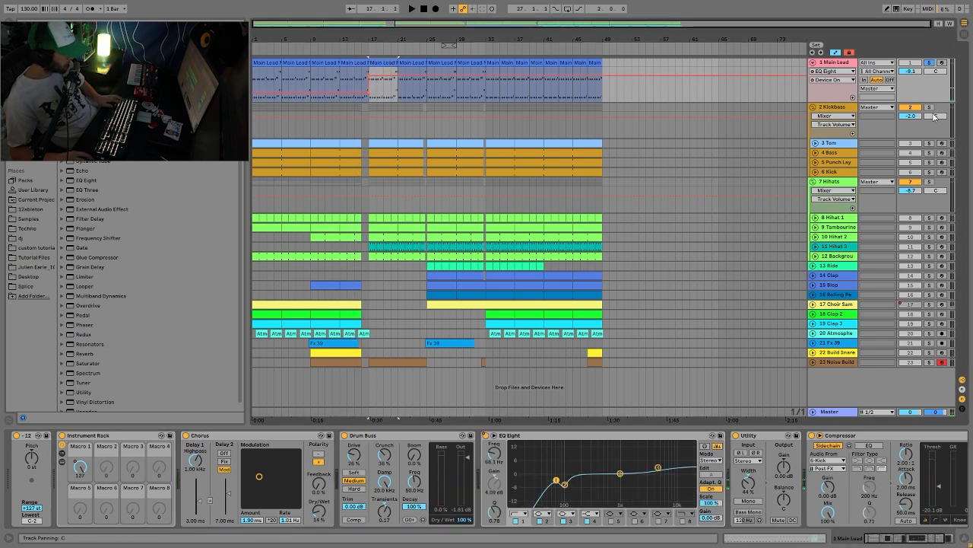
{"action": "key", "text": "space"}
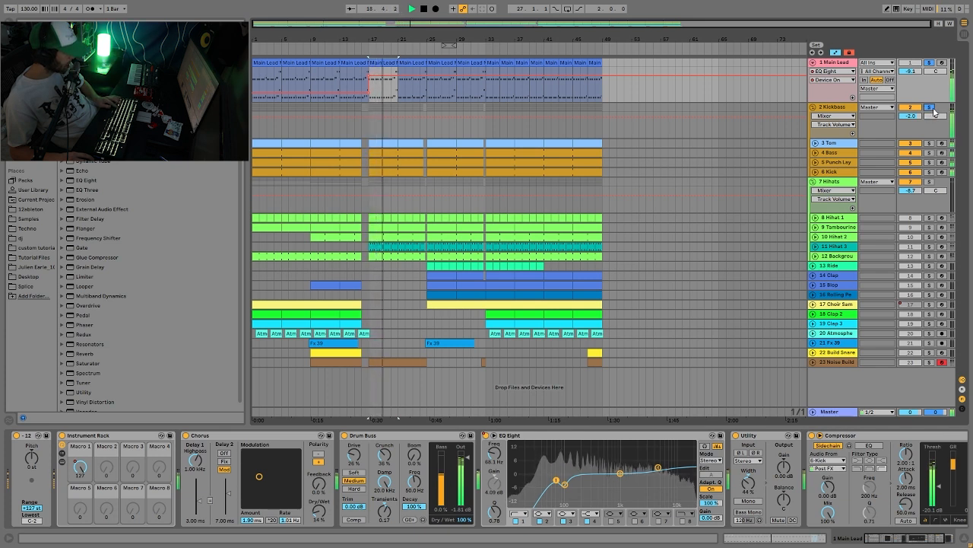
{"action": "key", "text": "space"}
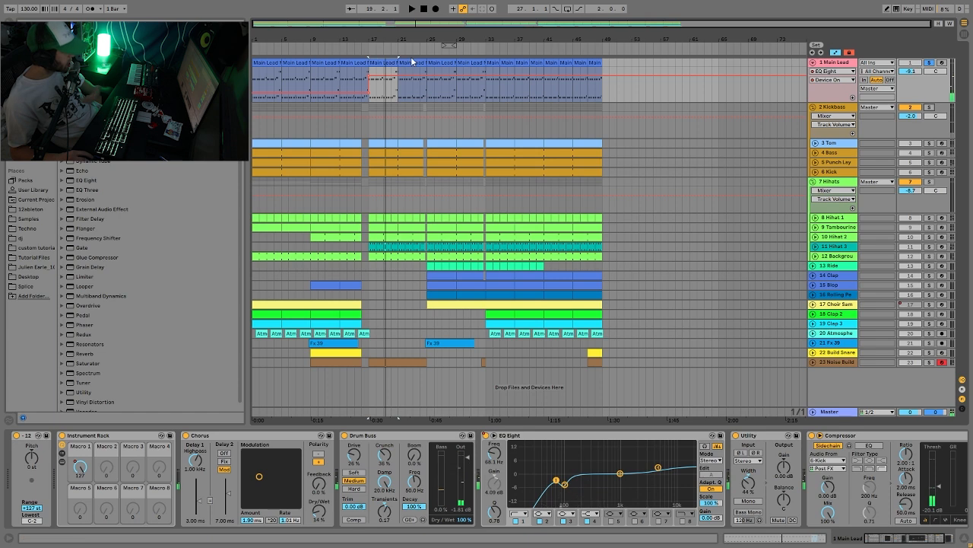
Toggle the Main Lead's Utility while playing the lead from bar 21 to hear its width reduction.
{"action": "left_click", "coordinate": [411, 59]}
{"action": "scroll", "coordinate": [794, 454], "scroll_direction": "down", "scroll_amount": 2}
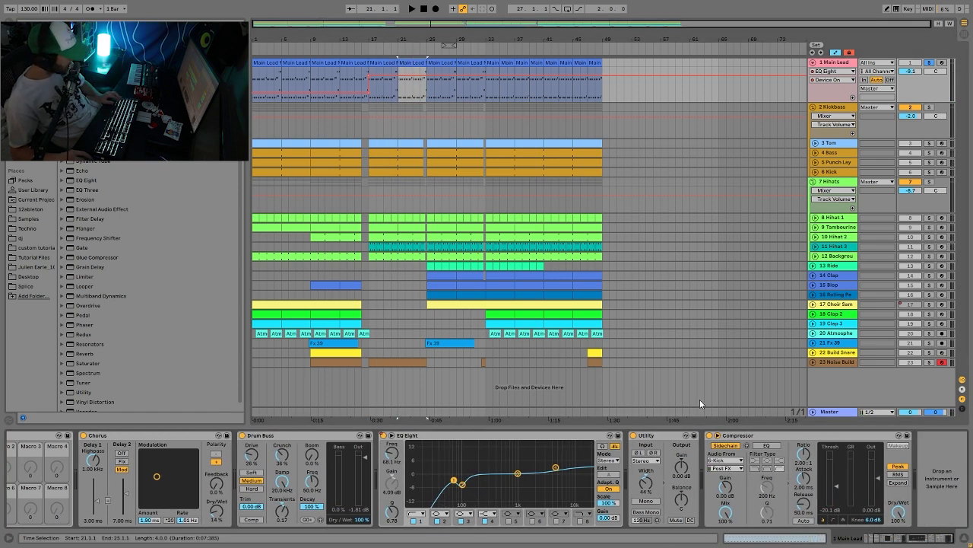
{"action": "left_click", "coordinate": [635, 435]}
{"action": "key", "text": "space"}
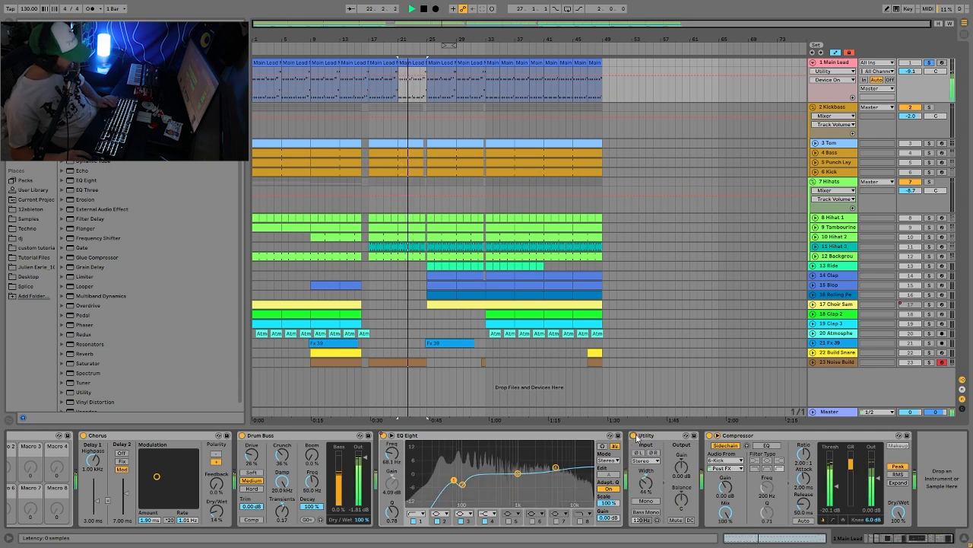
{"action": "key", "text": "space"}
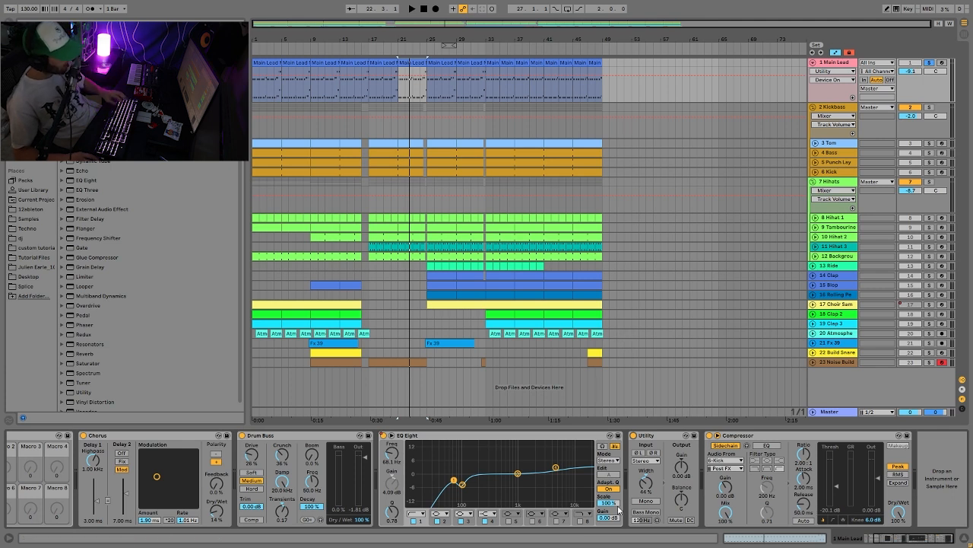
Add a second Utility after the Main Lead's Compressor and toggle Mono while playing from bar 21.
{"action": "key", "text": "space"}
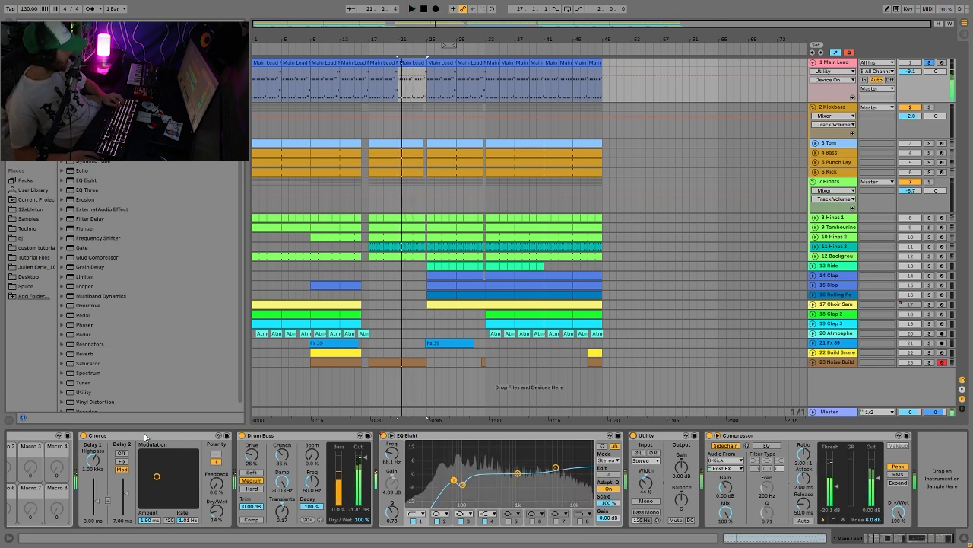
{"action": "scroll", "coordinate": [121, 356], "scroll_direction": "down", "scroll_amount": 1}
{"action": "left_click_drag", "start_coordinate": [85, 388], "coordinate": [841, 415]}
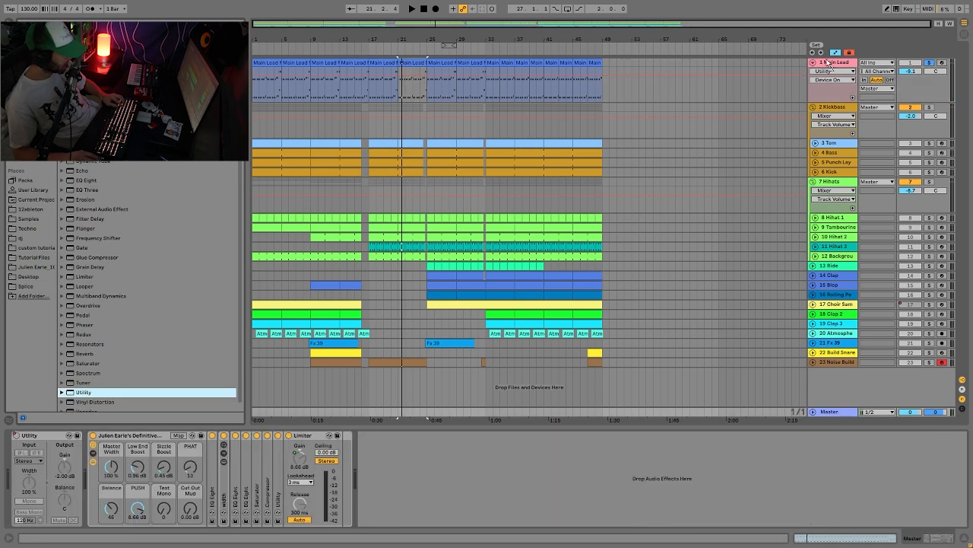
{"action": "left_click", "coordinate": [935, 501]}
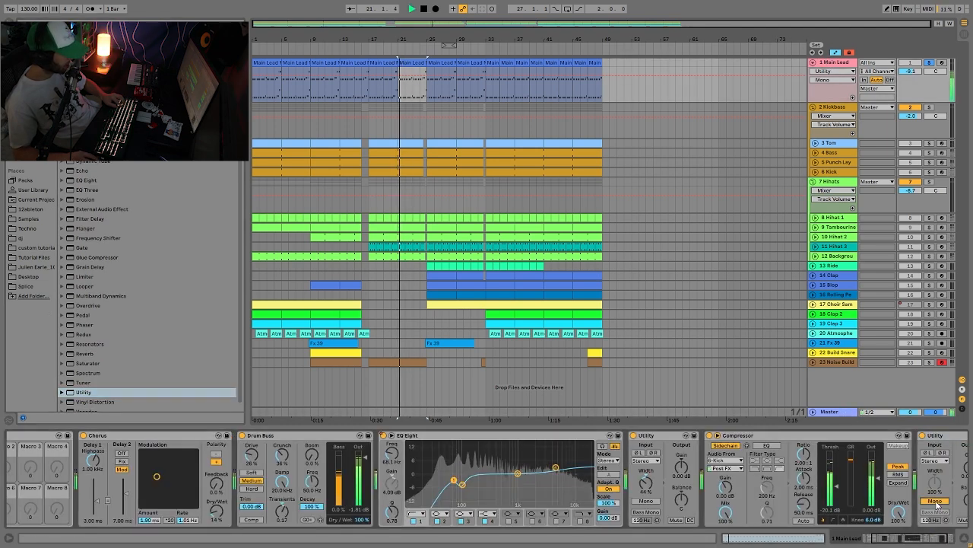
Delete the Utility behind the Main Lead's Compressor and stop playback.
{"action": "left_click", "coordinate": [943, 435]}
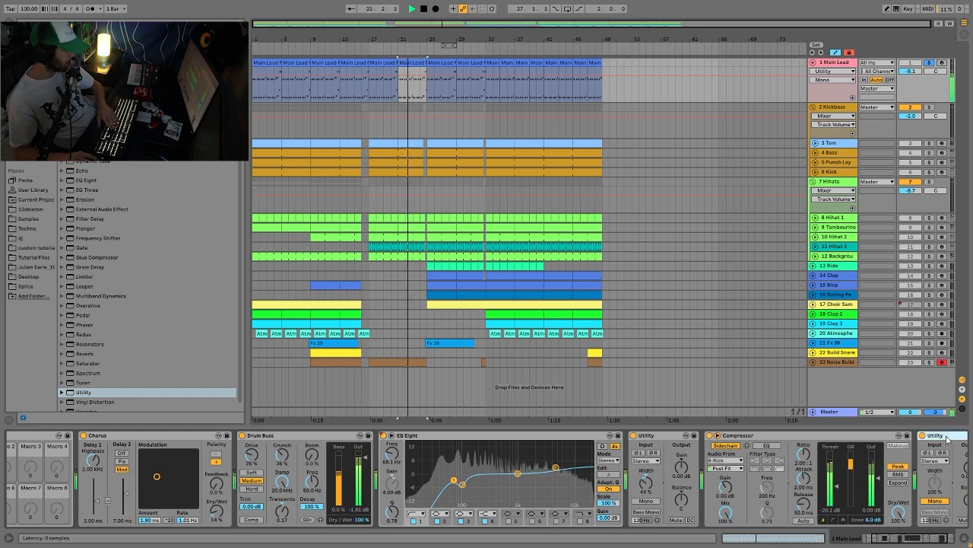
{"action": "key", "text": "Delete"}
{"action": "key", "text": "space"}
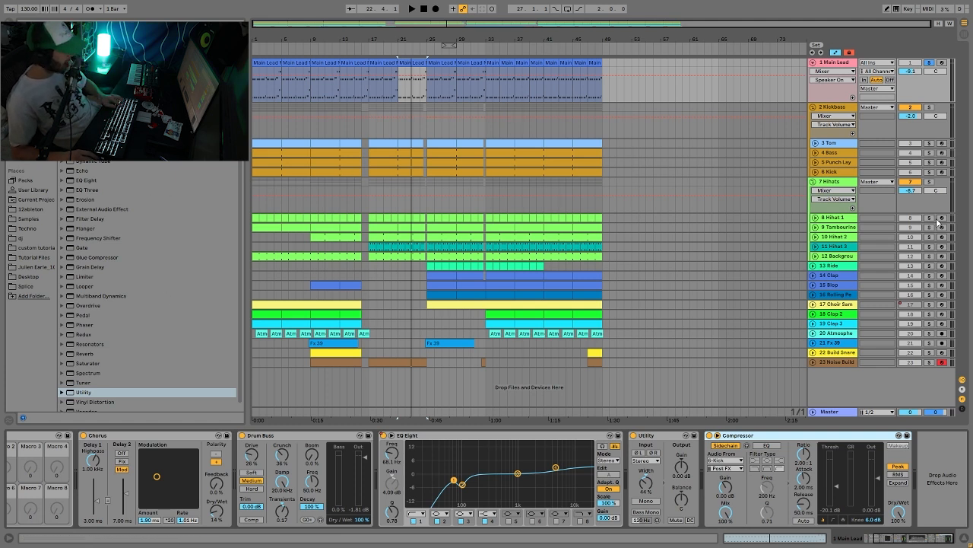
Solo and play the Kickbass group from bar 21, unfolding its Tom, Bass, Punch Lay and Kick tracks.
{"action": "left_click", "coordinate": [929, 107]}
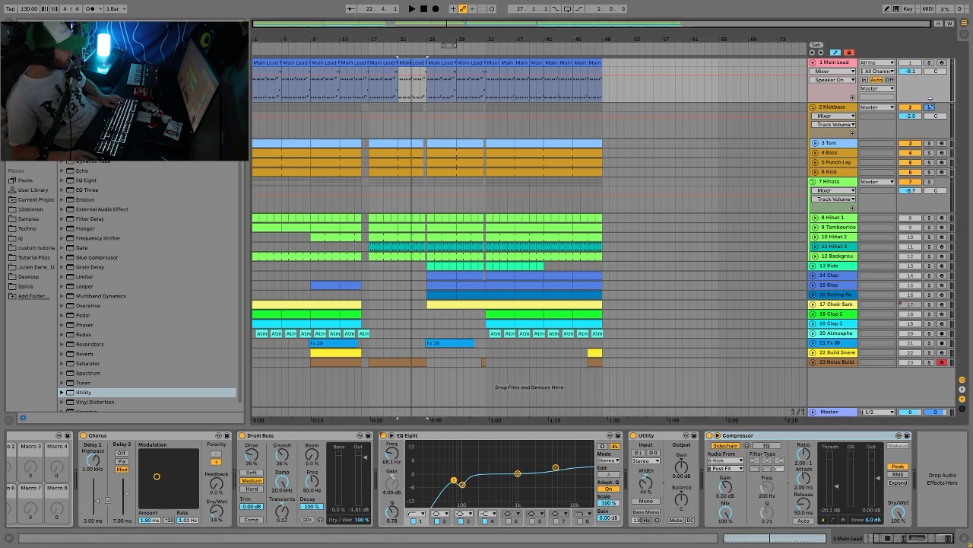
{"action": "key", "text": "space"}
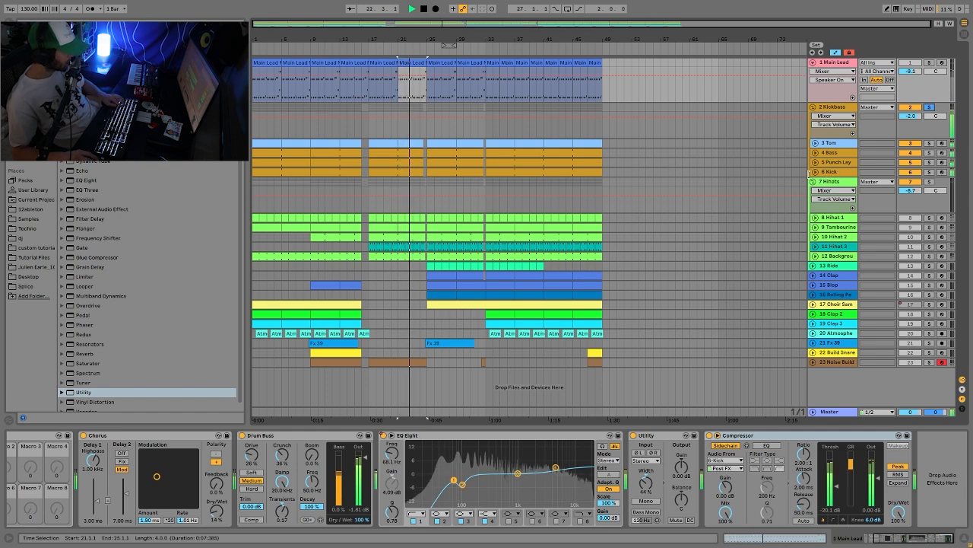
{"action": "left_click", "coordinate": [816, 172]}
{"action": "left_click", "coordinate": [816, 162]}
{"action": "left_click", "coordinate": [816, 153]}
{"action": "left_click", "coordinate": [816, 143]}
{"action": "scroll", "coordinate": [850, 146], "scroll_direction": "down", "scroll_amount": 1}
{"action": "scroll", "coordinate": [850, 147], "scroll_direction": "down", "scroll_amount": 1}
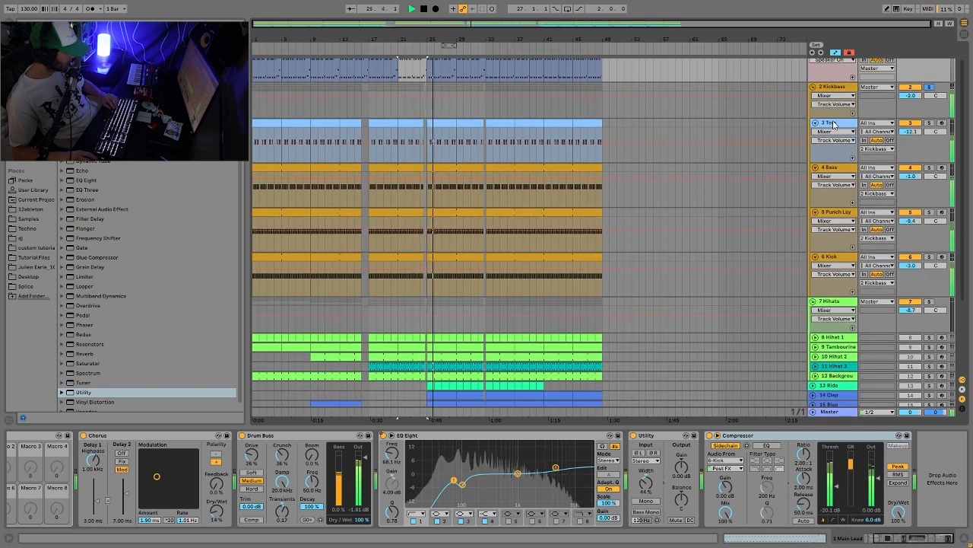
{"action": "key", "text": "space"}
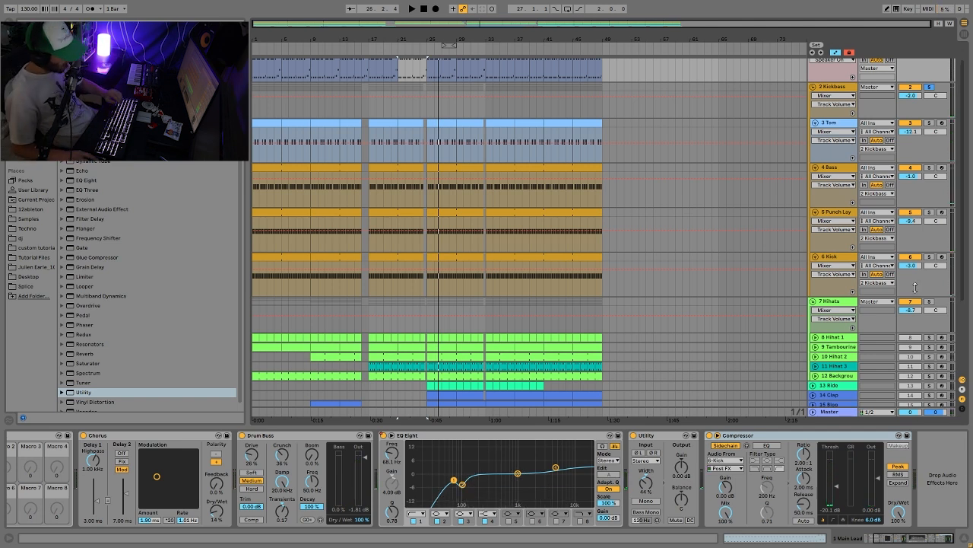
Solo the Kick track within the Kickbass group, show its sample device and play it from bar 21.
{"action": "key", "text": "space"}
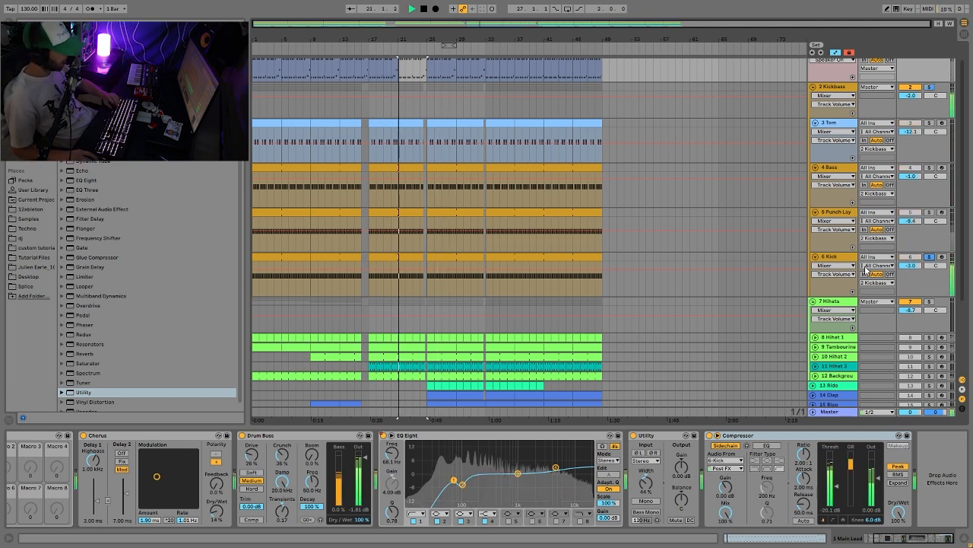
{"action": "left_click", "coordinate": [932, 262]}
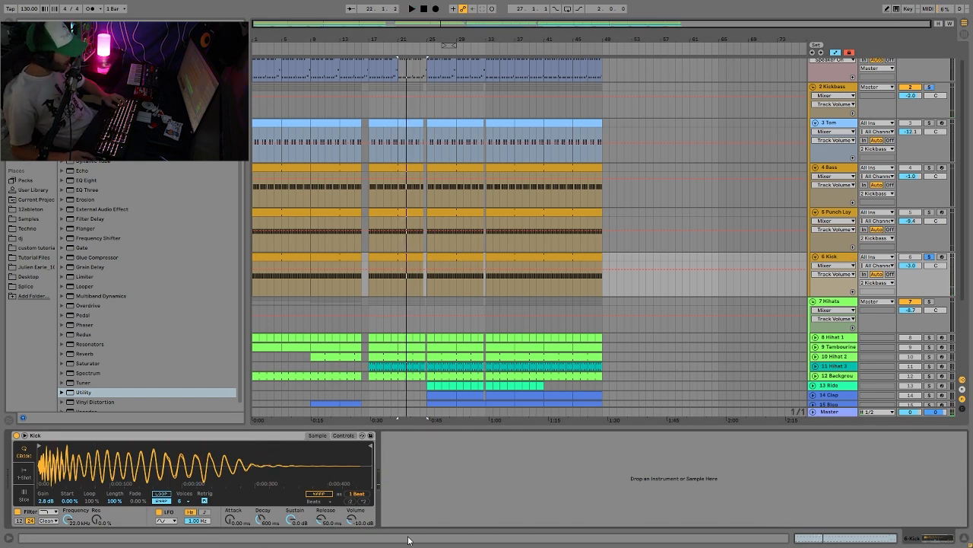
{"action": "key", "text": "space"}
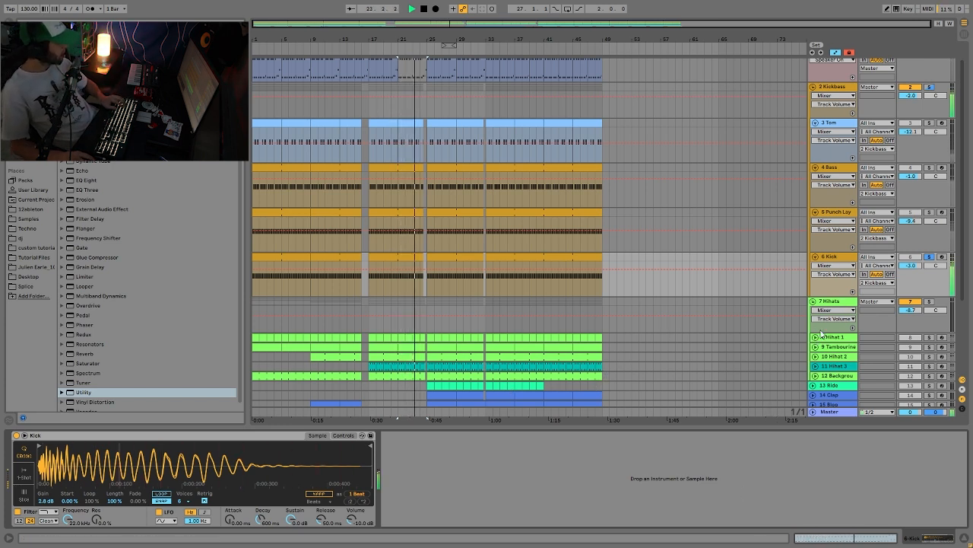
{"action": "key", "text": "space"}
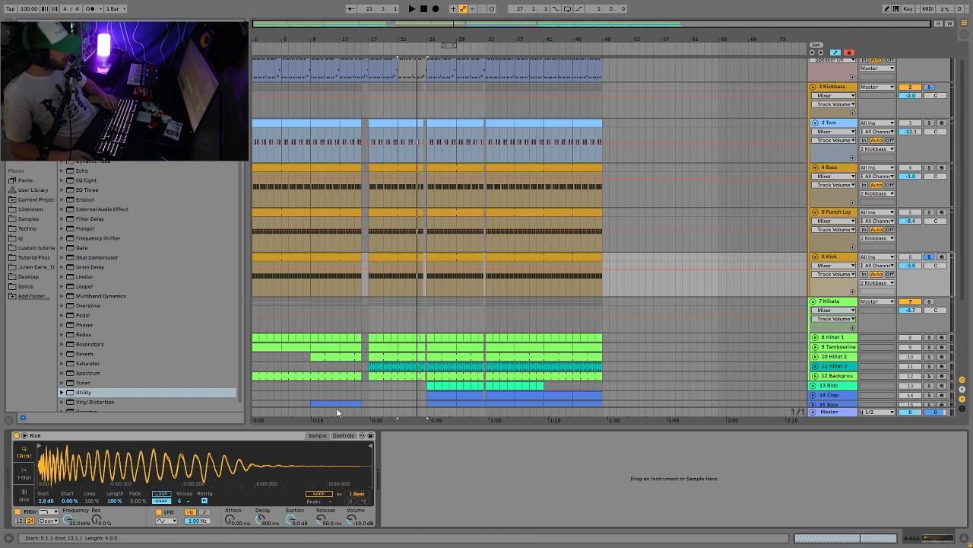
{"action": "key", "text": "space"}
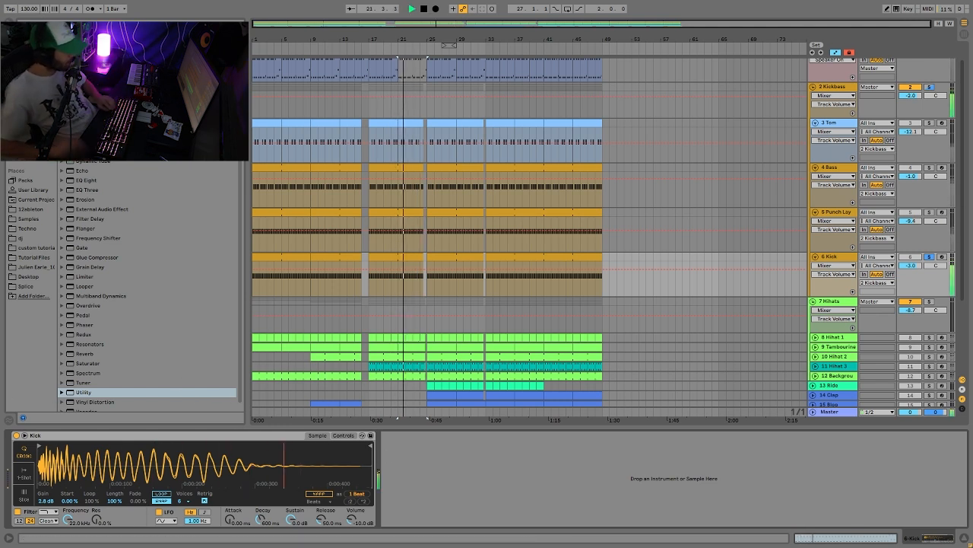
Play the Kick from bar 21 with the Main Lead soloed alongside it, and stop playback with only the Kick soloed.
{"action": "key", "text": "space"}
{"action": "scroll", "coordinate": [921, 137], "scroll_direction": "up", "scroll_amount": 1}
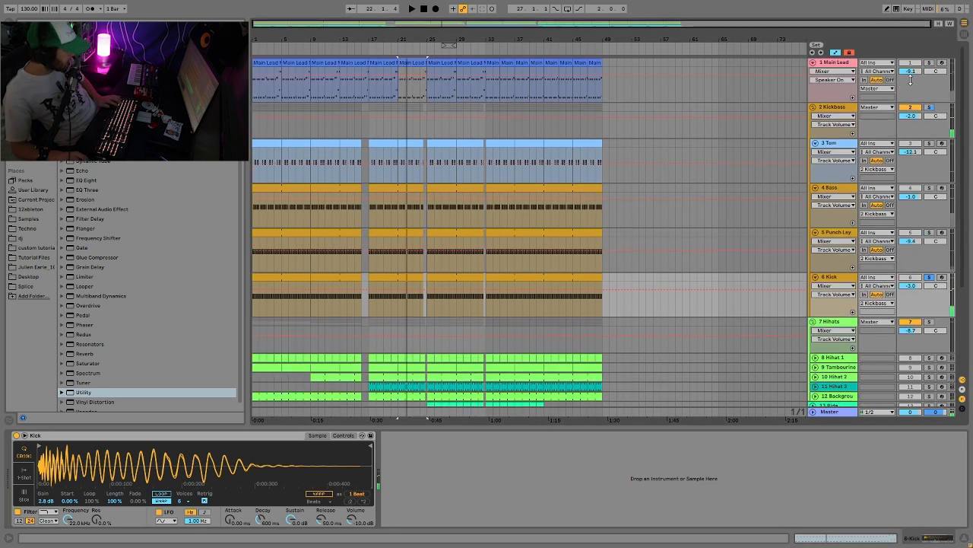
{"action": "key", "text": "space"}
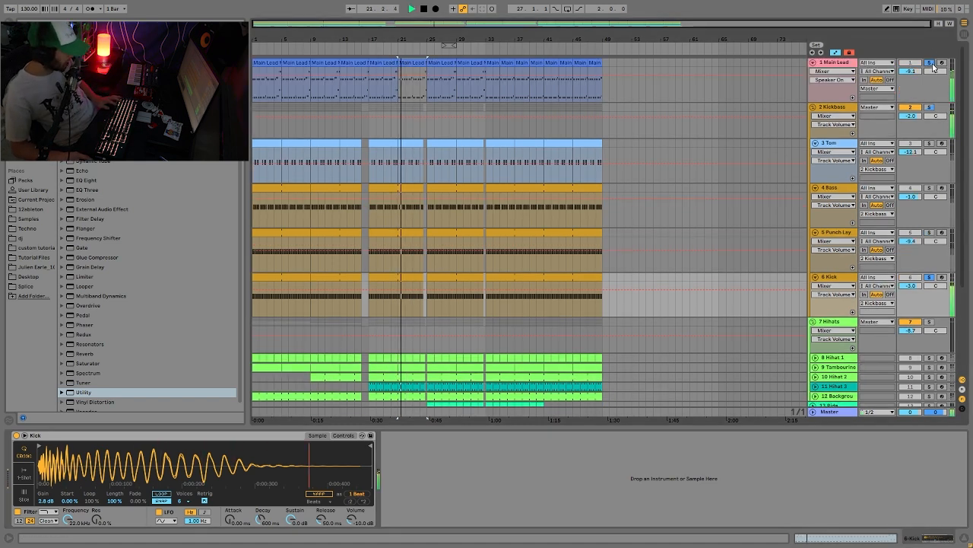
{"action": "key", "text": "space"}
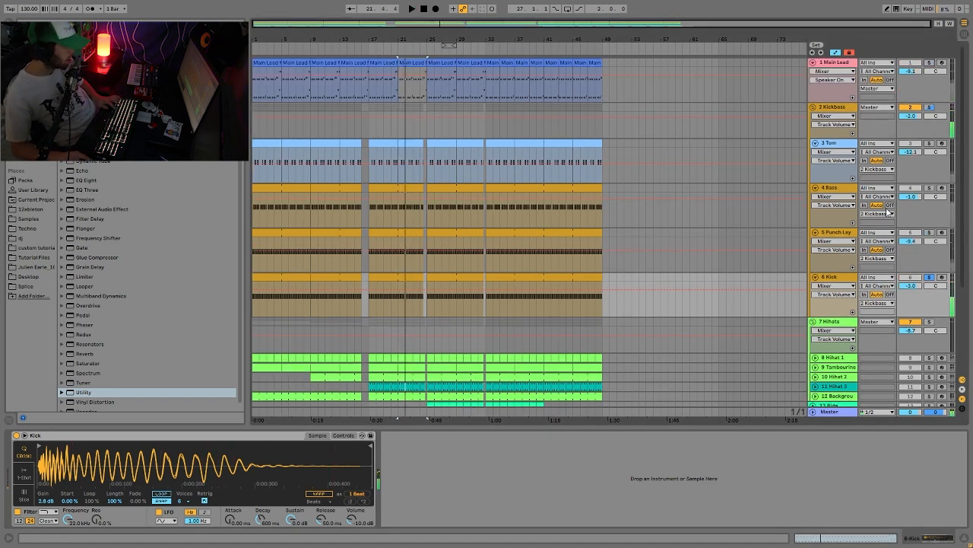
Solo the Bass track, show its devices and play it from bar 21 with and without the Kick soloed.
{"action": "left_click", "coordinate": [928, 188]}
{"action": "left_click", "coordinate": [840, 186]}
{"action": "key", "text": "space"}
{"action": "left_click", "coordinate": [930, 278], "text": "ctrl"}
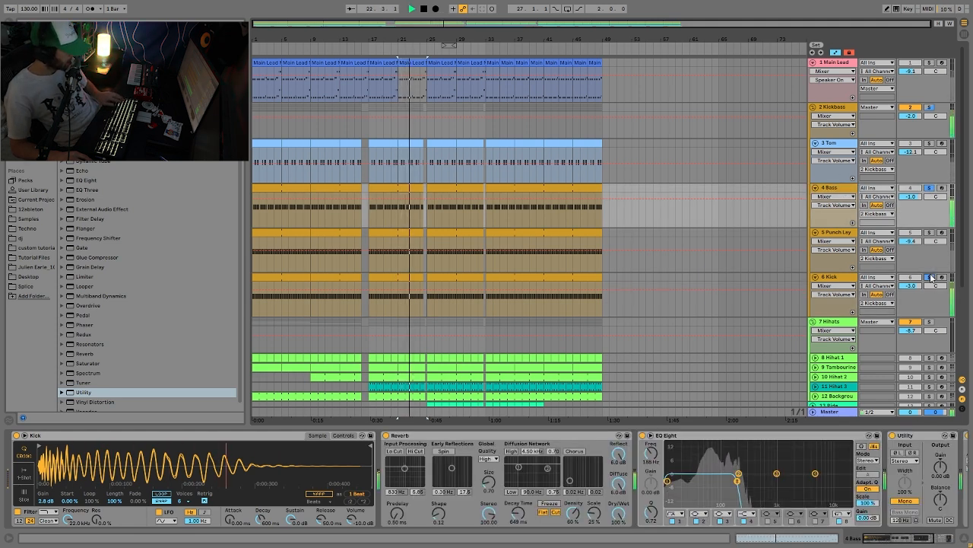
{"action": "left_click", "coordinate": [930, 278]}
{"action": "key", "text": "space"}
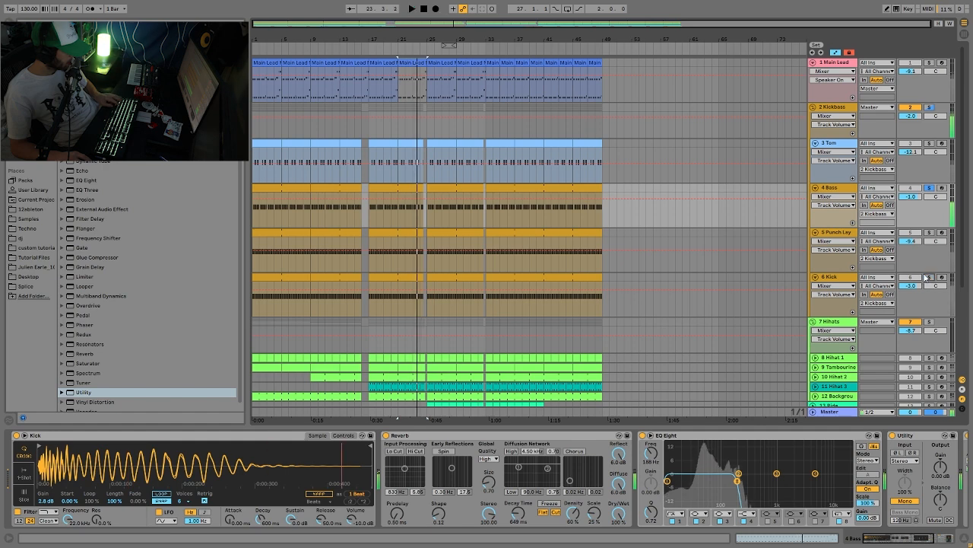
Open the Bass clip starting at bar 17 in the note editor and play the soloed Bass.
{"action": "double_click", "coordinate": [398, 187]}
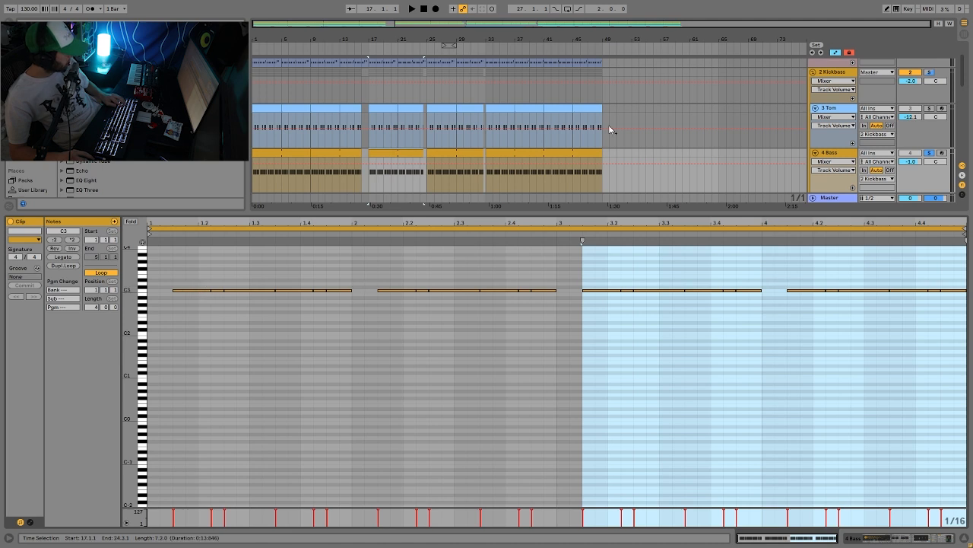
{"action": "scroll", "coordinate": [875, 137], "scroll_direction": "down", "scroll_amount": 4}
{"action": "key", "text": "space"}
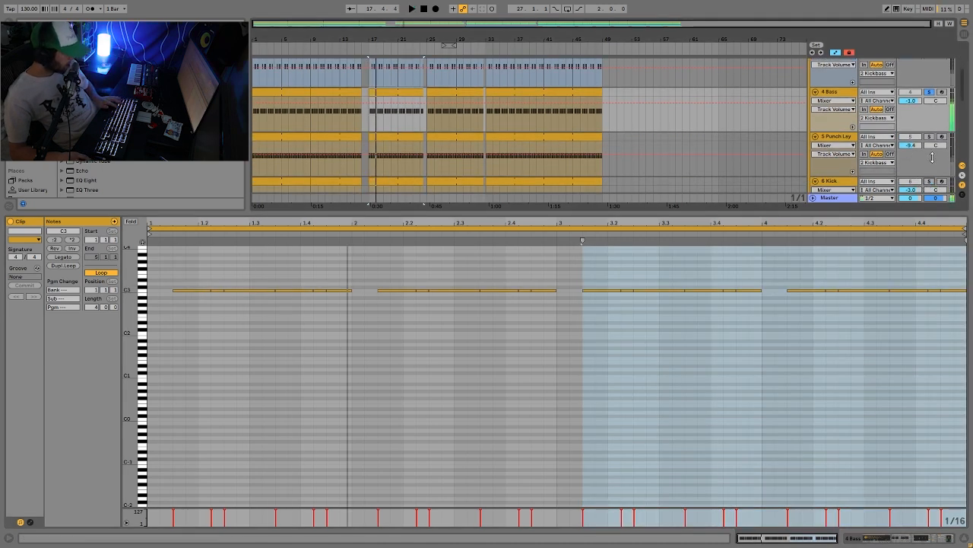
Play the Bass from bar 17 with the Punch Layer soloed alongside it, and stop with the Punch Layer unsoloed.
{"action": "left_click", "coordinate": [930, 137]}
{"action": "key", "text": "space"}
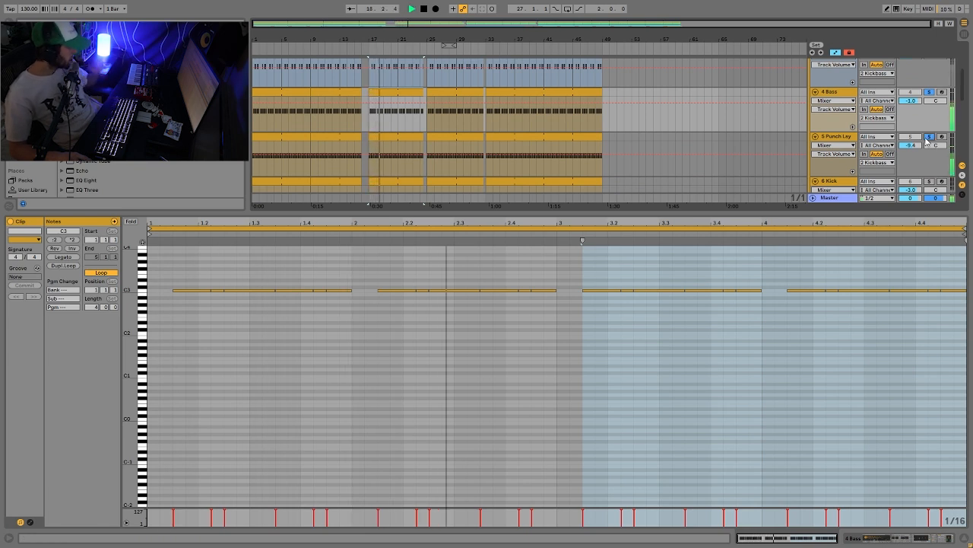
{"action": "scroll", "coordinate": [895, 158], "scroll_direction": "up", "scroll_amount": 1}
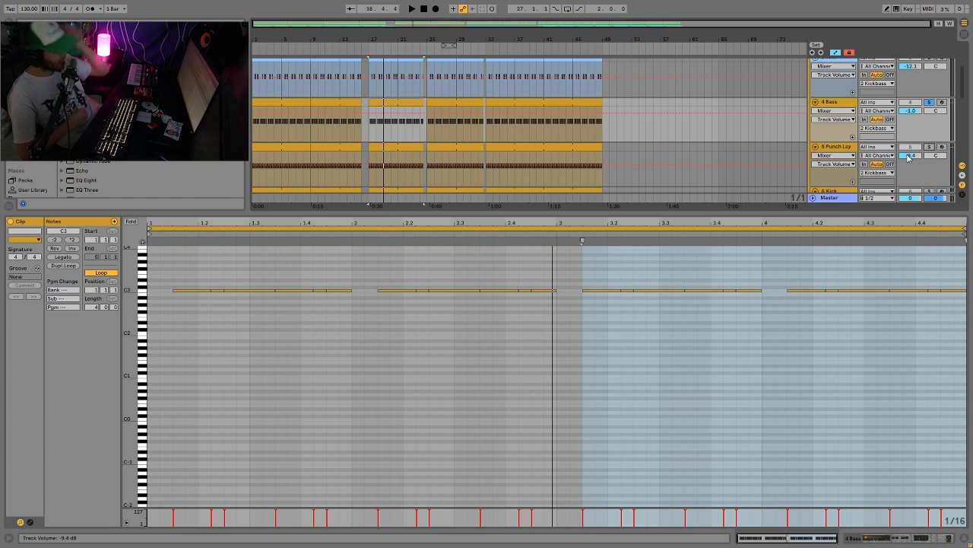
Play the Bass from bar 17 together with the soloed Kick, and stop playback with the tracks unsoloed.
{"action": "key", "text": "space"}
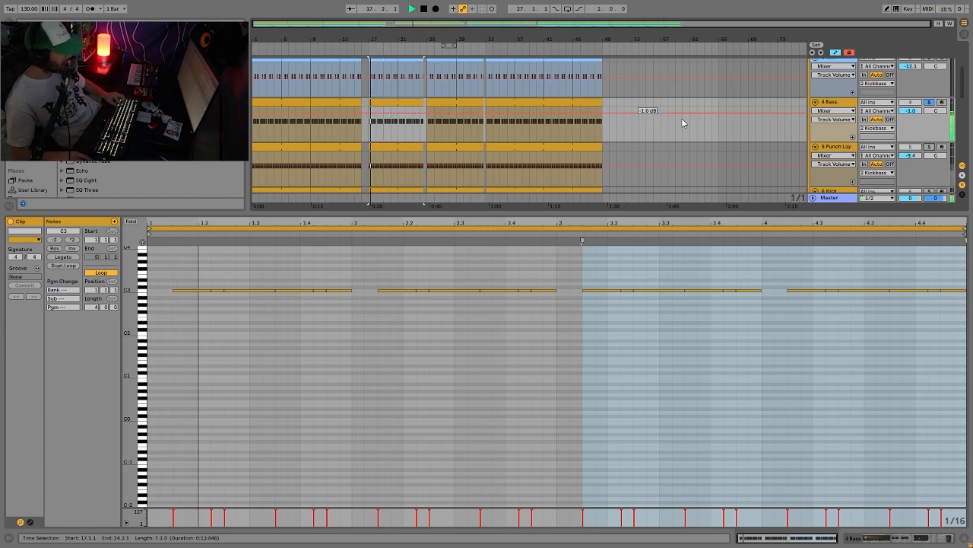
{"action": "scroll", "coordinate": [769, 144], "scroll_direction": "down", "scroll_amount": 1}
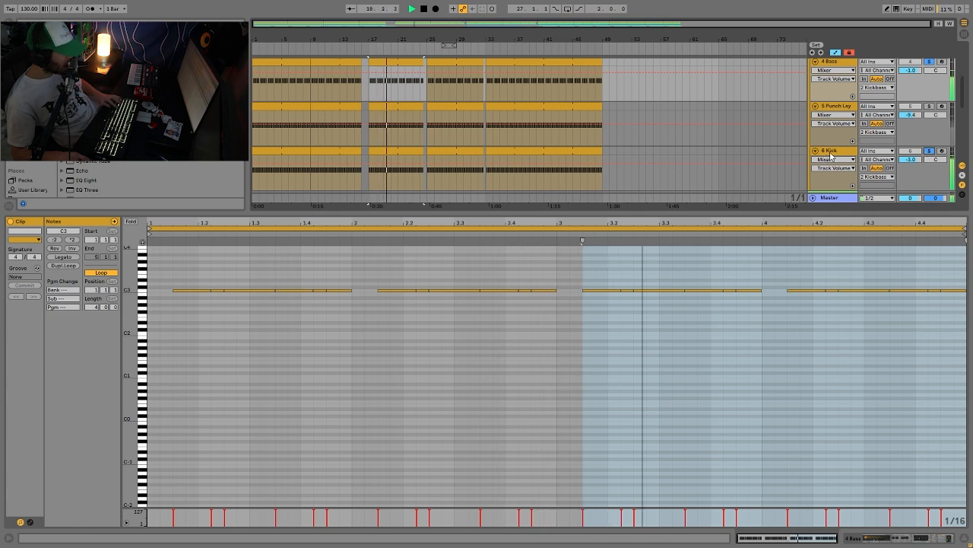
{"action": "scroll", "coordinate": [810, 179], "scroll_direction": "up", "scroll_amount": 1}
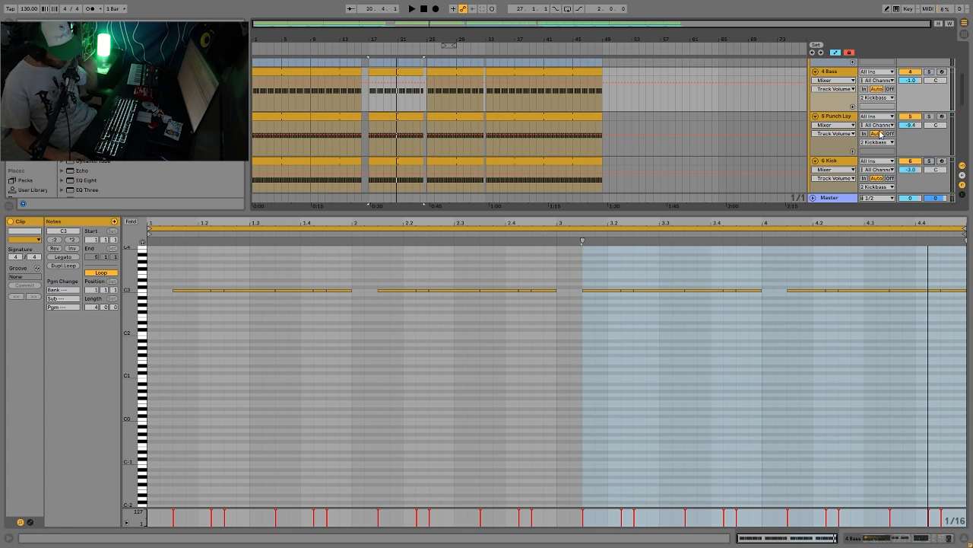
Solo the whole Kickbass group, play it from bar 17 and show the group's effect devices.
{"action": "key", "text": "space"}
{"action": "scroll", "coordinate": [872, 96], "scroll_direction": "up", "scroll_amount": 4}
{"action": "scroll", "coordinate": [878, 95], "scroll_direction": "up", "scroll_amount": 1}
{"action": "left_click", "coordinate": [930, 82]}
{"action": "left_click", "coordinate": [840, 83]}
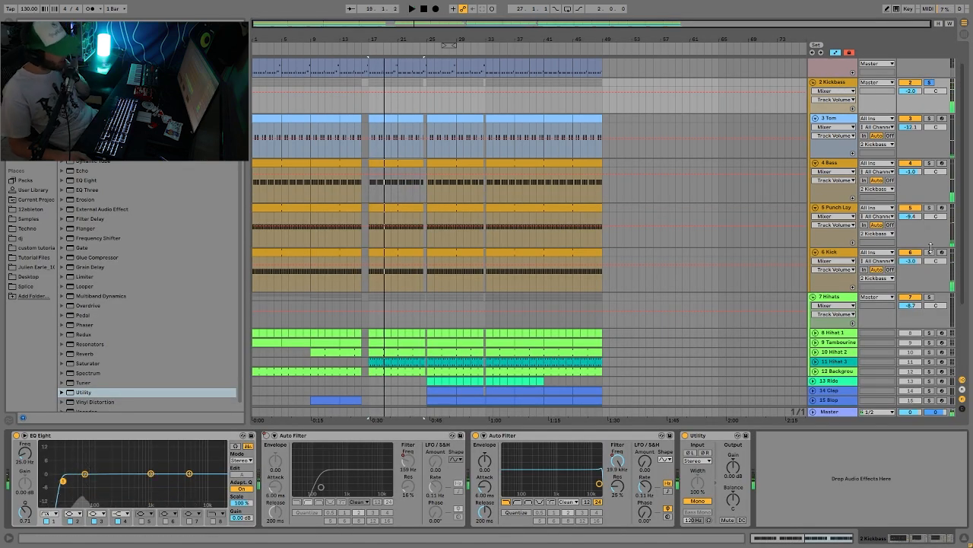
Solo the Bass track, bypass its EQ Eight, Utility and Compressor, and play it from bar 17.
{"action": "left_click", "coordinate": [834, 163]}
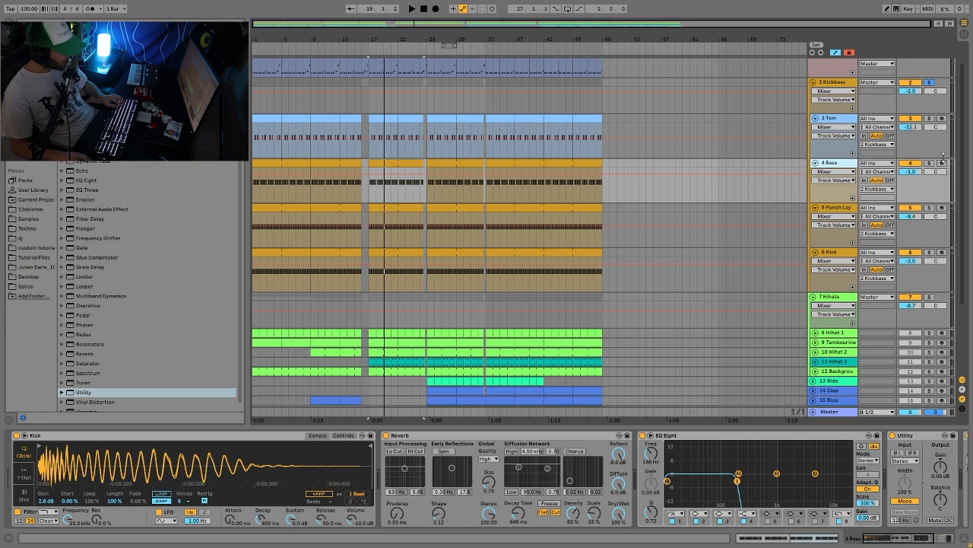
{"action": "left_click", "coordinate": [928, 164]}
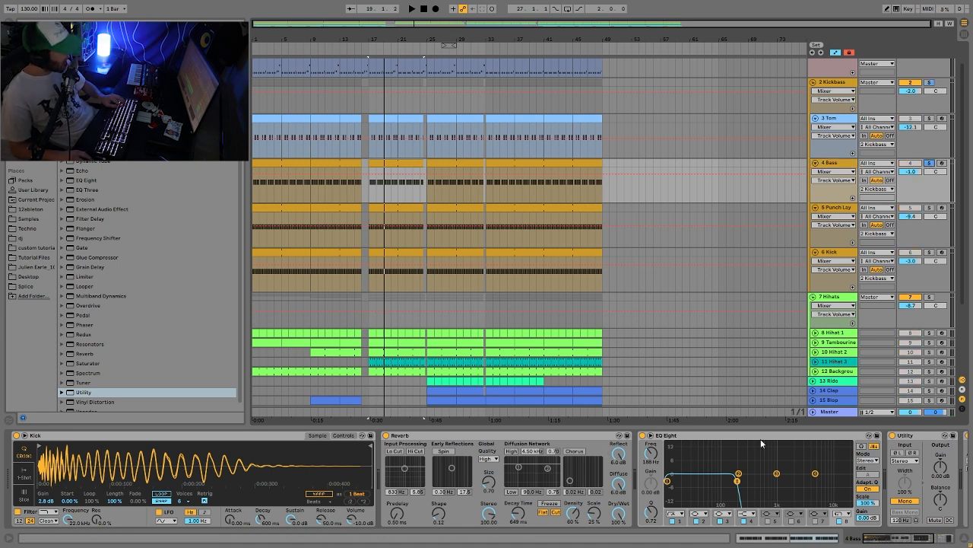
{"action": "left_click", "coordinate": [646, 437]}
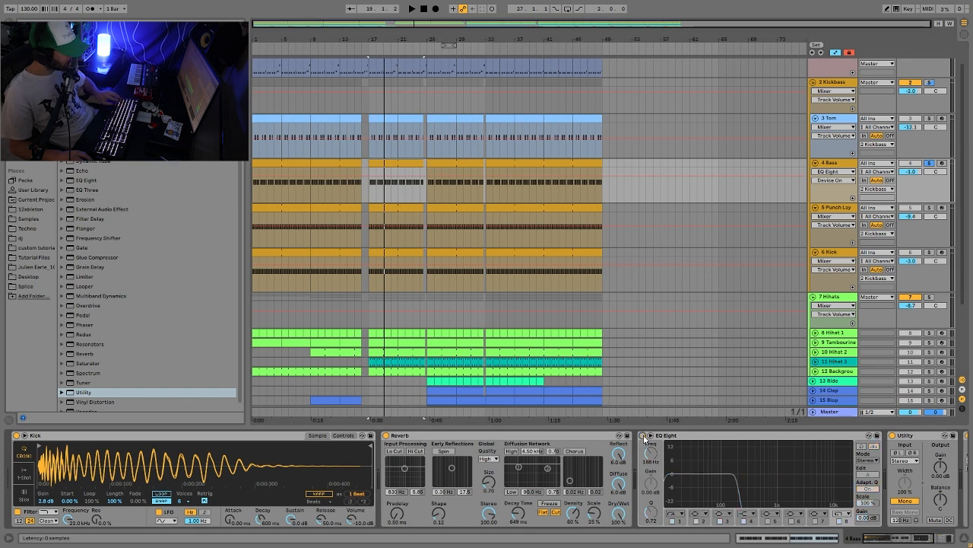
{"action": "scroll", "coordinate": [684, 457], "scroll_direction": "right", "scroll_amount": 3}
{"action": "left_click", "coordinate": [771, 435]}
{"action": "key", "text": "space"}
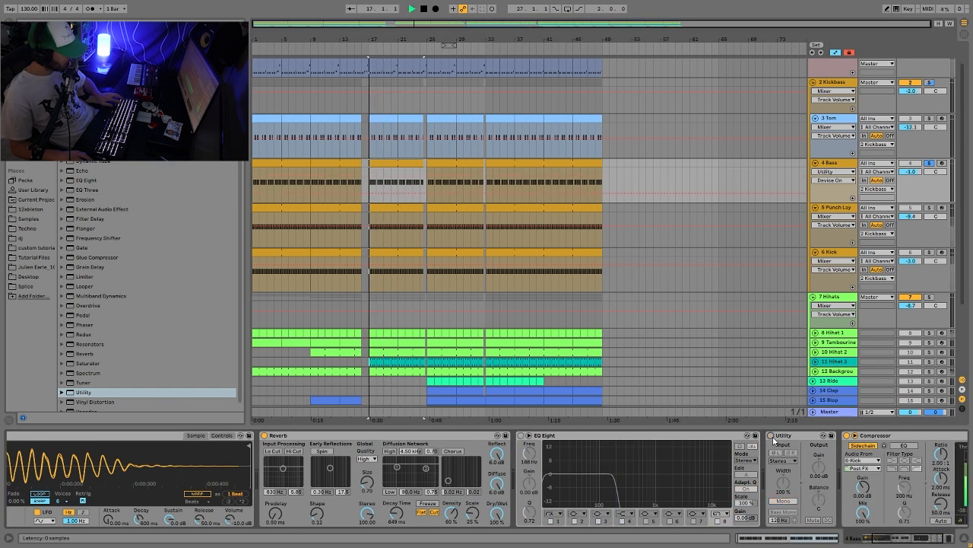
{"action": "left_click", "coordinate": [848, 435]}
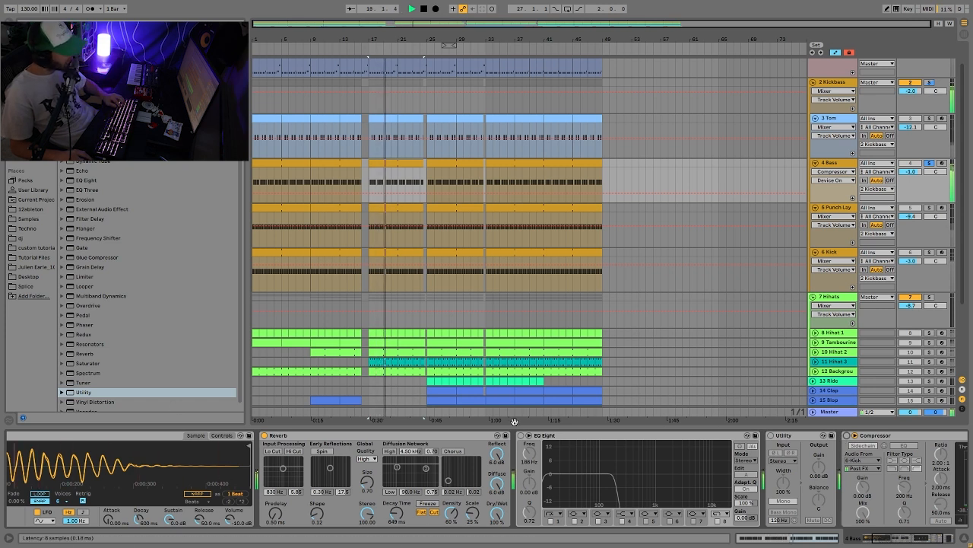
{"action": "key", "text": "space"}
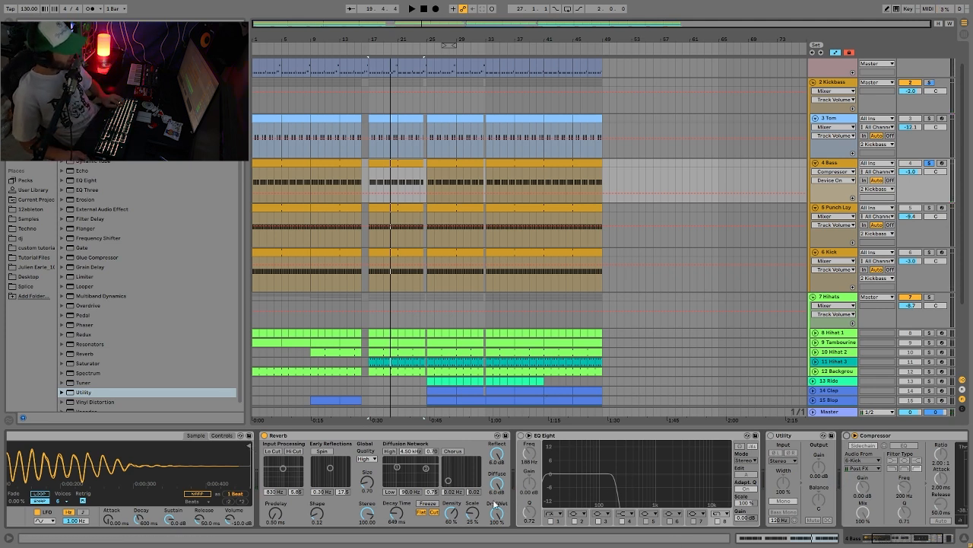
Reactivate the EQ Eight on the Bass track and play the Bass from bar 17.
{"action": "left_click", "coordinate": [521, 436]}
{"action": "key", "text": "space"}
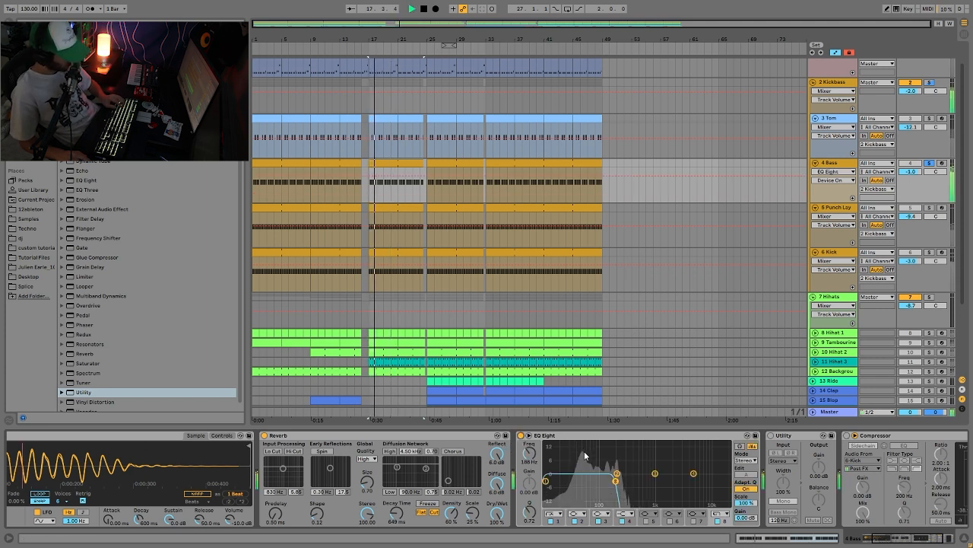
{"action": "scroll", "coordinate": [632, 483], "scroll_direction": "down", "scroll_amount": 3}
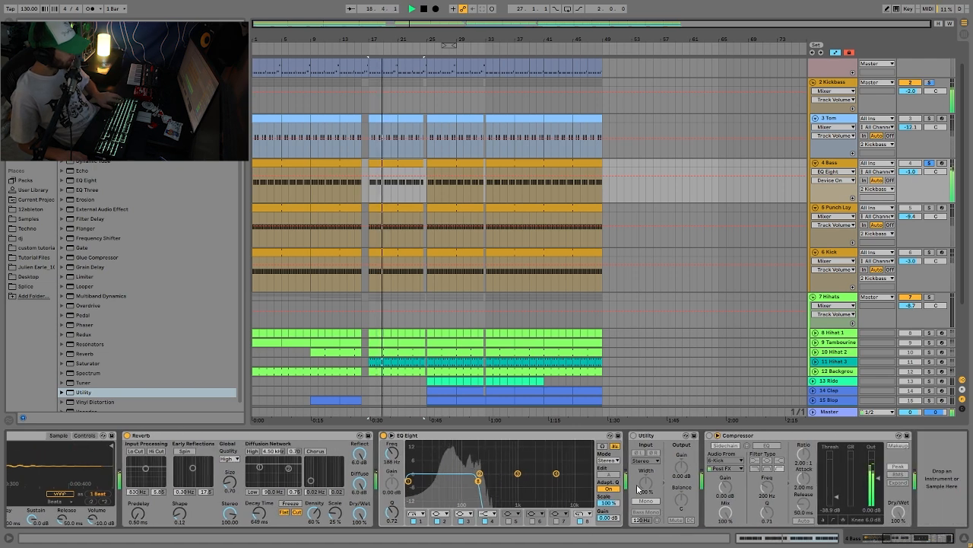
Reactivate the Utility on the Bass track, play from bar 17 and switch the sidechained Compressor back on.
{"action": "key", "text": "space"}
{"action": "left_click", "coordinate": [633, 436]}
{"action": "key", "text": "space"}
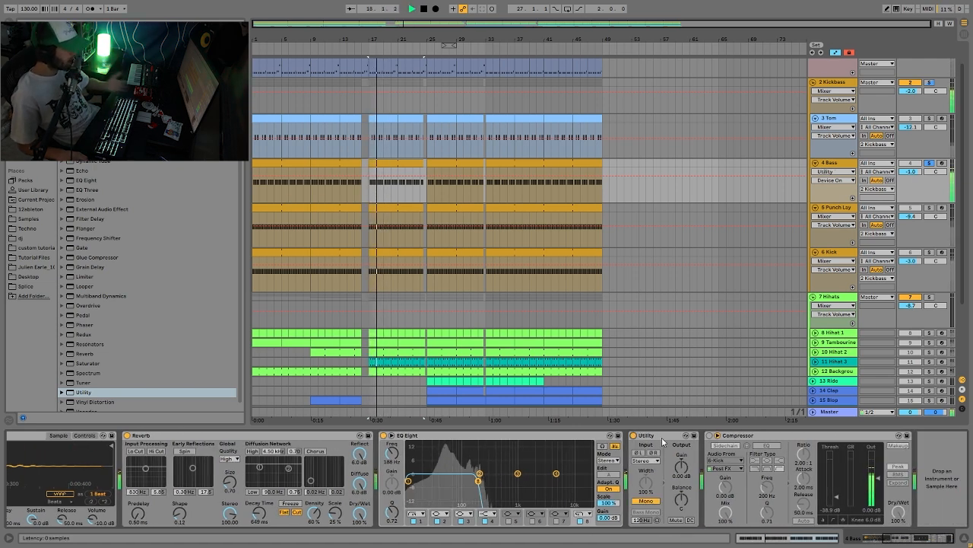
{"action": "left_click", "coordinate": [710, 436]}
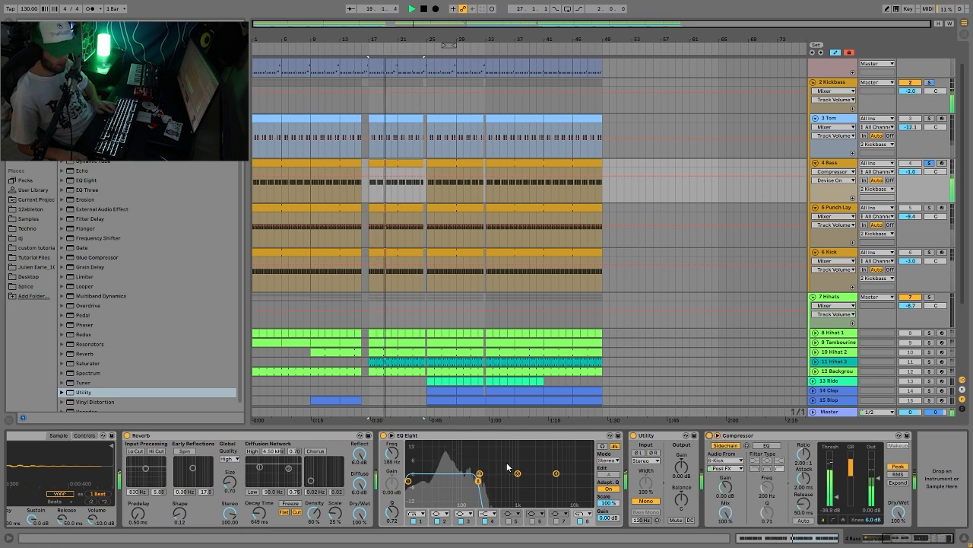
Play the fully processed Bass from bar 17 and add the Kick to the solo, stopping playback at the end.
{"action": "key", "text": "space"}
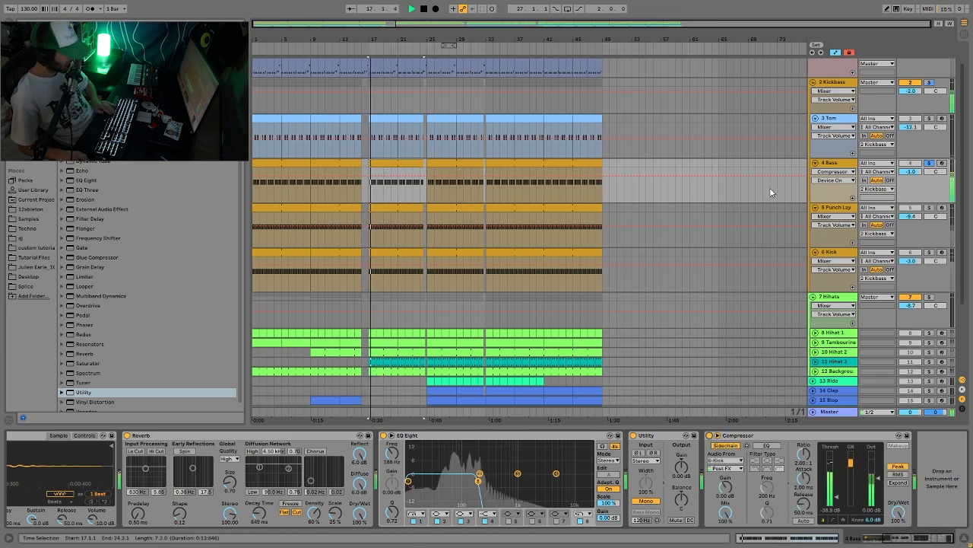
{"action": "left_click", "coordinate": [929, 252]}
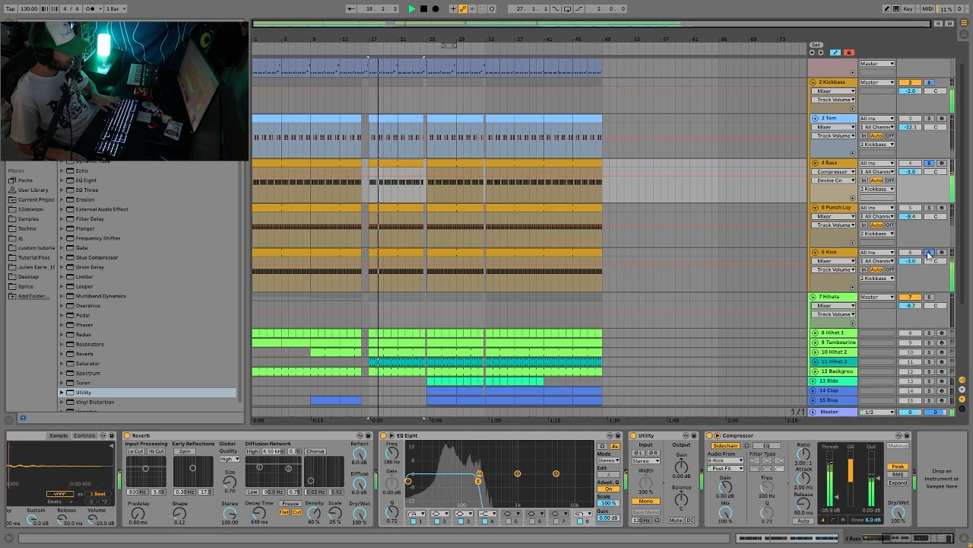
{"action": "key", "text": "space"}
Solo the Punch Layer track, show its devices and play it from bar 17.
{"action": "left_click", "coordinate": [928, 207]}
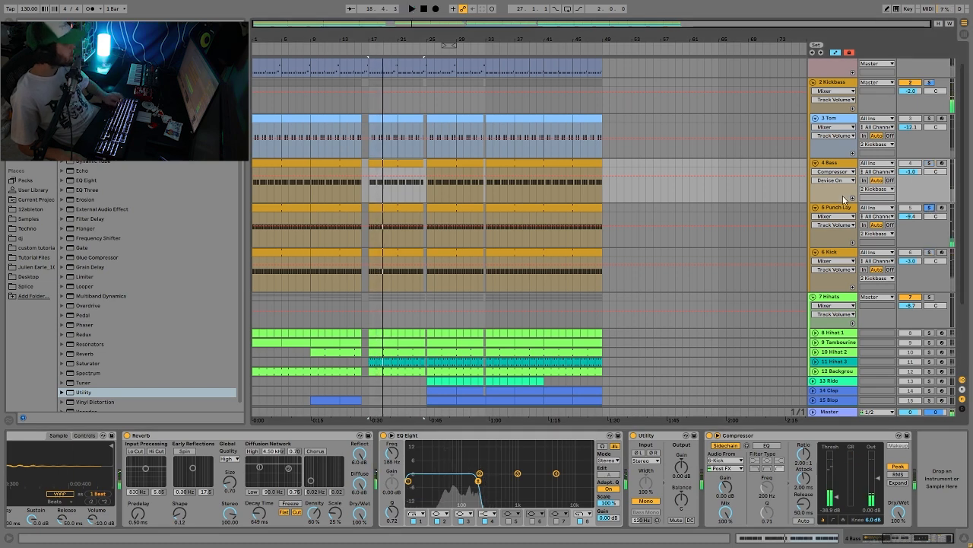
{"action": "left_click", "coordinate": [839, 207]}
{"action": "key", "text": "space"}
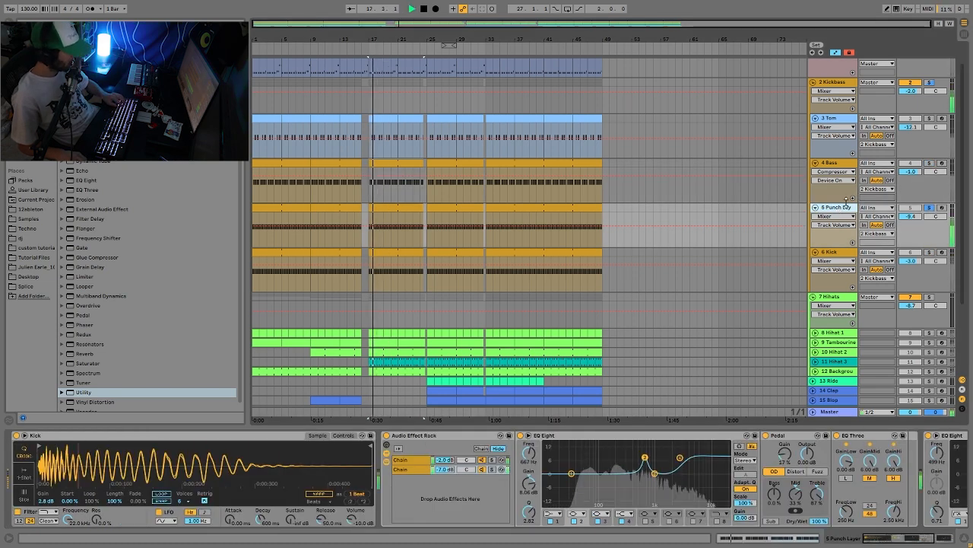
{"action": "key", "text": "space"}
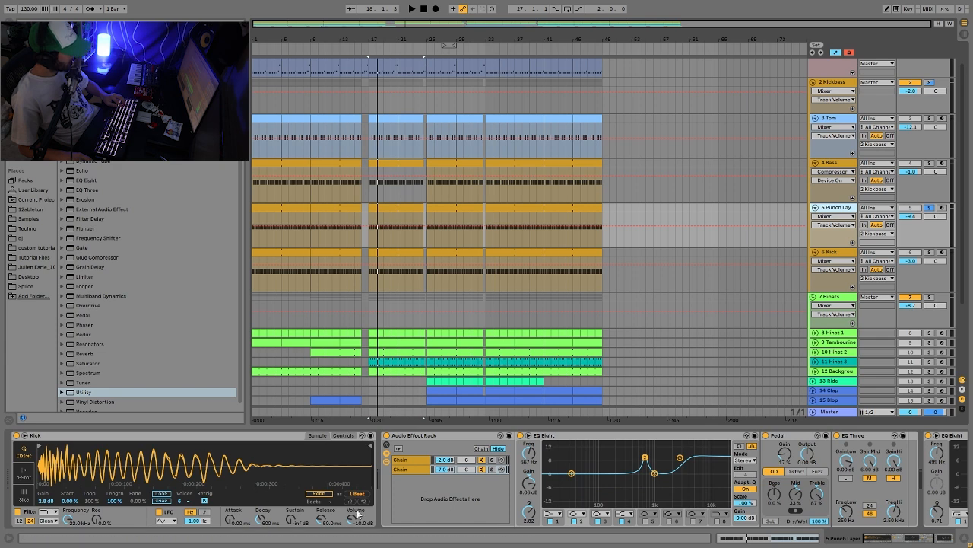
Play the Punch Layer from bar 17 while switching the last EQ Eight in its effect chain off and on again.
{"action": "left_click", "coordinate": [667, 495]}
{"action": "scroll", "coordinate": [669, 493], "scroll_direction": "right", "scroll_amount": 4}
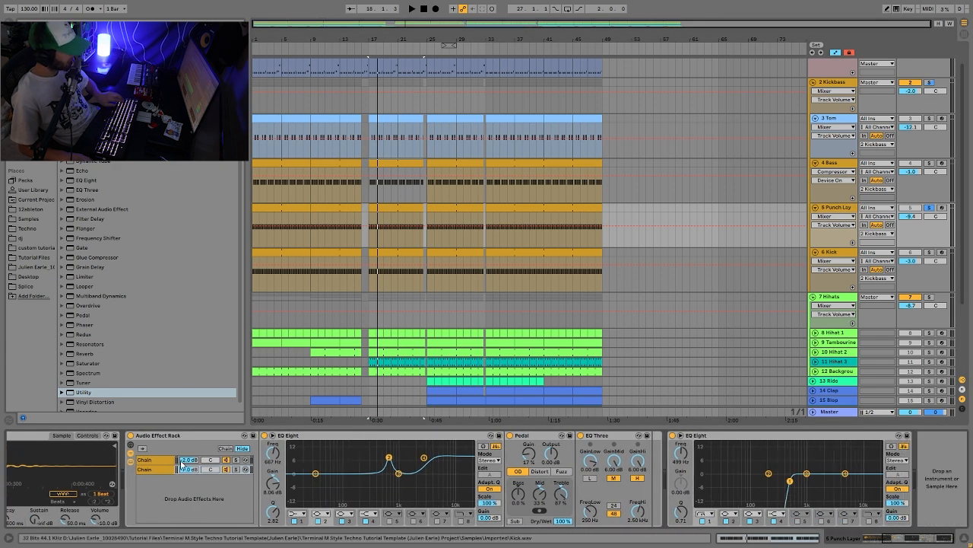
{"action": "left_click", "coordinate": [673, 436]}
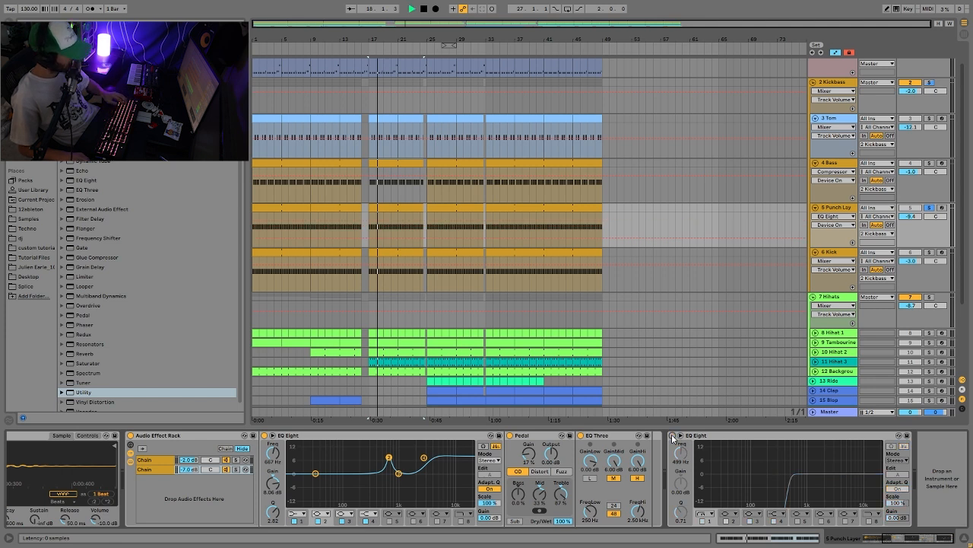
{"action": "key", "text": "space"}
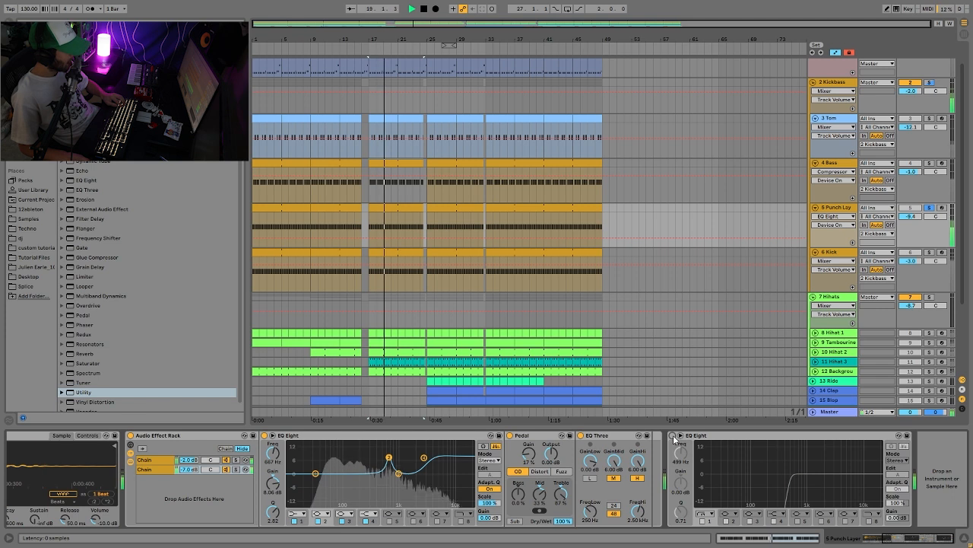
{"action": "left_click", "coordinate": [673, 436]}
{"action": "key", "text": "space"}
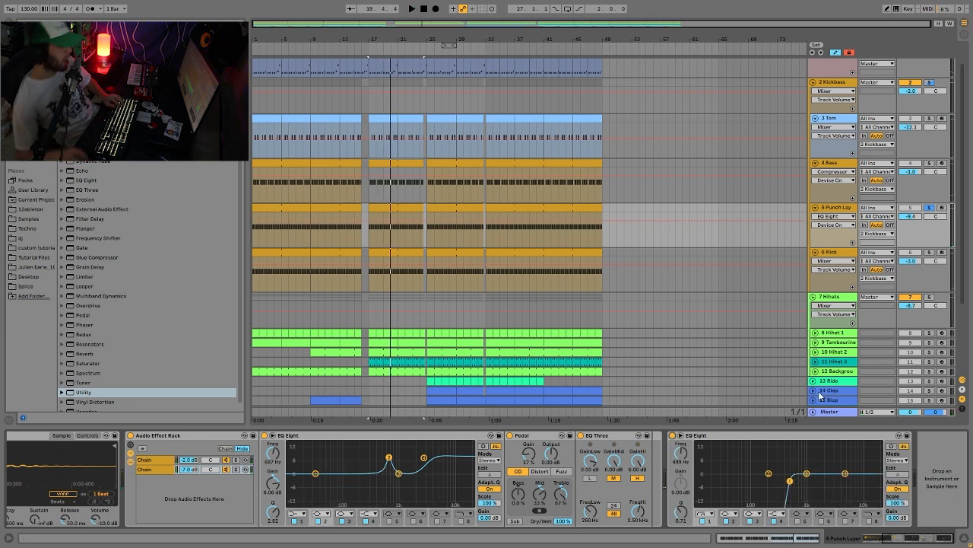
Solo each of the two chains in the Punch Layer's Audio Effect Rack in turn and play them from bar 17.
{"action": "left_click", "coordinate": [166, 464]}
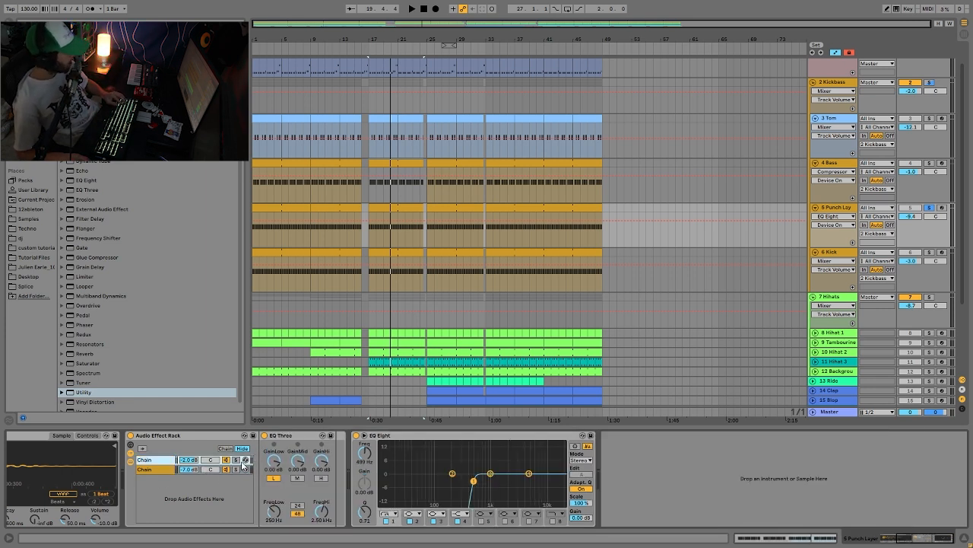
{"action": "key", "text": "space"}
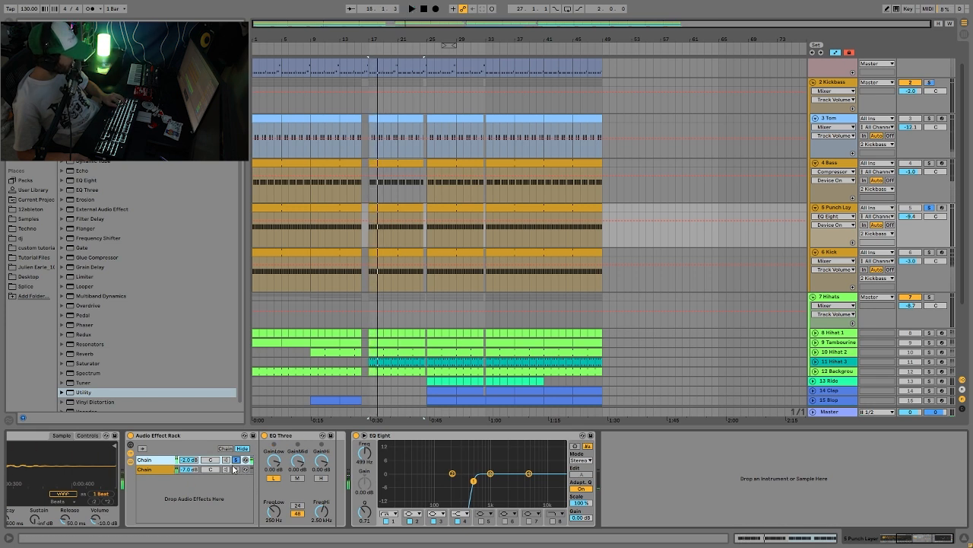
{"action": "left_click", "coordinate": [236, 470]}
{"action": "key", "text": "space"}
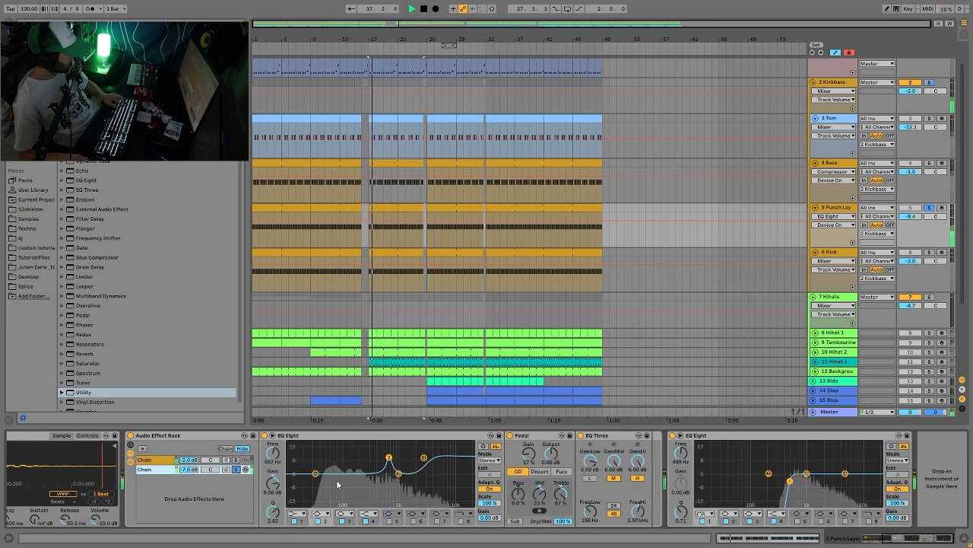
Play the Punch Layer rack's second chain while switching its EQ Eight off and on again, then unsolo the chain.
{"action": "key", "text": "space"}
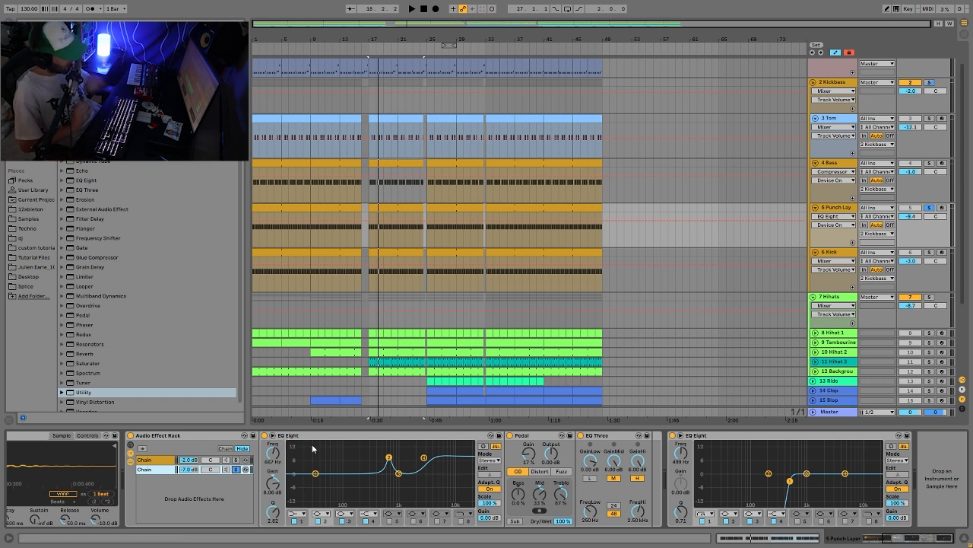
{"action": "left_click", "coordinate": [264, 436]}
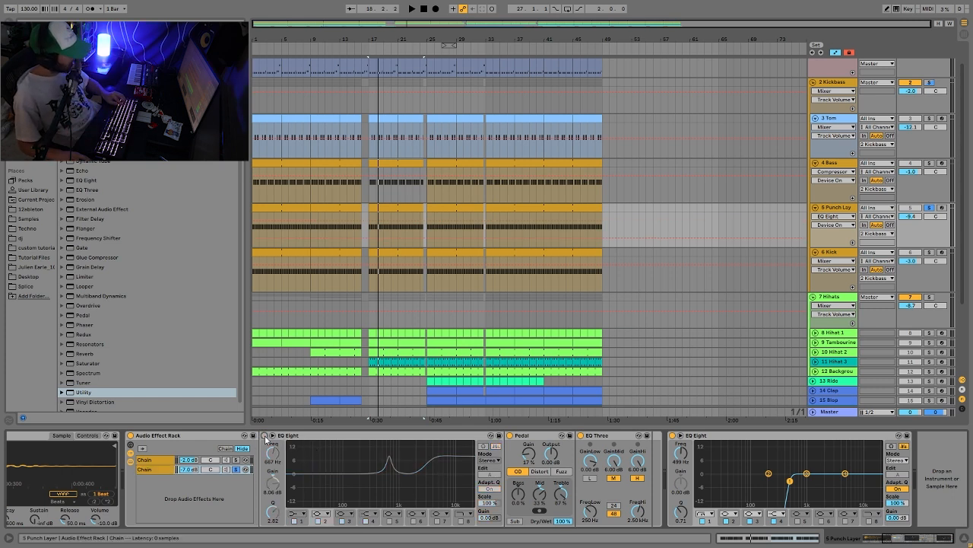
{"action": "left_click", "coordinate": [264, 436]}
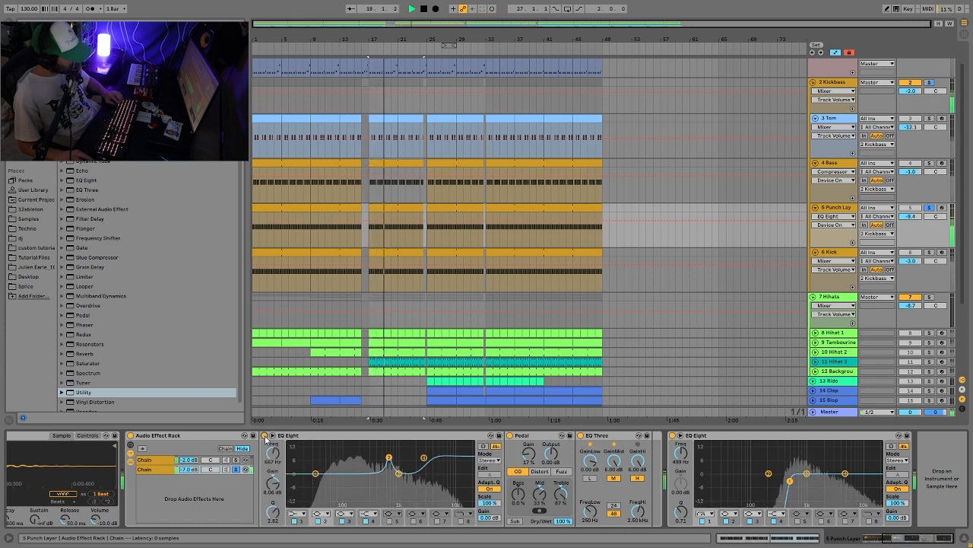
{"action": "left_click", "coordinate": [238, 470]}
{"action": "left_click", "coordinate": [235, 469]}
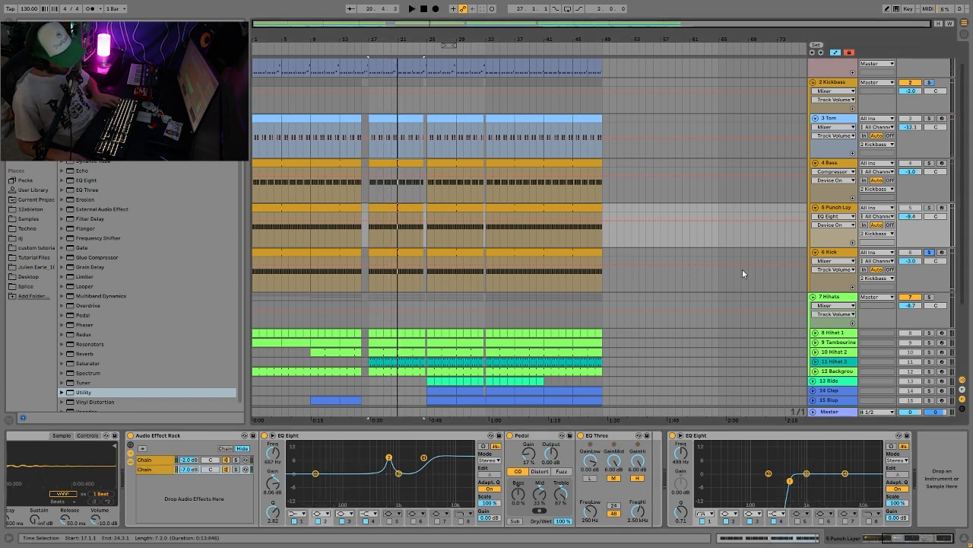
Play the soloed Kick from bar 17, add the Punch Layer to the solo and view the start of its device chain.
{"action": "key", "text": "space"}
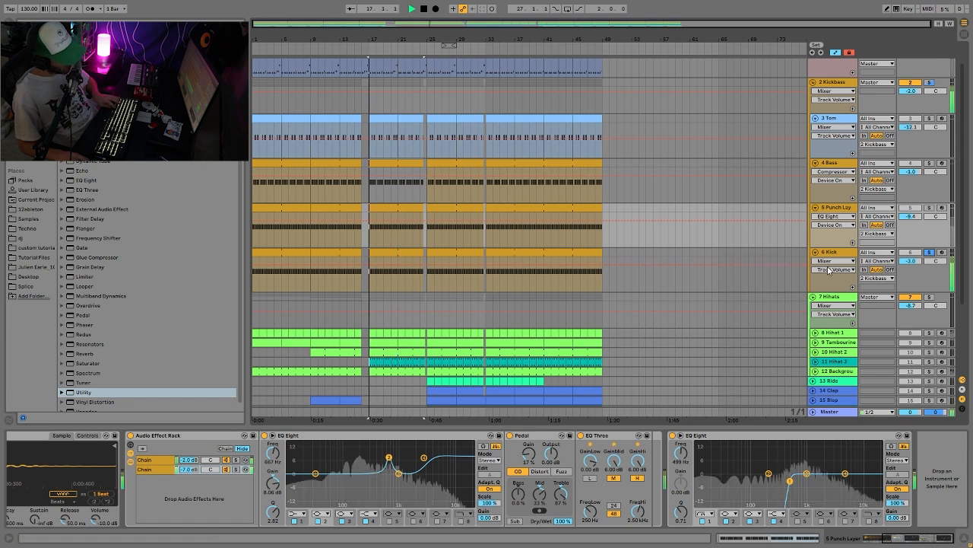
{"action": "left_click", "coordinate": [931, 209]}
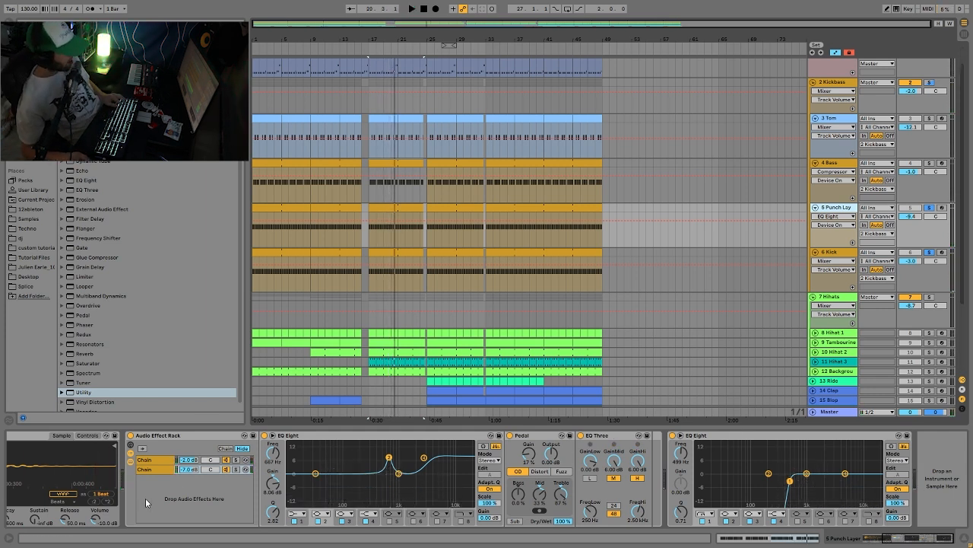
{"action": "scroll", "coordinate": [146, 506], "scroll_direction": "left", "scroll_amount": 5}
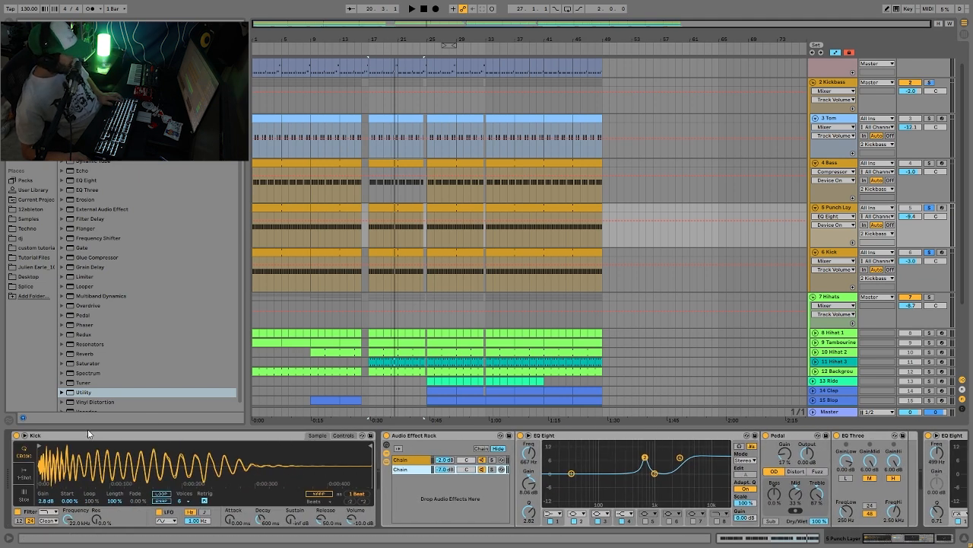
Solo the Tom track, show its device and play it from bar 17, adding the Kick to the solo.
{"action": "left_click", "coordinate": [929, 119]}
{"action": "left_click", "coordinate": [841, 118]}
{"action": "key", "text": "space"}
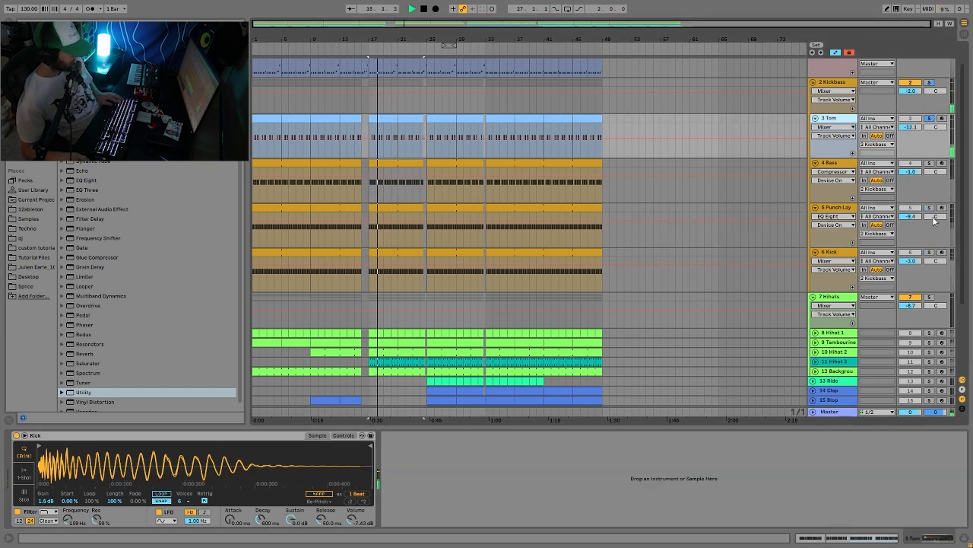
{"action": "left_click", "coordinate": [929, 252], "text": "ctrl"}
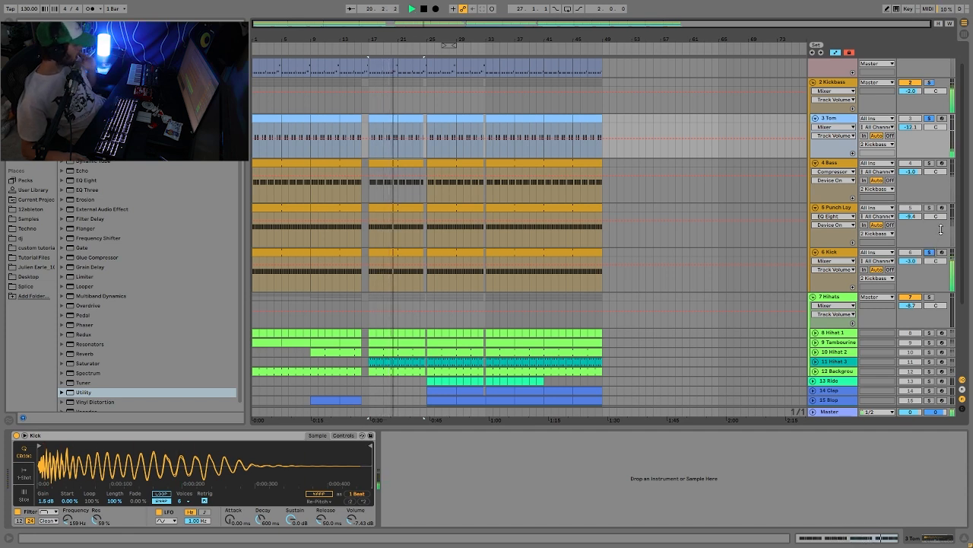
{"action": "key", "text": "space"}
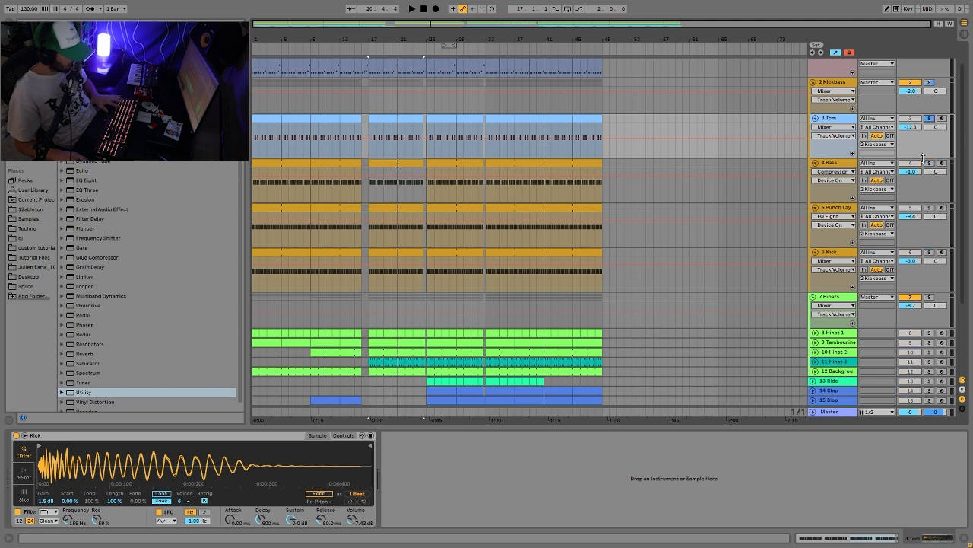
Play the Tom together with the Bass from bar 17, adding the Kick and the Punch Layer to the solo one by one.
{"action": "key", "text": "space"}
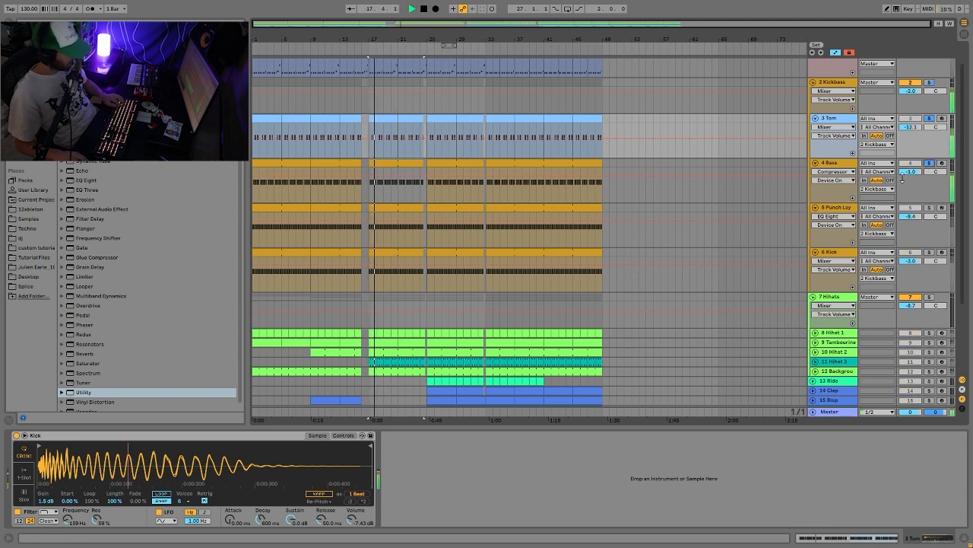
{"action": "left_click", "coordinate": [812, 163]}
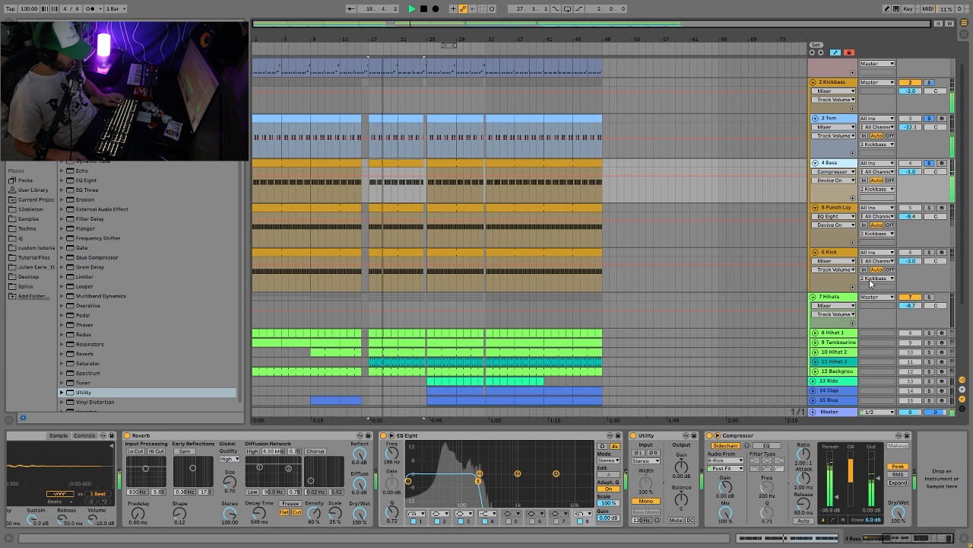
{"action": "left_click", "coordinate": [928, 252]}
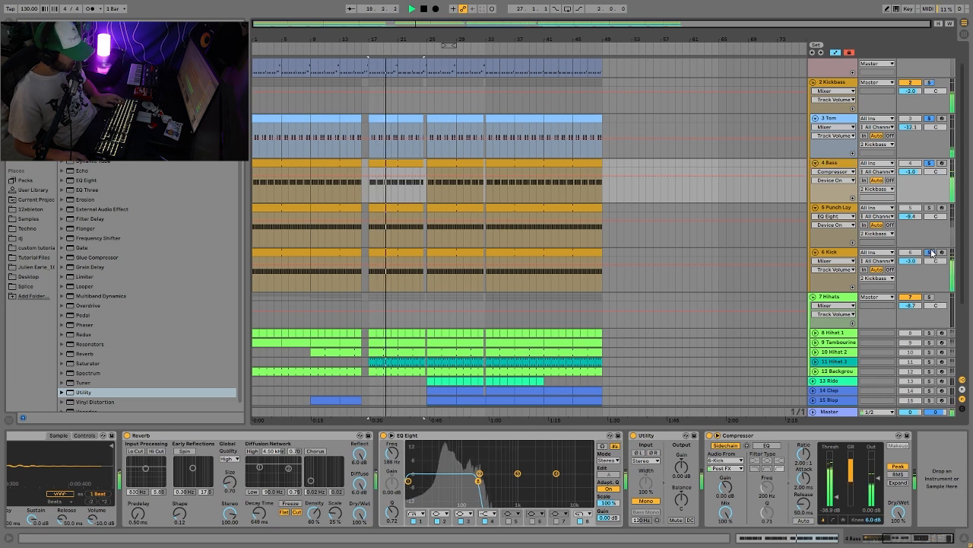
{"action": "left_click", "coordinate": [929, 207]}
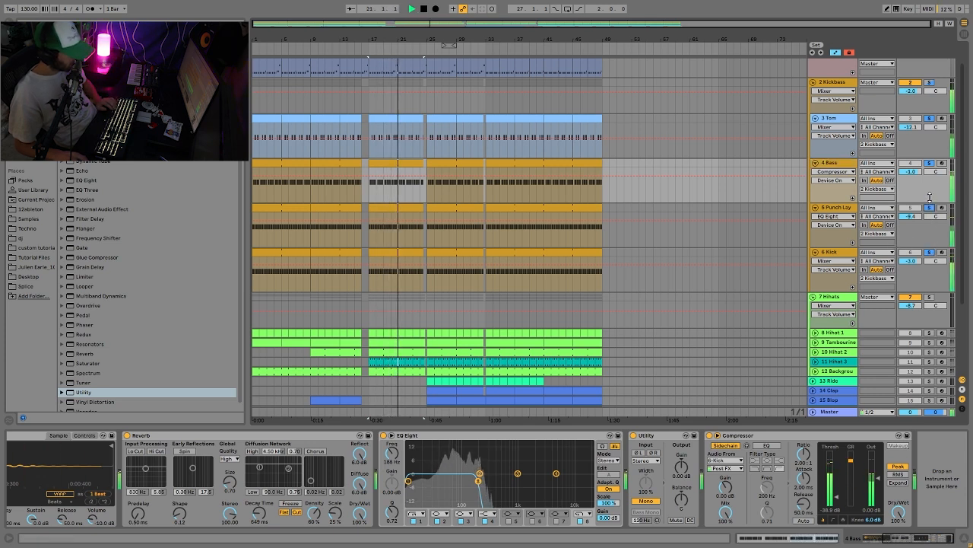
{"action": "key", "text": "space"}
Fold and unfold the Kickbass group, solo only the Tom track and show the Controls page of its Simpler.
{"action": "left_click", "coordinate": [834, 119]}
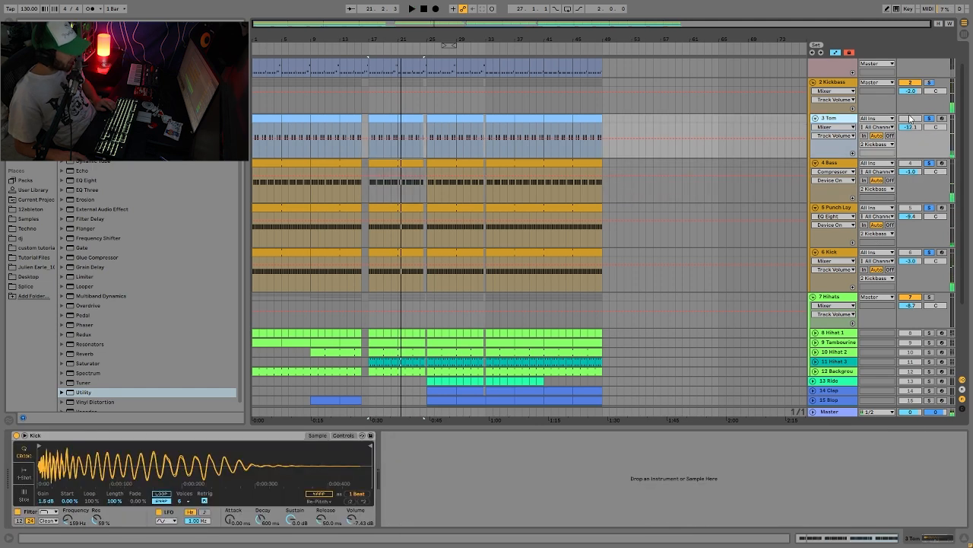
{"action": "left_click", "coordinate": [929, 114]}
{"action": "key", "text": "u"}
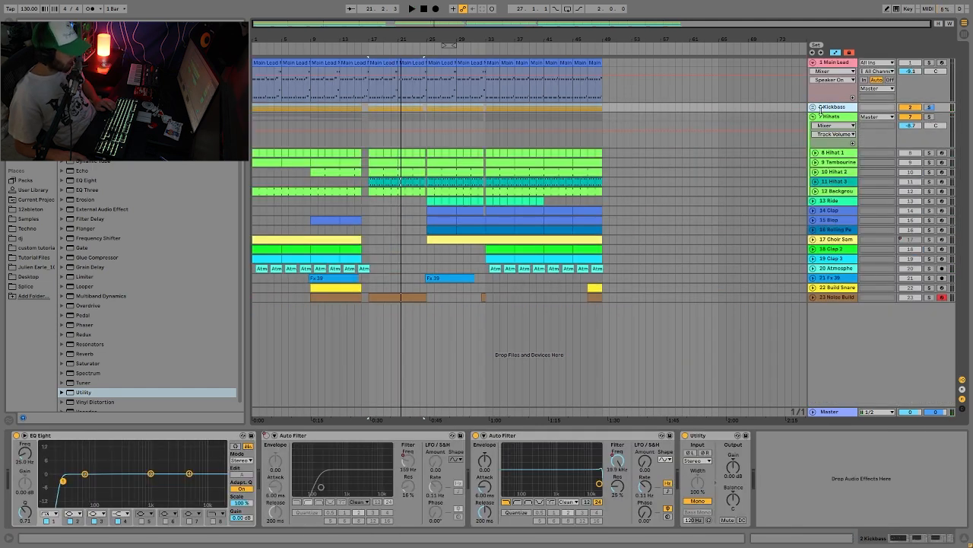
{"action": "key", "text": "u"}
{"action": "left_click", "coordinate": [929, 144]}
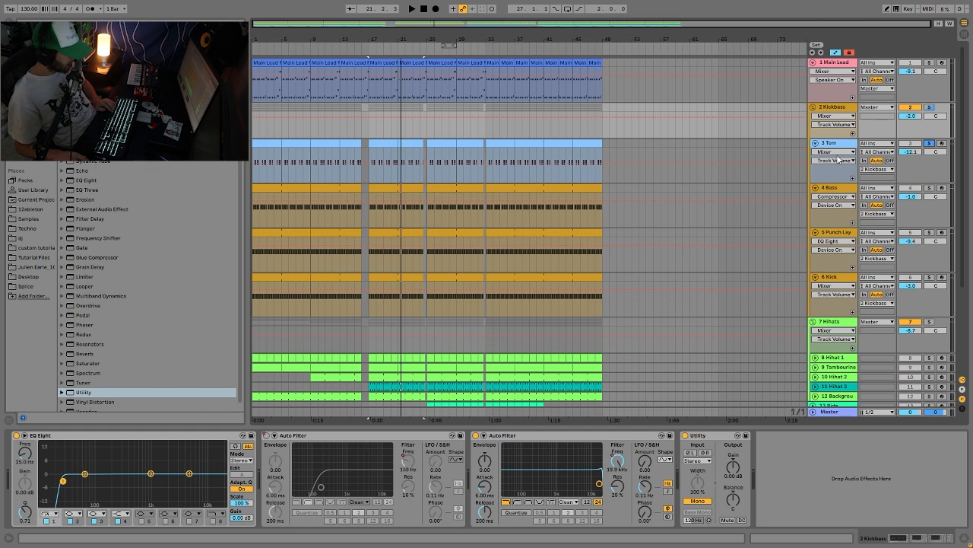
{"action": "left_click", "coordinate": [825, 149]}
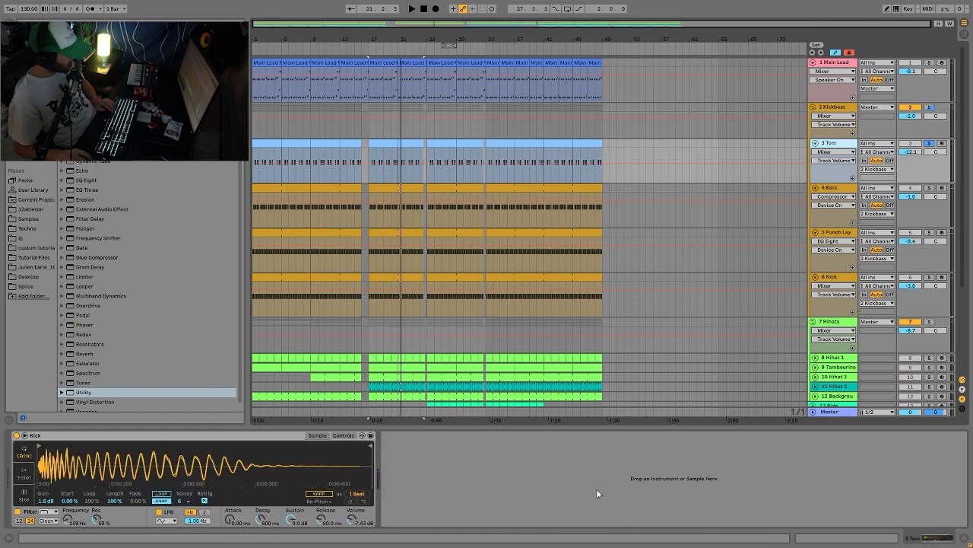
{"action": "left_click", "coordinate": [343, 435]}
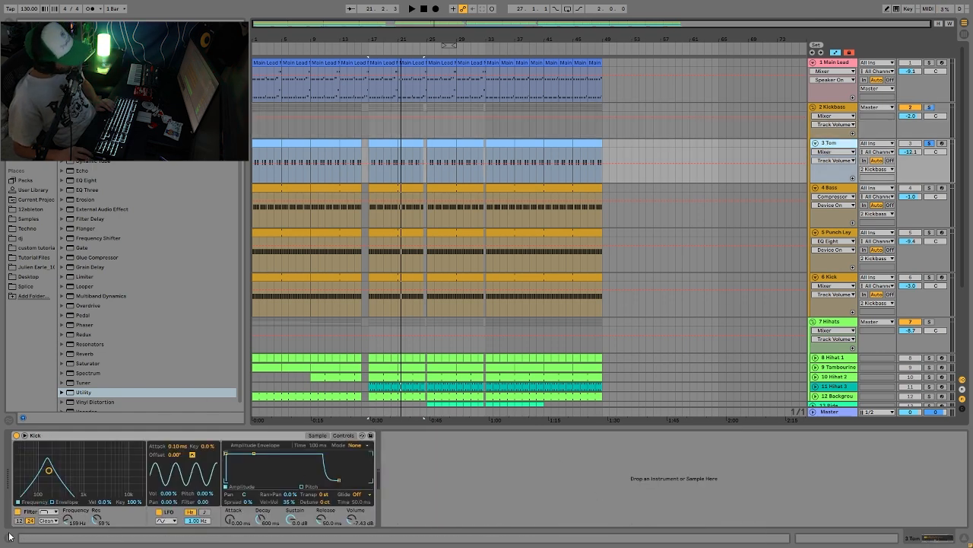
Play the Tom from bar 17, add the Punch Layer to the solo and replay both from bar 17.
{"action": "key", "text": "space"}
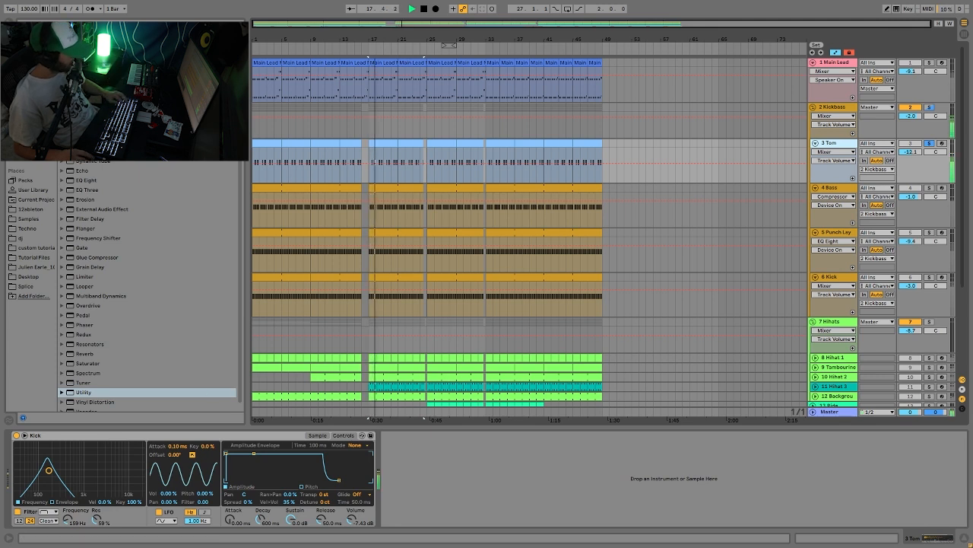
{"action": "left_click", "coordinate": [930, 232]}
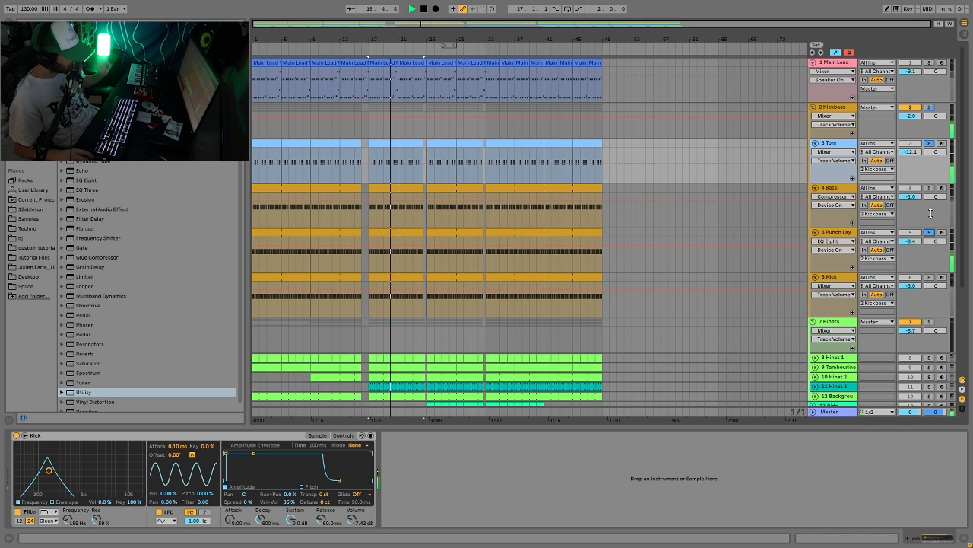
{"action": "key", "text": "space"}
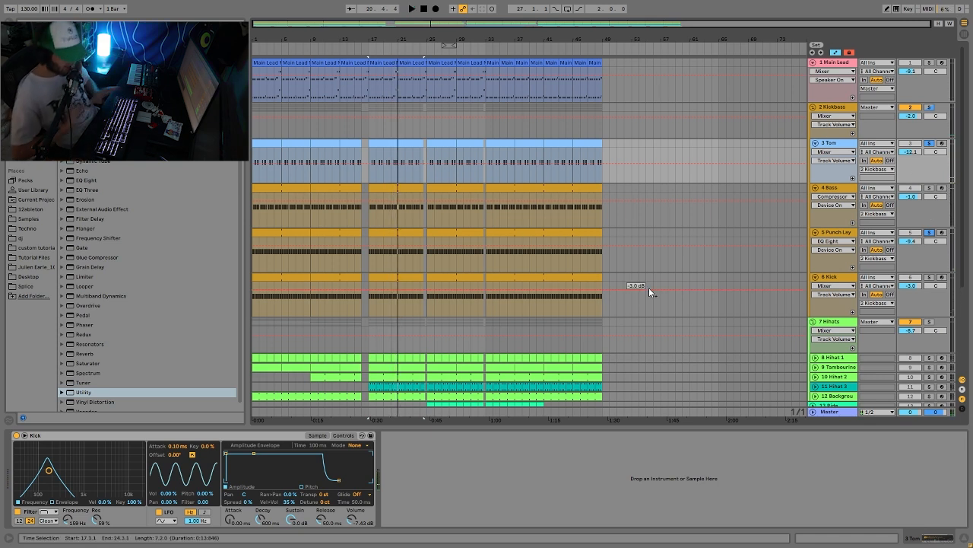
{"action": "key", "text": "space"}
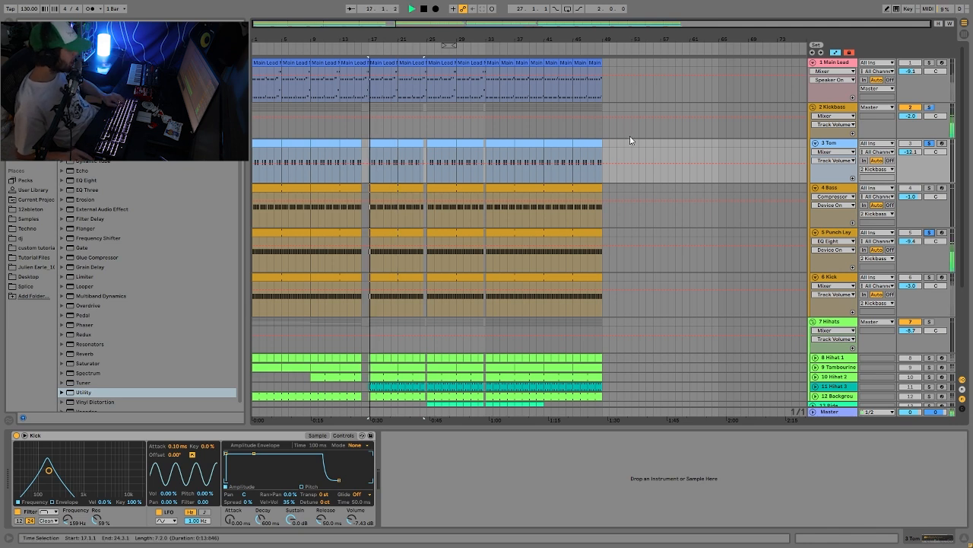
{"action": "key", "text": "space"}
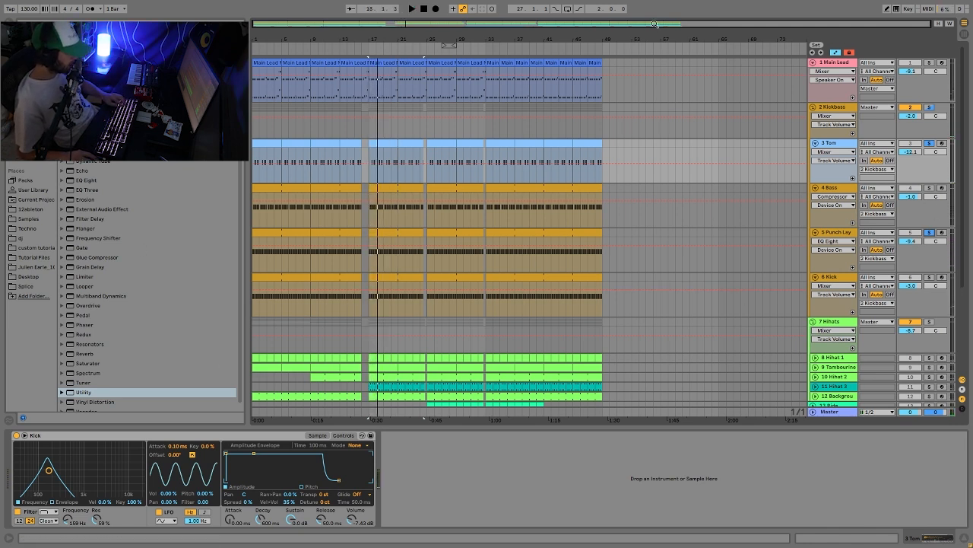
Solo the whole Kickbass group with its effect chain shown, and select Spectrum in the browser's device list.
{"action": "left_click", "coordinate": [849, 108]}
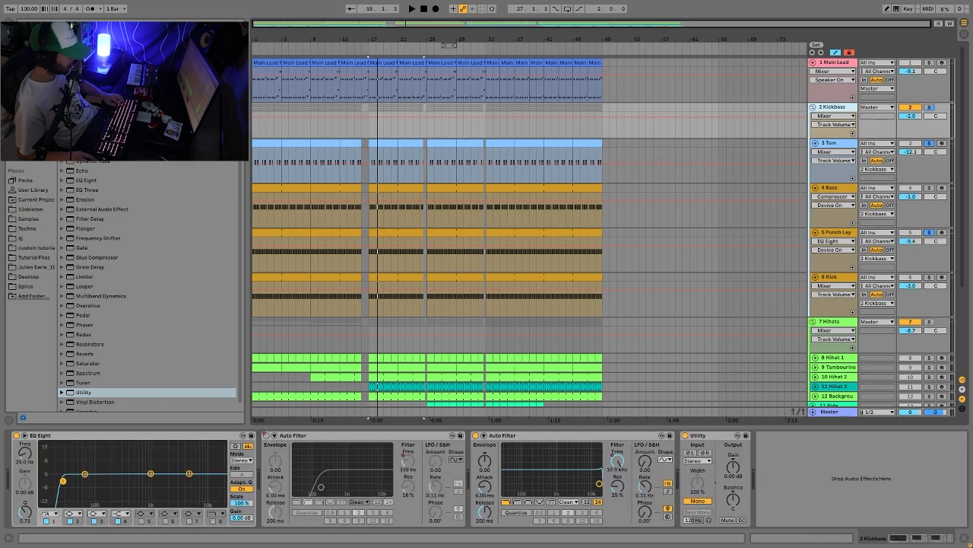
{"action": "left_click", "coordinate": [929, 107]}
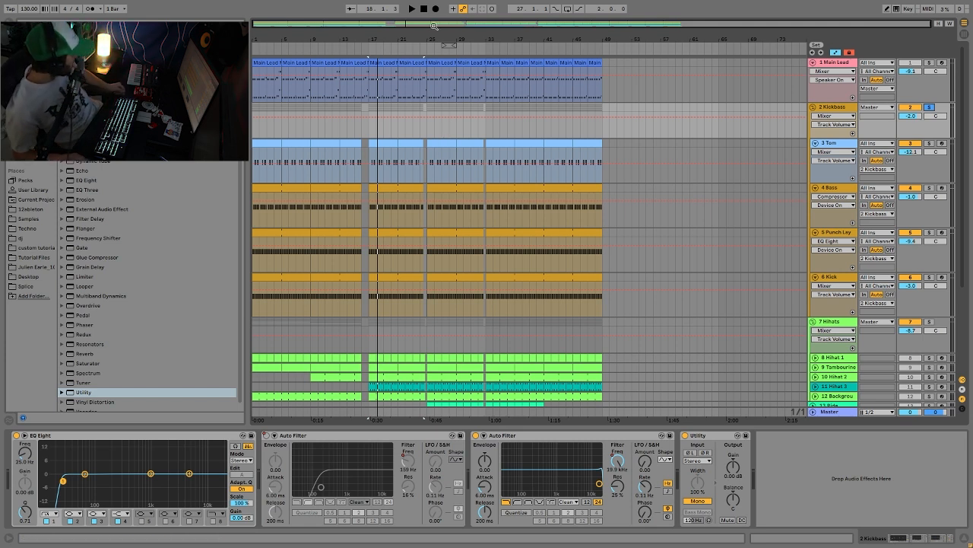
{"action": "scroll", "coordinate": [115, 324], "scroll_direction": "down", "scroll_amount": 1}
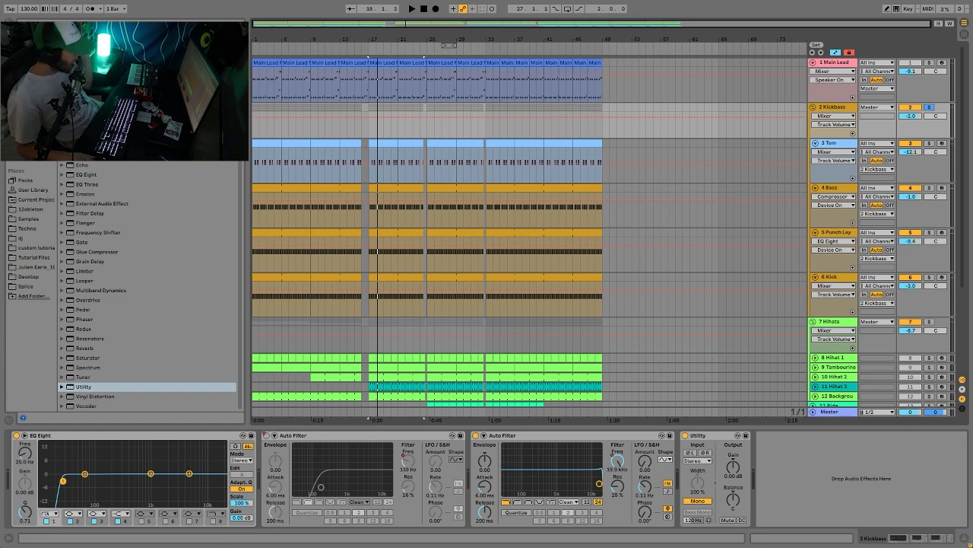
{"action": "left_click", "coordinate": [73, 370]}
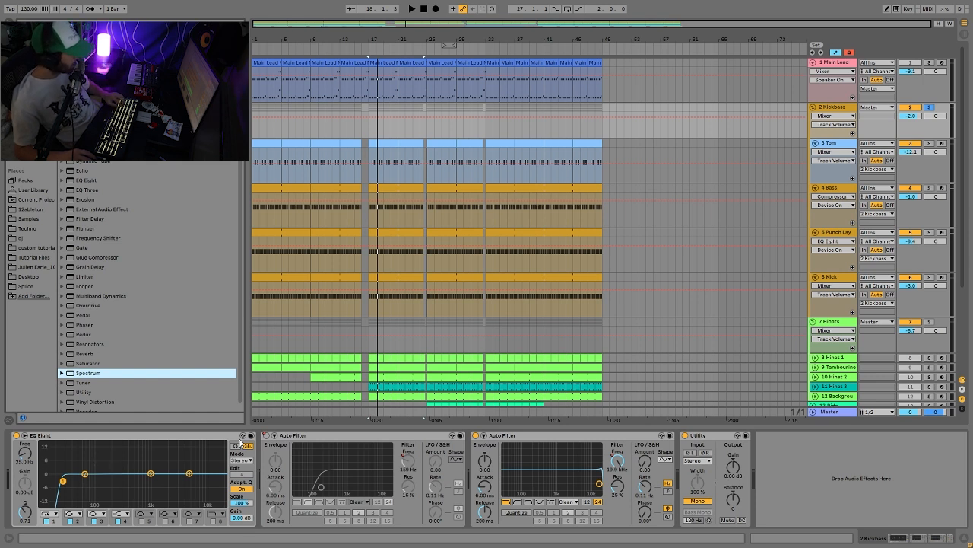
Play the Kickbass group while trying its EQ Eight low-cut frequency up to about 49 Hz, and return it to 25.0 Hz.
{"action": "key", "text": "space"}
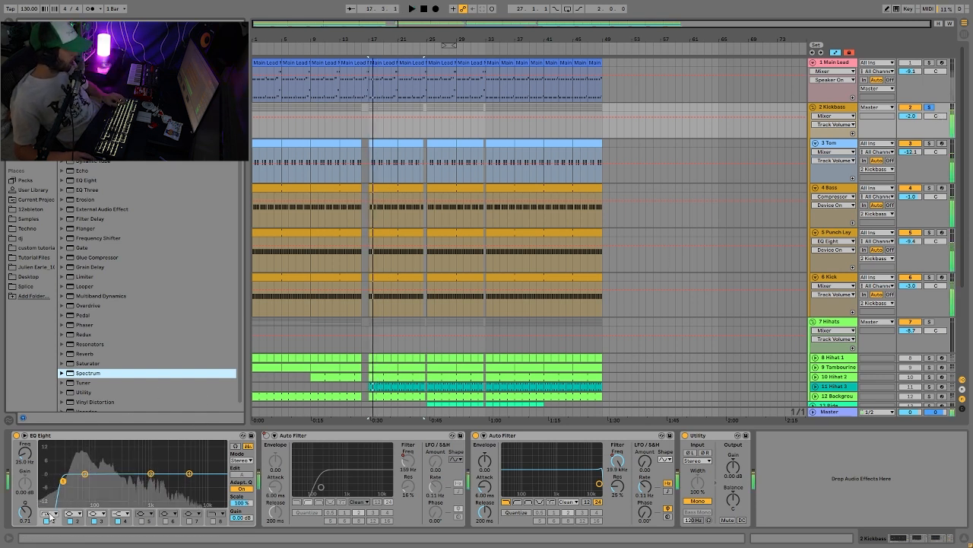
{"action": "left_click", "coordinate": [27, 450]}
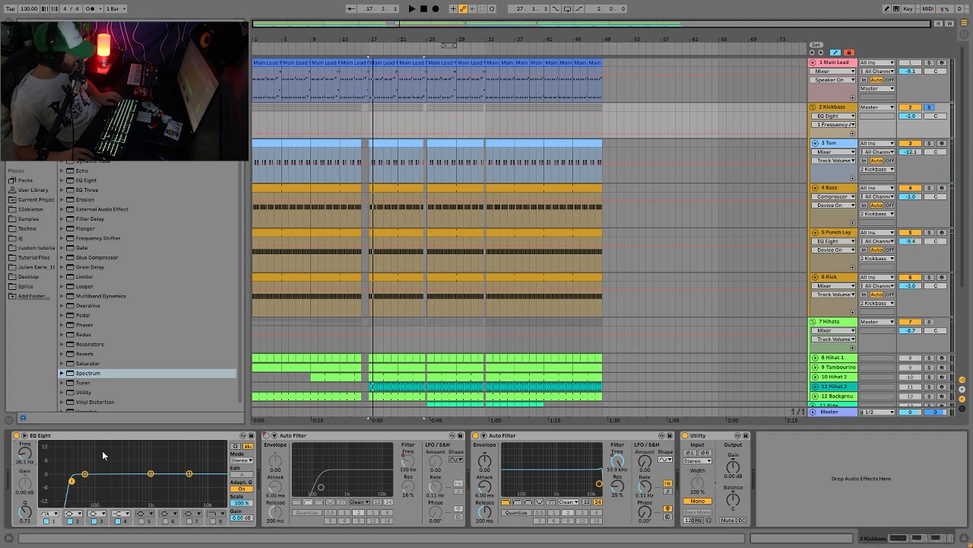
{"action": "key", "text": "space"}
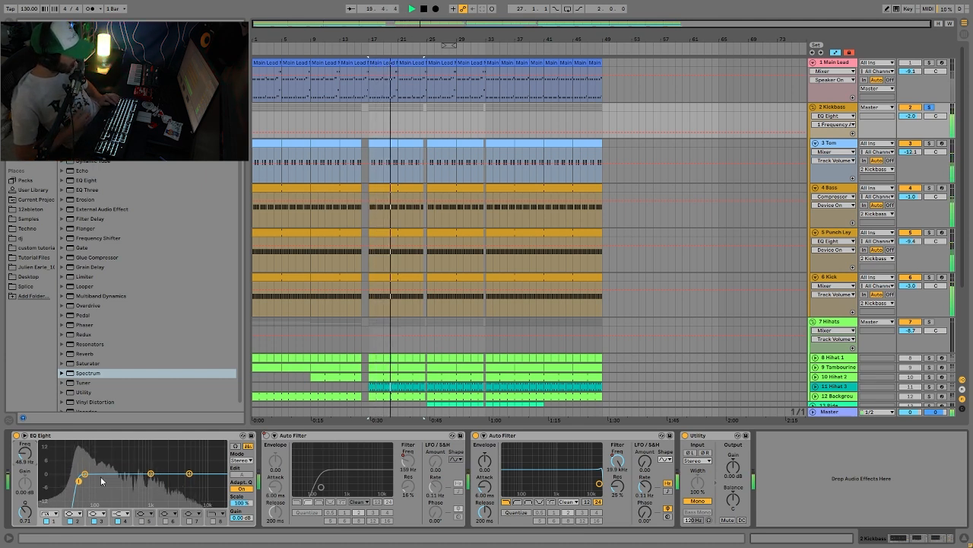
{"action": "key", "text": "space"}
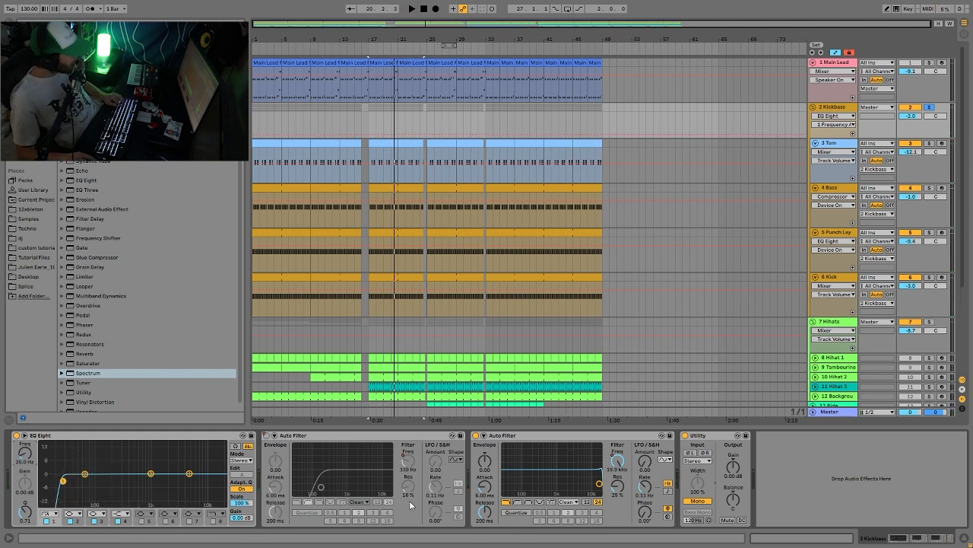
Show the Device On and Frequency automation of the Kickbass group's first Auto Filter and play it from bar 13.
{"action": "right_click", "coordinate": [266, 435]}
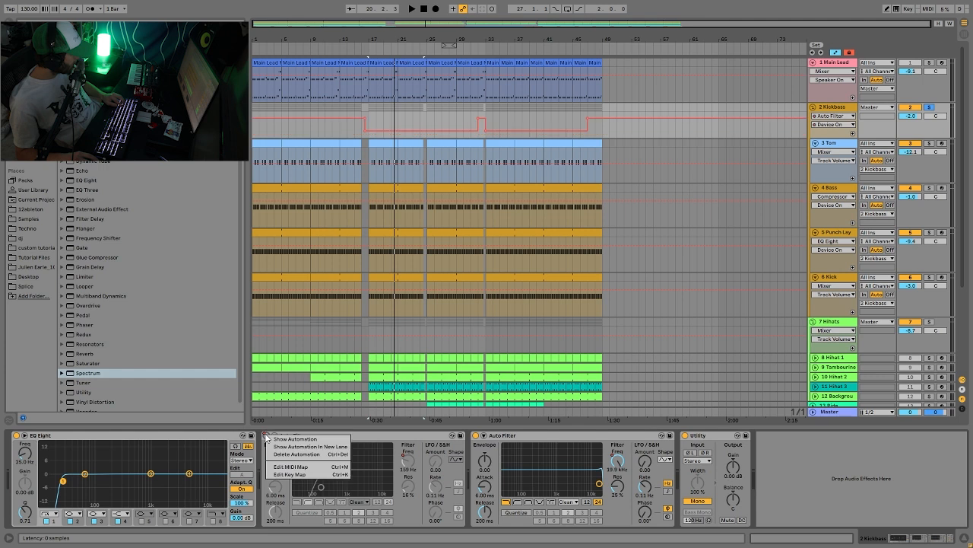
{"action": "left_click", "coordinate": [338, 126]}
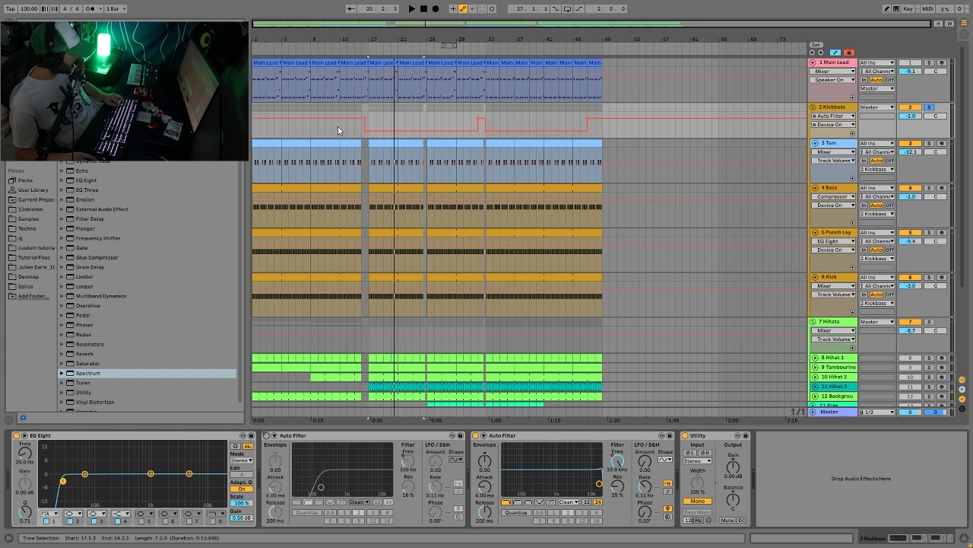
{"action": "key", "text": "space"}
{"action": "left_click", "coordinate": [403, 460]}
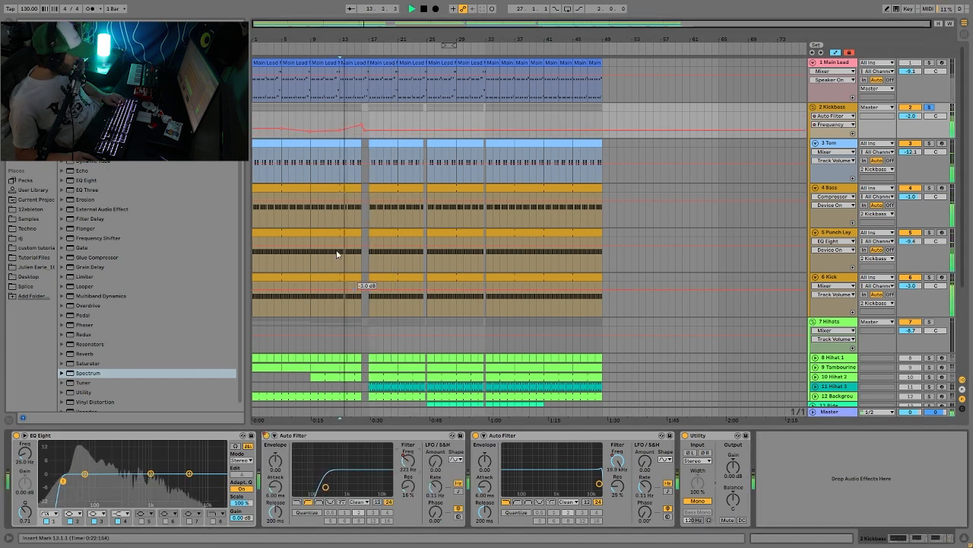
Play the soloed Kickbass group from bar 32.
{"action": "left_click", "coordinate": [479, 112]}
{"action": "key", "text": "space"}
{"action": "key", "text": "space"}
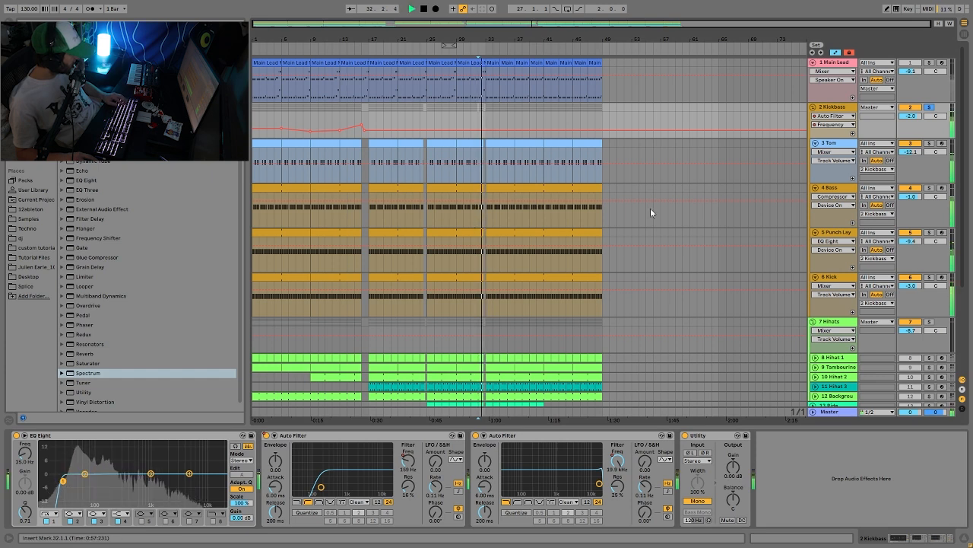
Show the Frequency automation of the Kickbass group's second Auto Filter and play the group from bar 1.
{"action": "left_click", "coordinate": [617, 463]}
{"action": "key", "text": "space"}
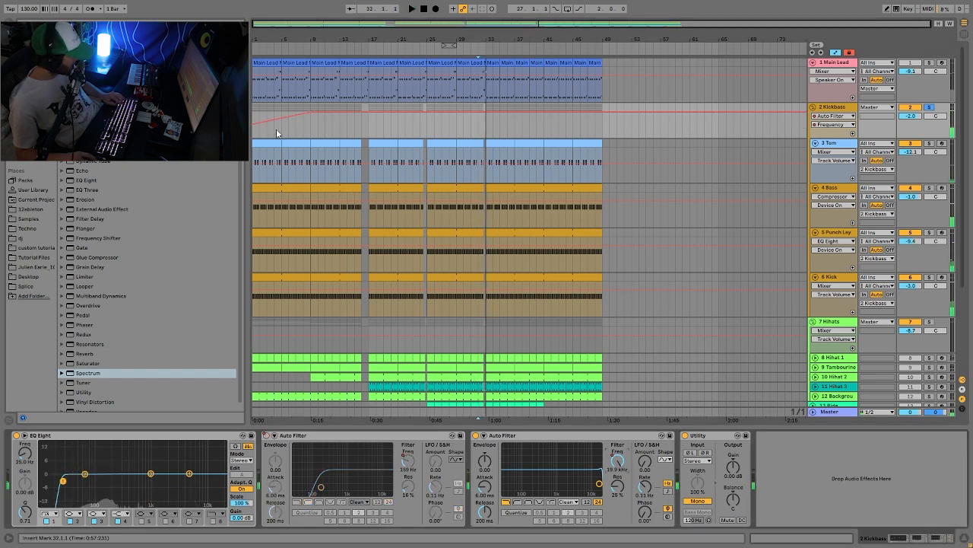
{"action": "left_click", "coordinate": [253, 104]}
{"action": "key", "text": "space"}
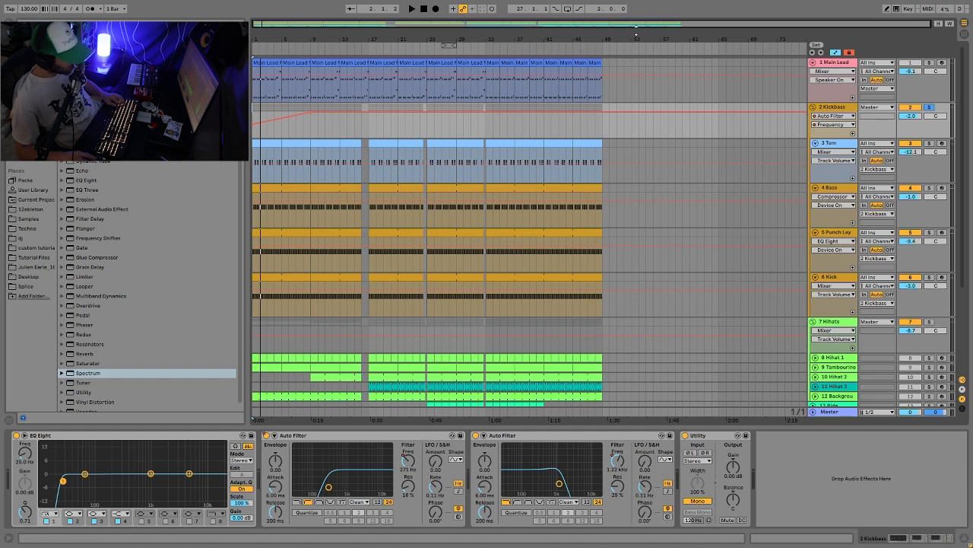
Solo the Hihats group and play it from bar 27.
{"action": "scroll", "coordinate": [713, 156], "scroll_direction": "down", "scroll_amount": 5}
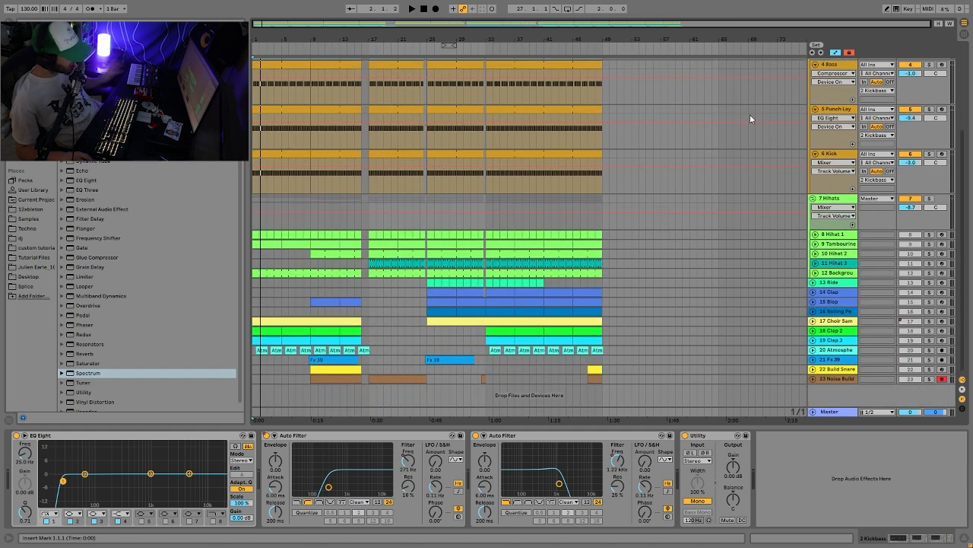
{"action": "key", "text": "Up"}
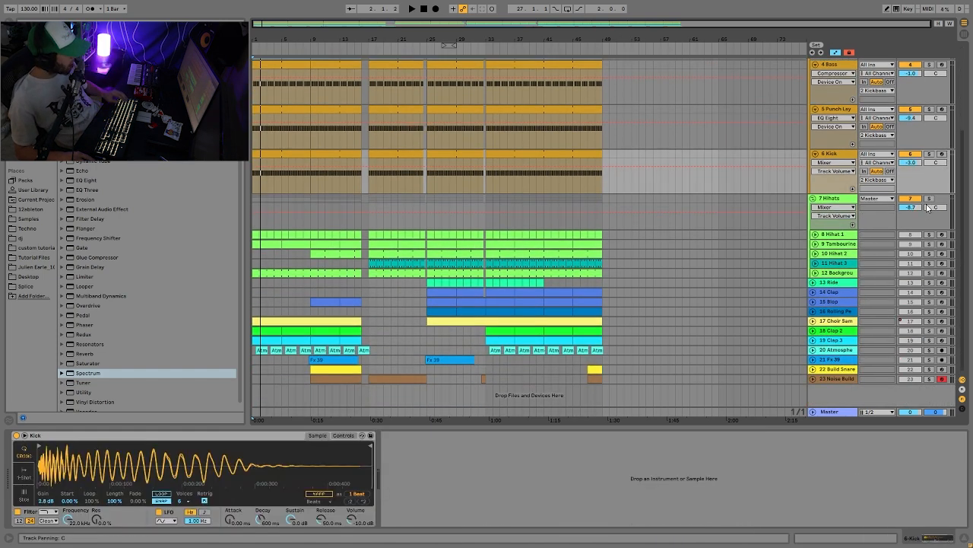
{"action": "left_click", "coordinate": [425, 222]}
{"action": "key", "text": "space"}
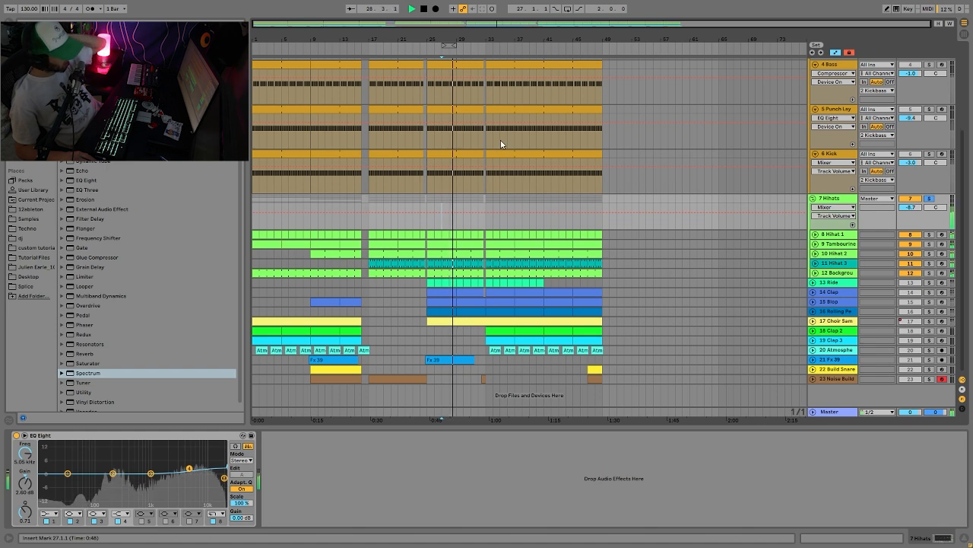
{"action": "key", "text": "space"}
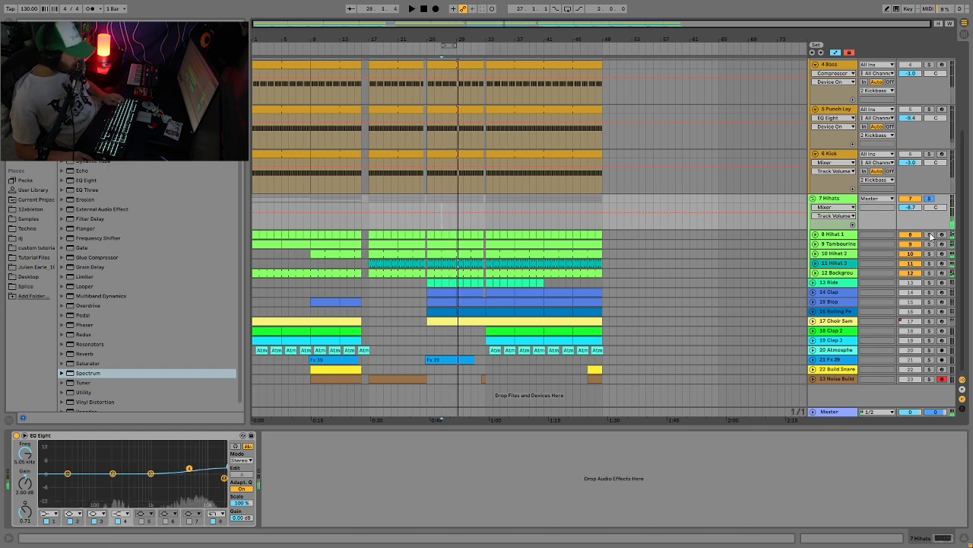
Solo Hihat 1 and play it from bar 27, adding Hihat 2 to the solo with its devices shown.
{"action": "left_click", "coordinate": [931, 235]}
{"action": "key", "text": "space"}
{"action": "left_click", "coordinate": [929, 253], "text": "ctrl"}
{"action": "left_click", "coordinate": [886, 253]}
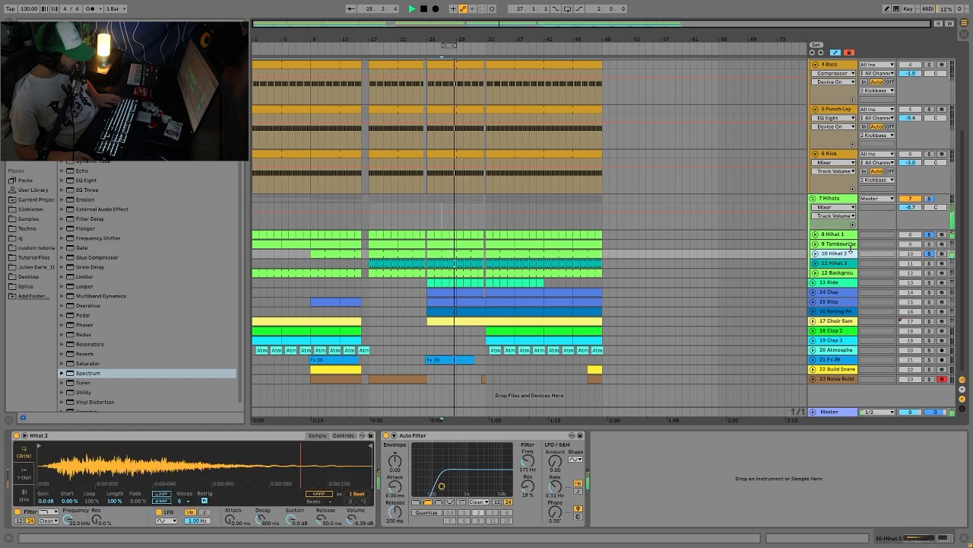
Solo only Hihat 1, show its sample and Auto Pan, and replay from bar 27.
{"action": "left_click", "coordinate": [930, 235]}
{"action": "left_click", "coordinate": [930, 235]}
{"action": "key", "text": "space"}
{"action": "left_click", "coordinate": [837, 234]}
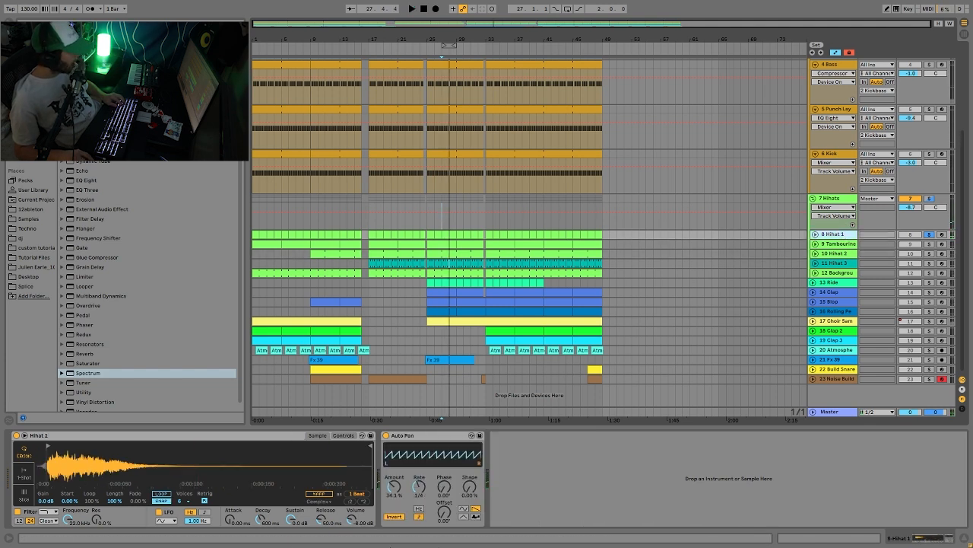
{"action": "key", "text": "space"}
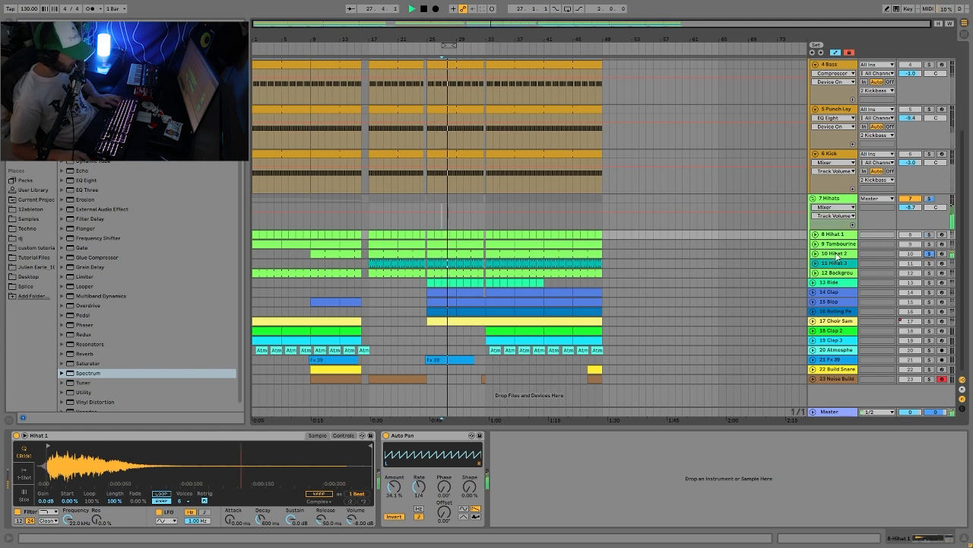
Show Hihat 2's devices while it plays, and listen to Hihat 3 together with it.
{"action": "left_click", "coordinate": [838, 253]}
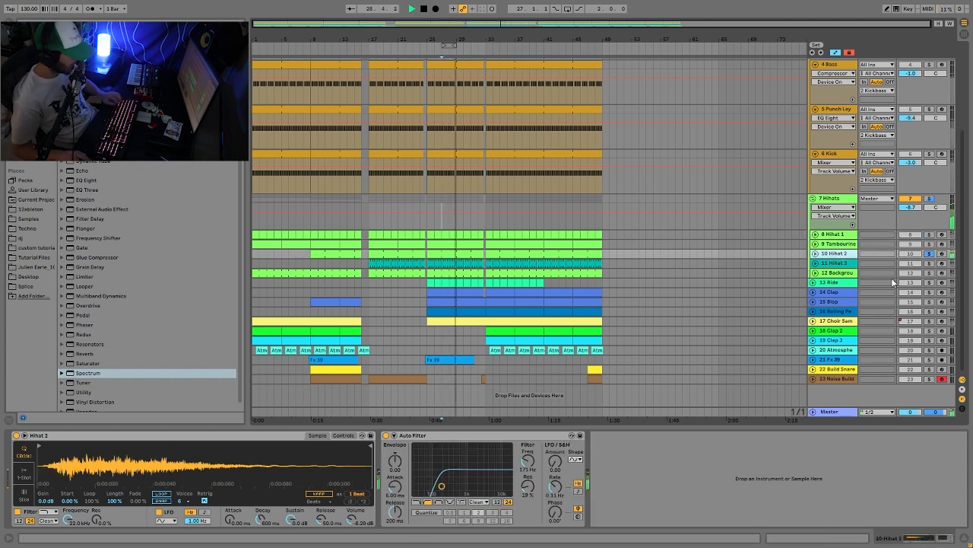
{"action": "left_click", "coordinate": [929, 263]}
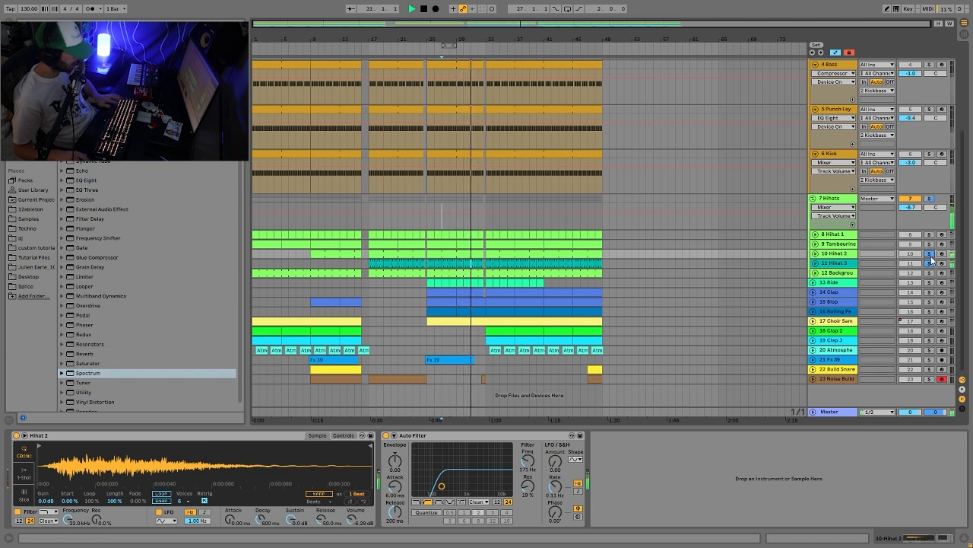
{"action": "left_click", "coordinate": [928, 254], "text": "ctrl"}
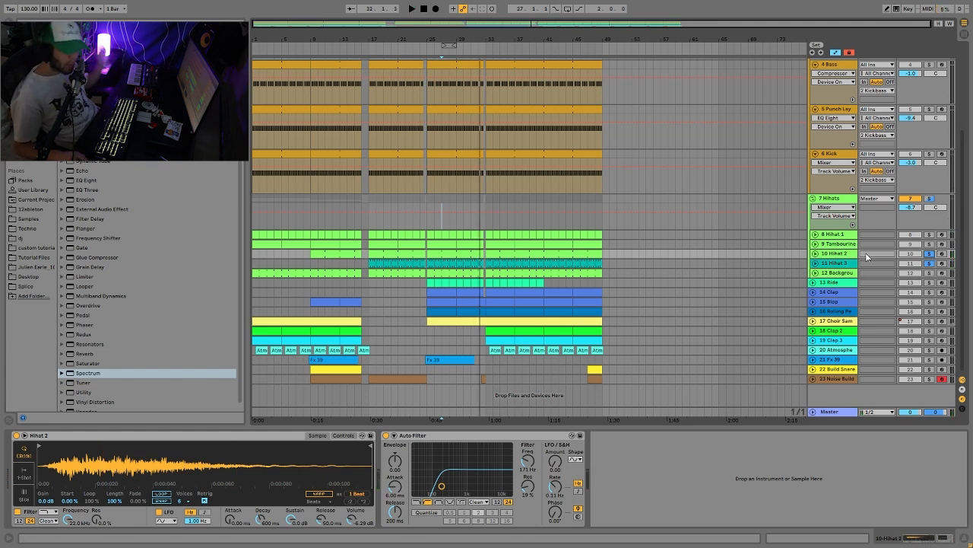
Show Background Ride's sample and two Auto Pans, and play Hihat 1, Tambourine and Background Ride soloed from bar 27.
{"action": "left_click", "coordinate": [844, 273]}
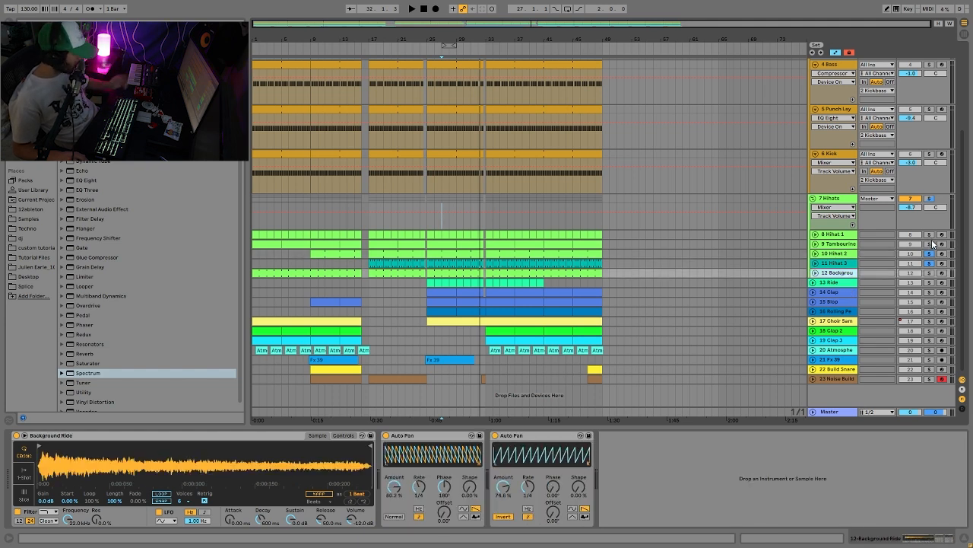
{"action": "key", "text": "space"}
{"action": "left_click", "coordinate": [928, 234]}
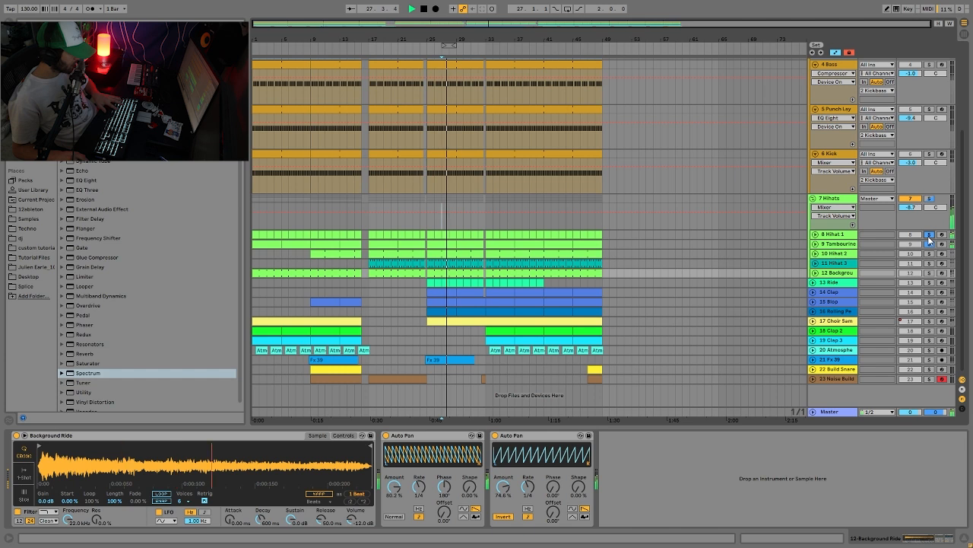
{"action": "left_click", "coordinate": [929, 243]}
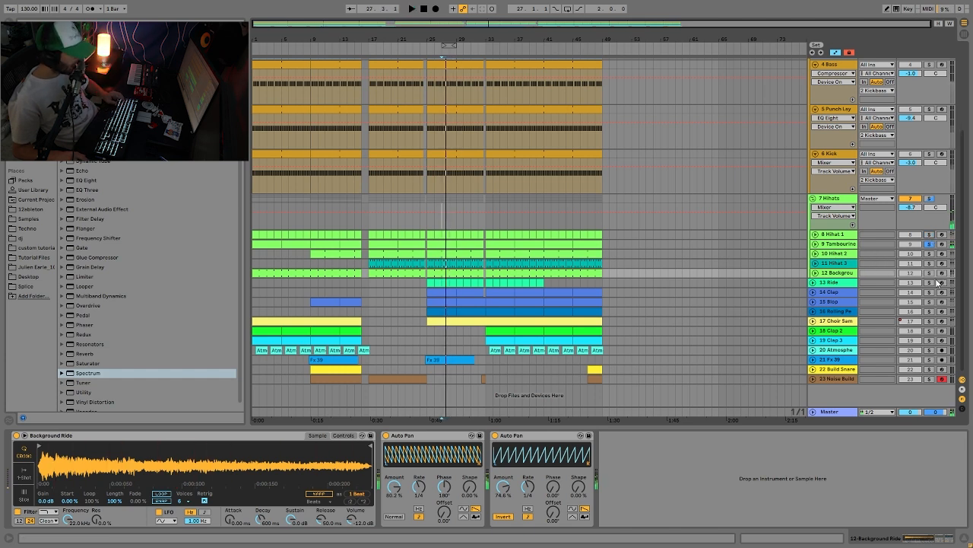
{"action": "key", "text": "space"}
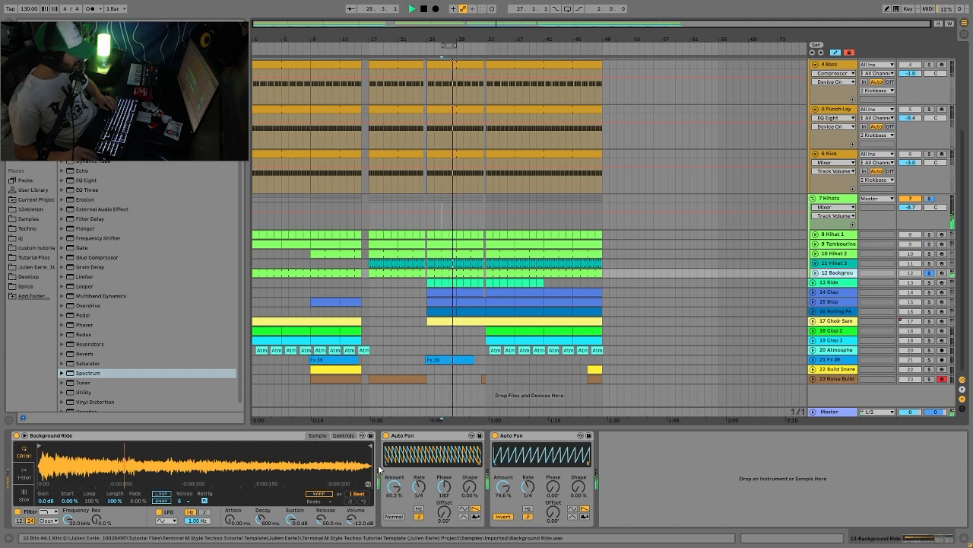
{"action": "key", "text": "space"}
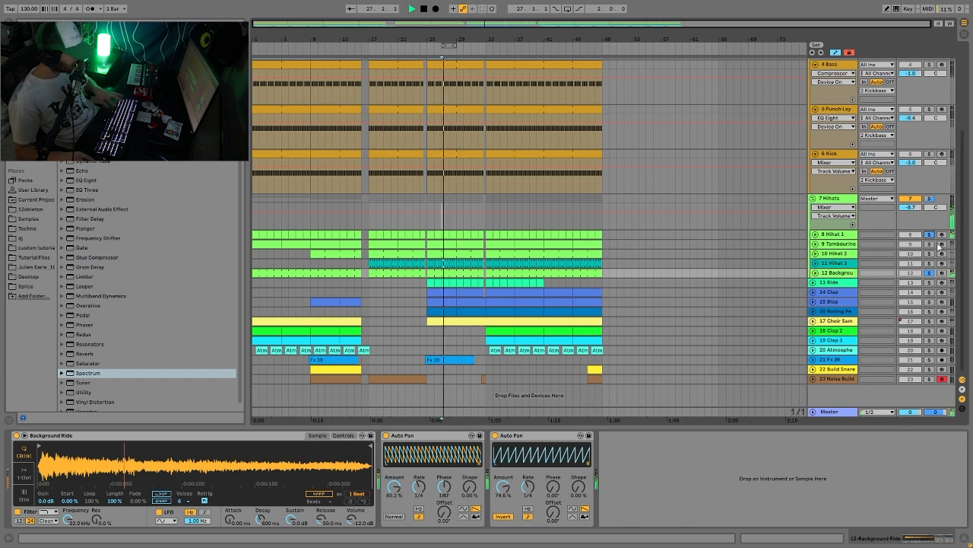
Add Hihat 1 to the Background Ride solo, and replay the whole soloed Hihats group with its EQ Eight shown.
{"action": "left_click", "coordinate": [923, 236]}
{"action": "key", "text": "space"}
{"action": "left_click", "coordinate": [928, 199]}
{"action": "key", "text": "space"}
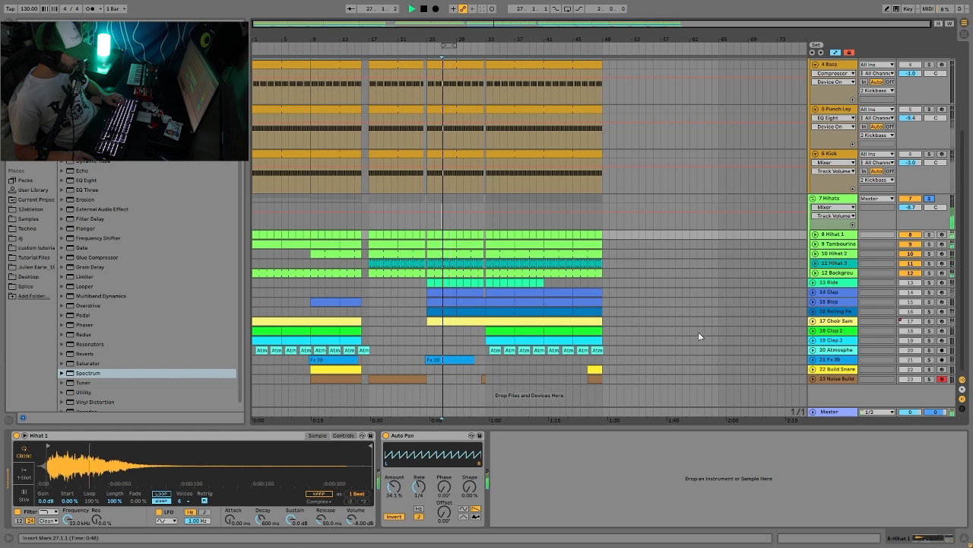
{"action": "left_click", "coordinate": [827, 200]}
{"action": "key", "text": "space"}
Unsolo the Hihats group and play the full track from bar 15.
{"action": "left_click", "coordinate": [928, 199]}
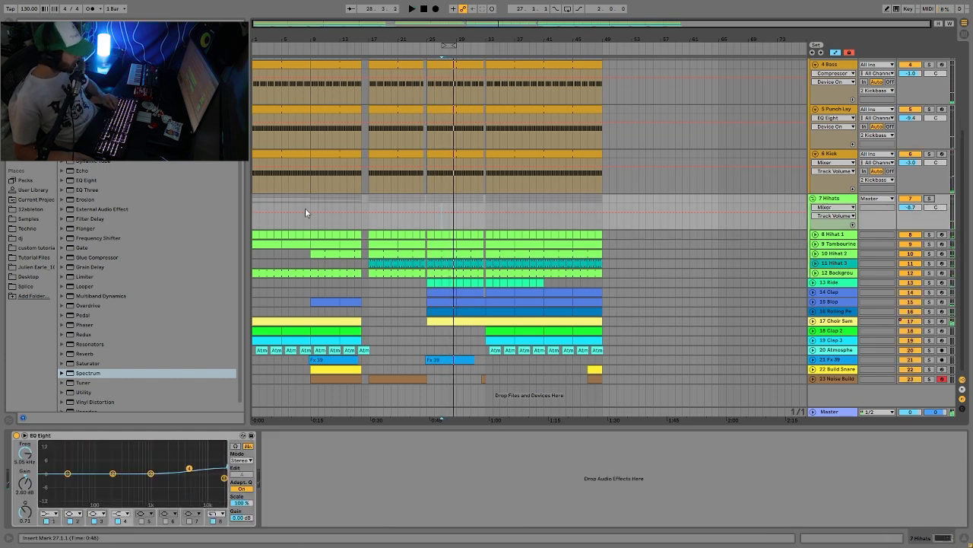
{"action": "left_click", "coordinate": [356, 220]}
{"action": "key", "text": "space"}
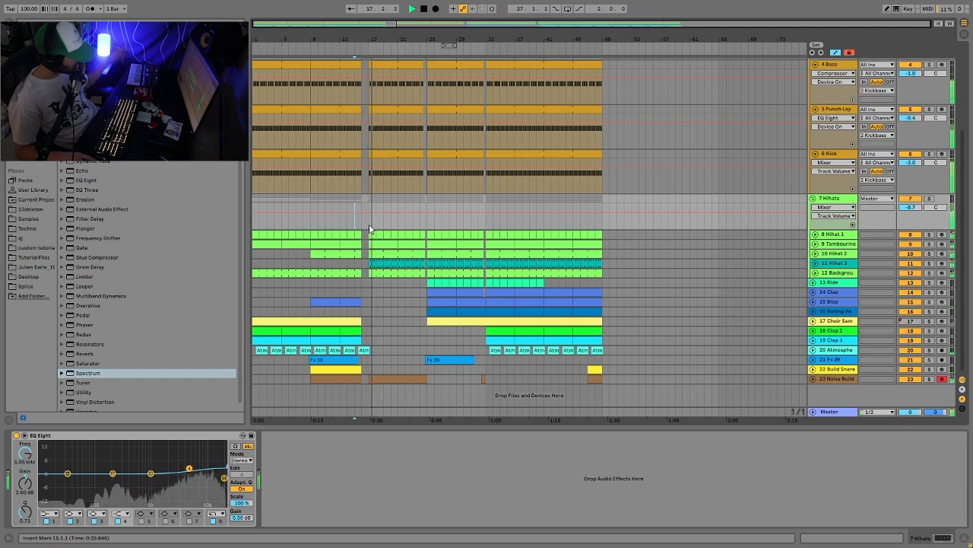
{"action": "key", "text": "space"}
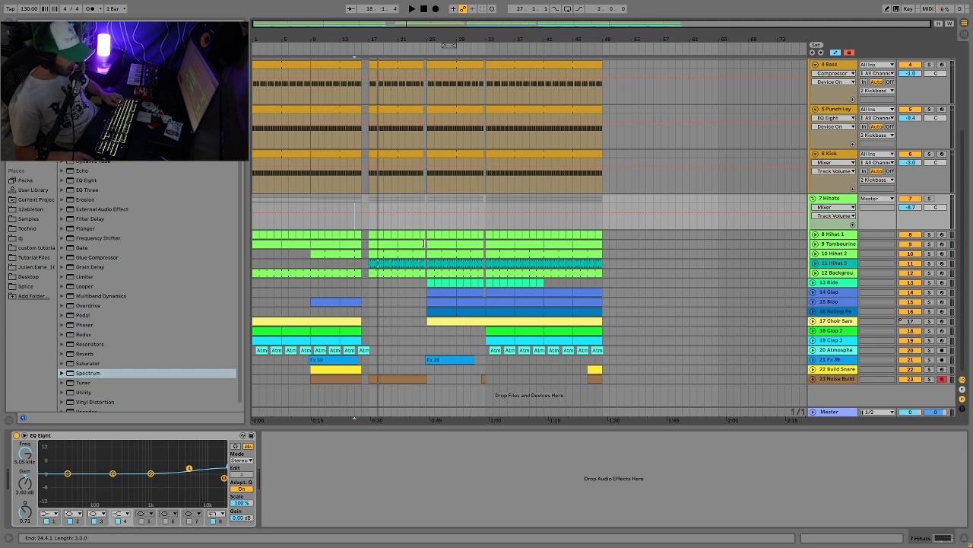
Play from bar 25, solo the Background Ride to check it, and solo the Hihats group again.
{"action": "left_click", "coordinate": [427, 225]}
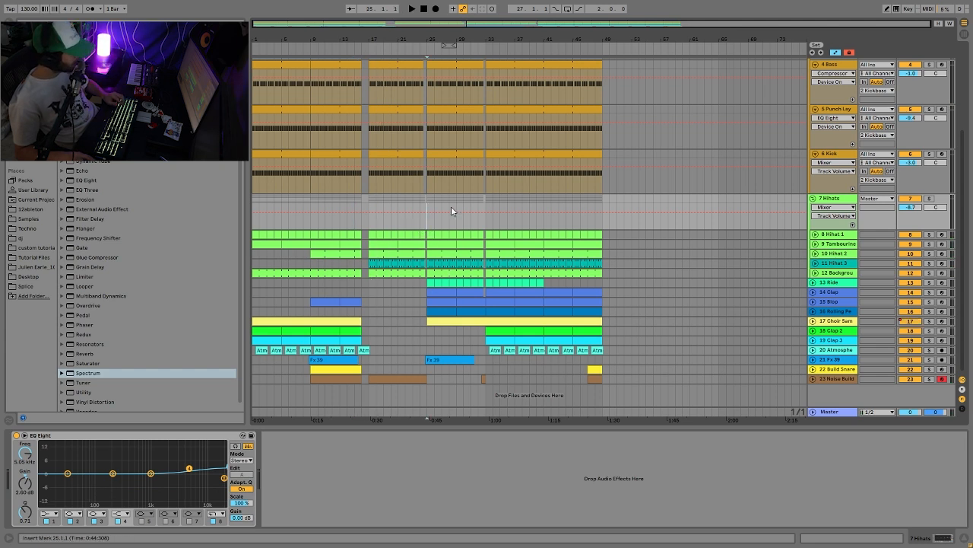
{"action": "key", "text": "space"}
{"action": "left_click", "coordinate": [929, 283]}
{"action": "key", "text": "space"}
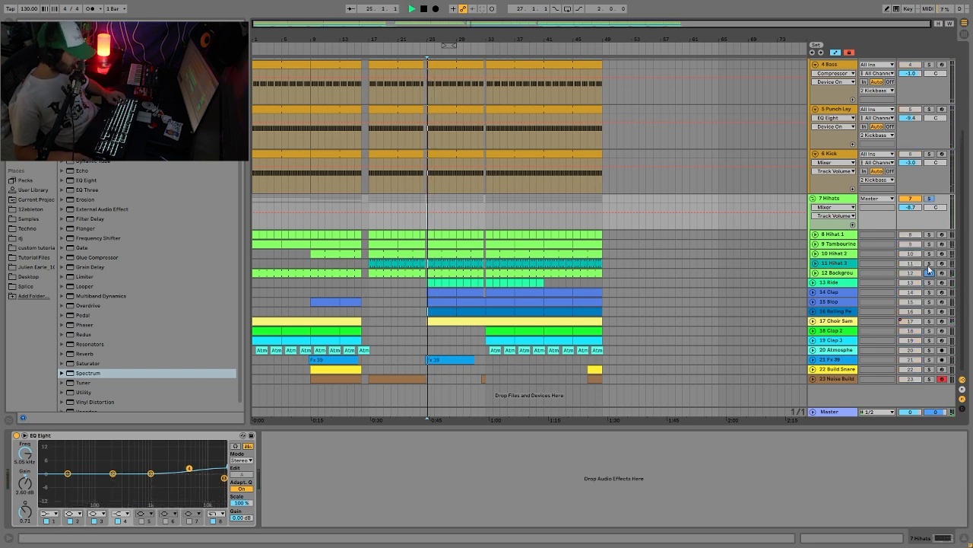
{"action": "left_click", "coordinate": [929, 199]}
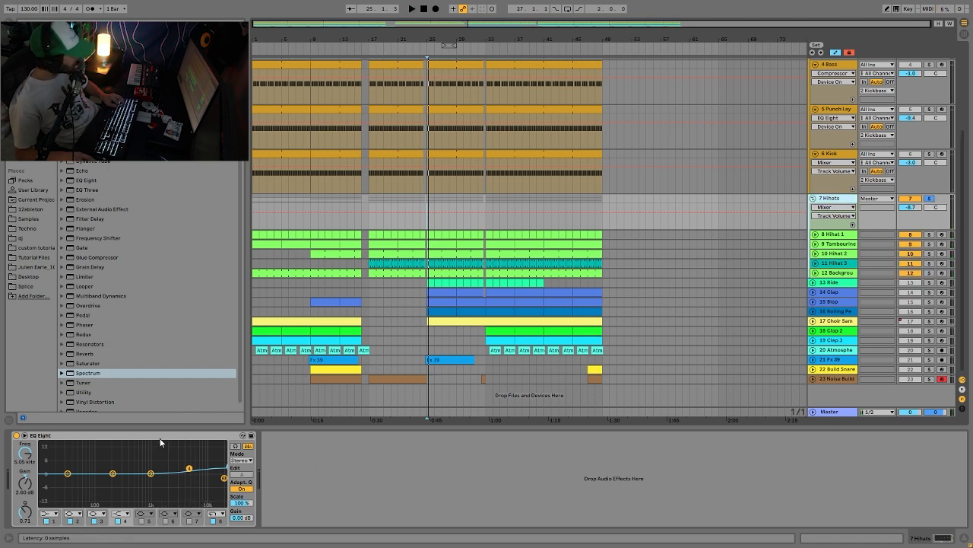
Show the Frequency automation of band 8 in the Hihats group's EQ Eight and play the full track from bar 13.
{"action": "left_click", "coordinate": [223, 479]}
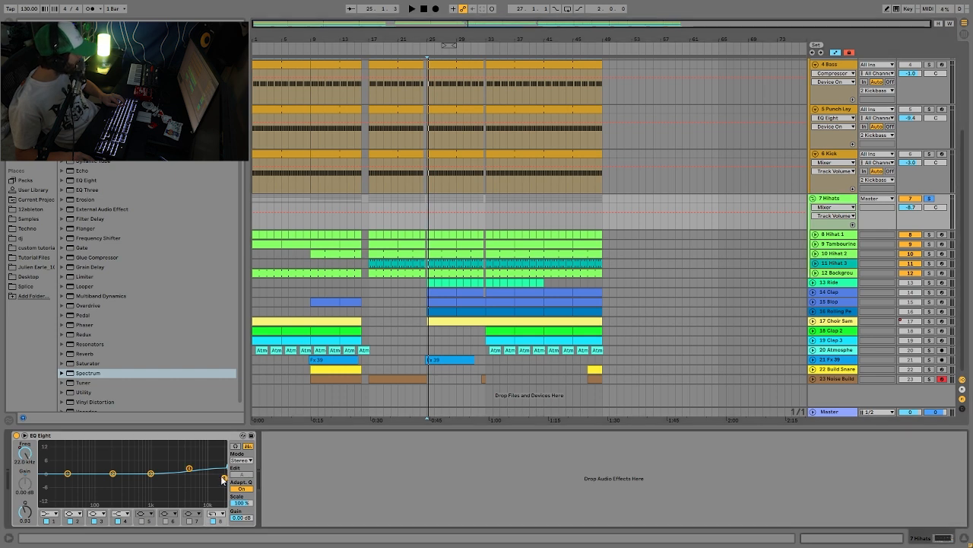
{"action": "left_click", "coordinate": [25, 455]}
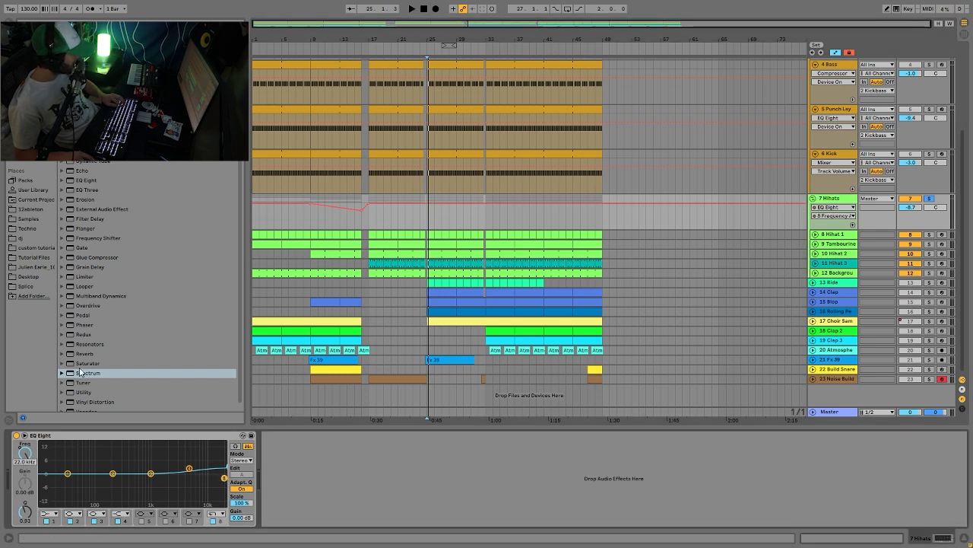
{"action": "left_click", "coordinate": [340, 220]}
{"action": "key", "text": "space"}
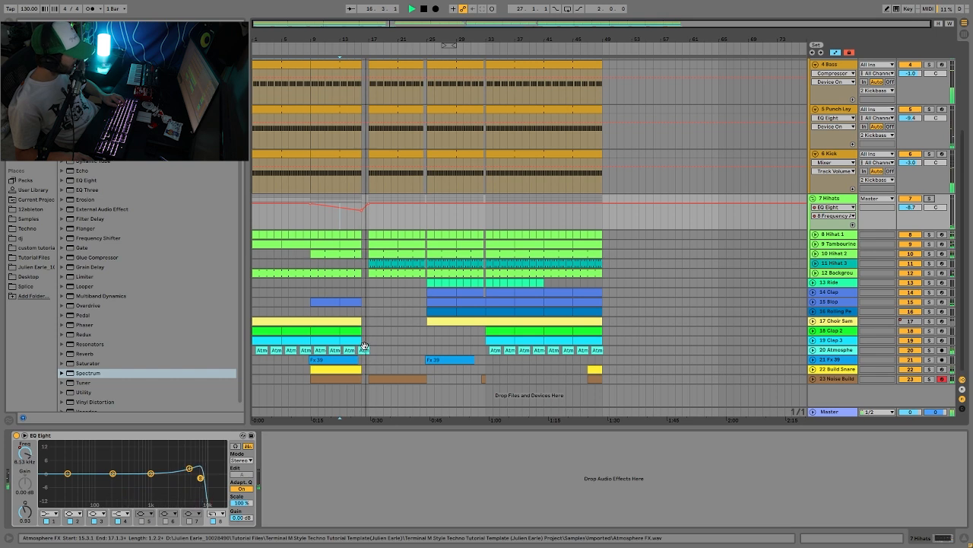
{"action": "key", "text": "space"}
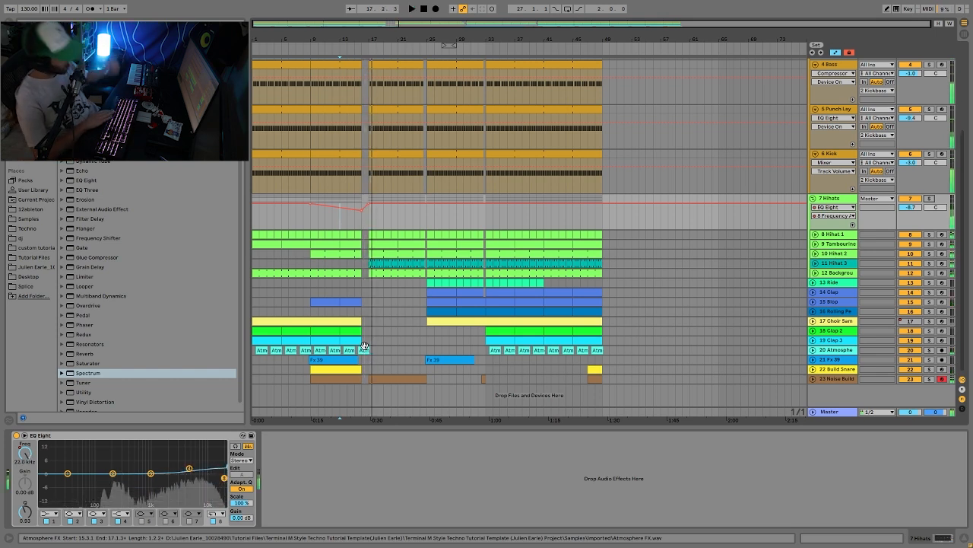
Replay the full track from bar 17 and select bars 14 to 28 in the Hihats group's Frequency automation.
{"action": "left_click", "coordinate": [370, 211]}
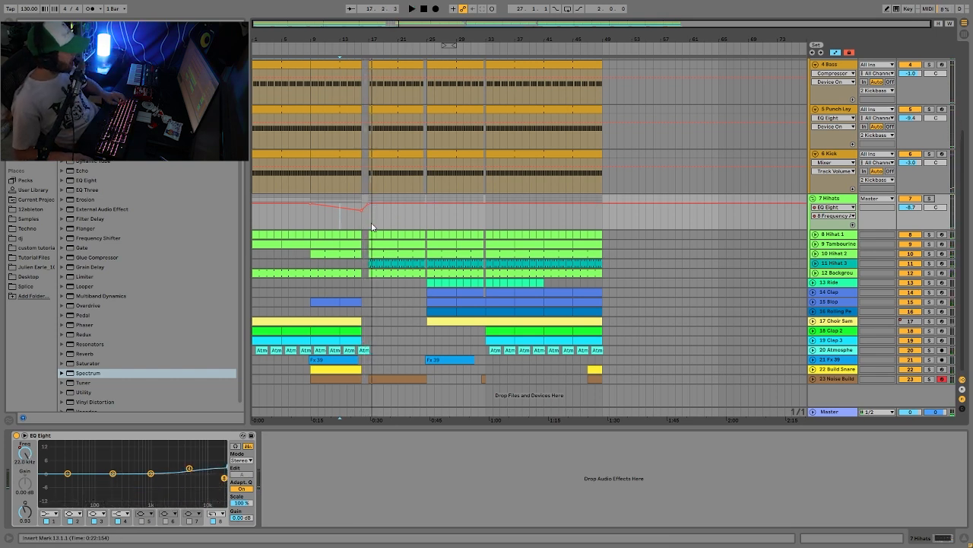
{"action": "key", "text": "space"}
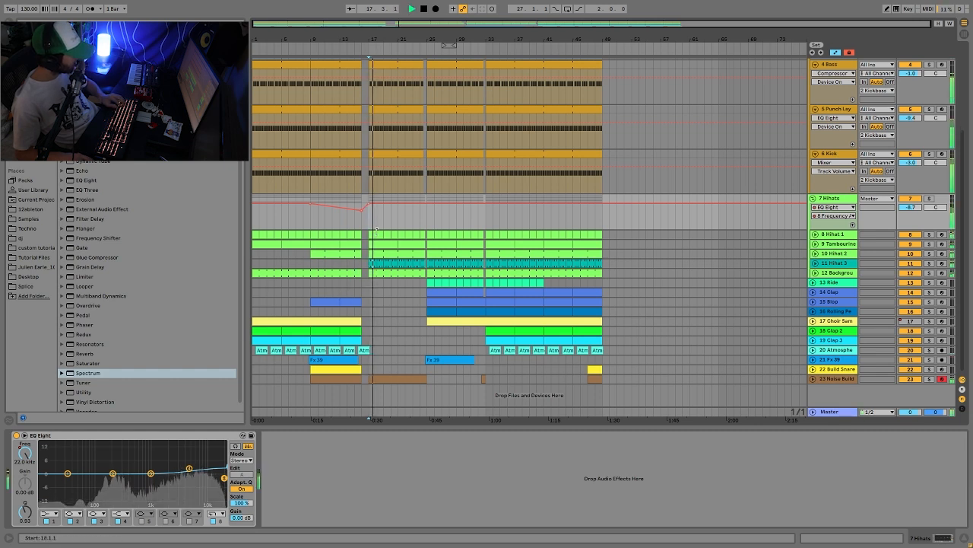
{"action": "key", "text": "space"}
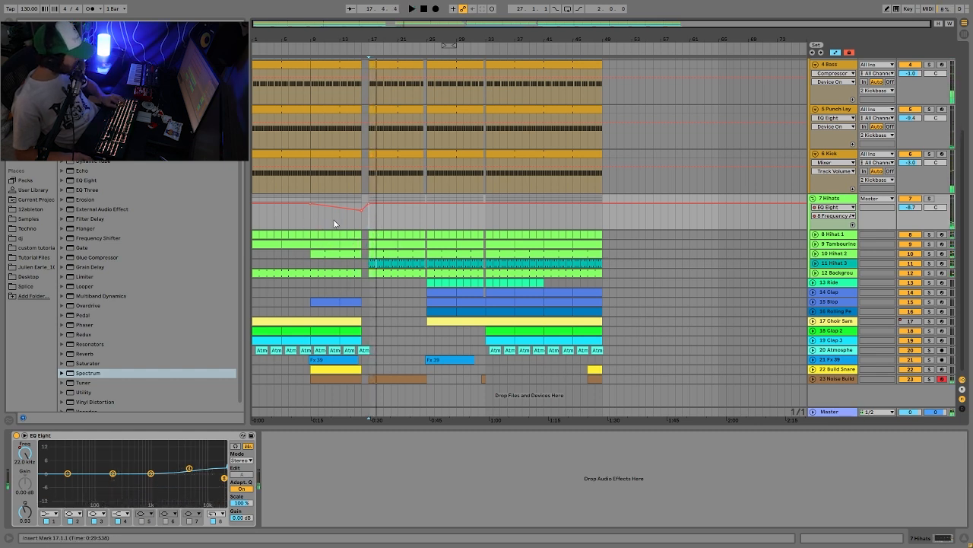
{"action": "left_click_drag", "start_coordinate": [347, 217], "coordinate": [450, 219]}
Unfold the Ride track with its effect chain shown and play the full track from bar 25.
{"action": "left_click", "coordinate": [834, 273]}
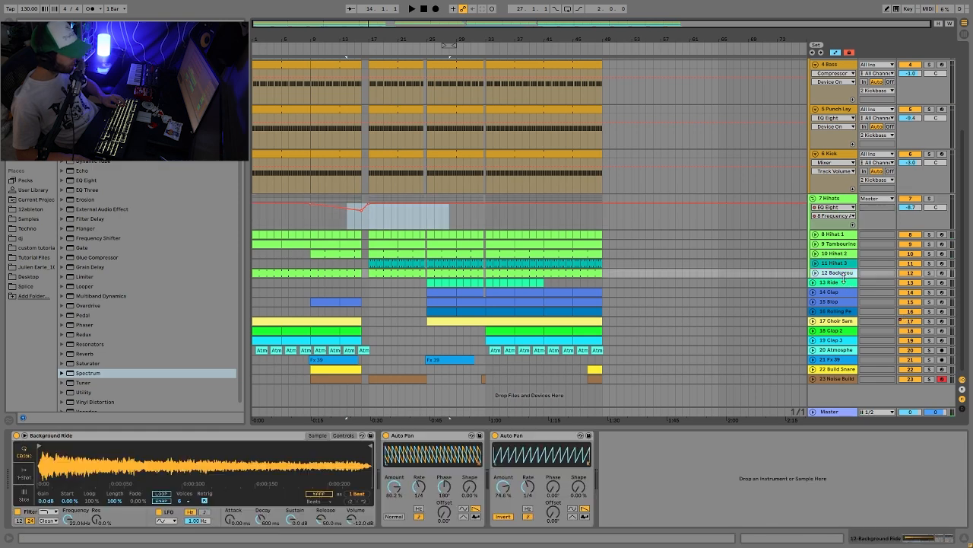
{"action": "left_click", "coordinate": [829, 284]}
{"action": "left_click", "coordinate": [814, 282]}
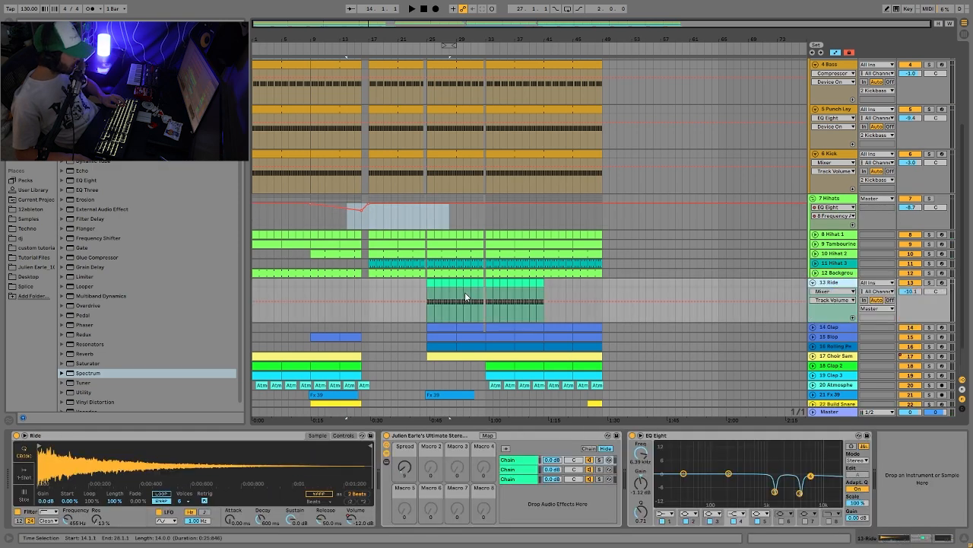
{"action": "left_click", "coordinate": [430, 283]}
{"action": "key", "text": "space"}
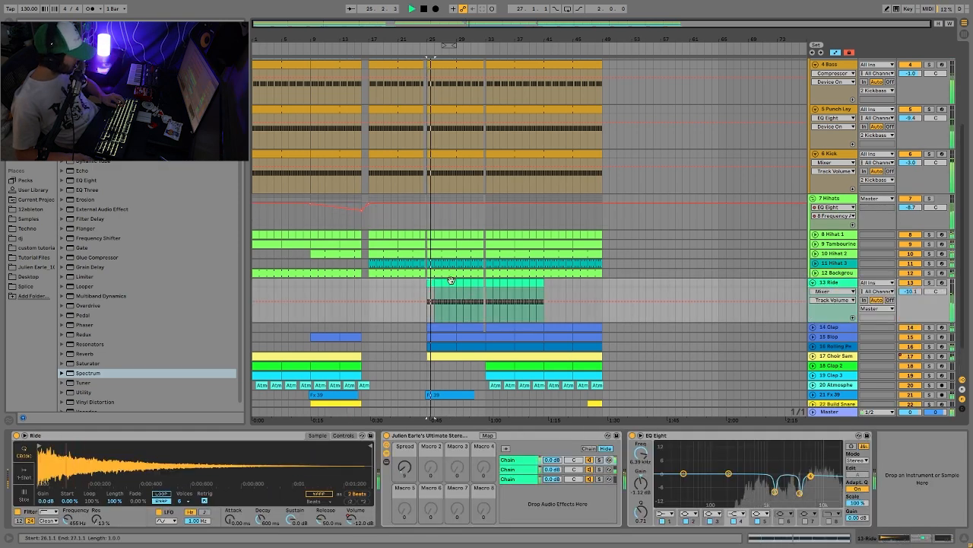
Solo the Ride track to hear it alone and stop playback.
{"action": "scroll", "coordinate": [791, 288], "scroll_direction": "down", "scroll_amount": 1}
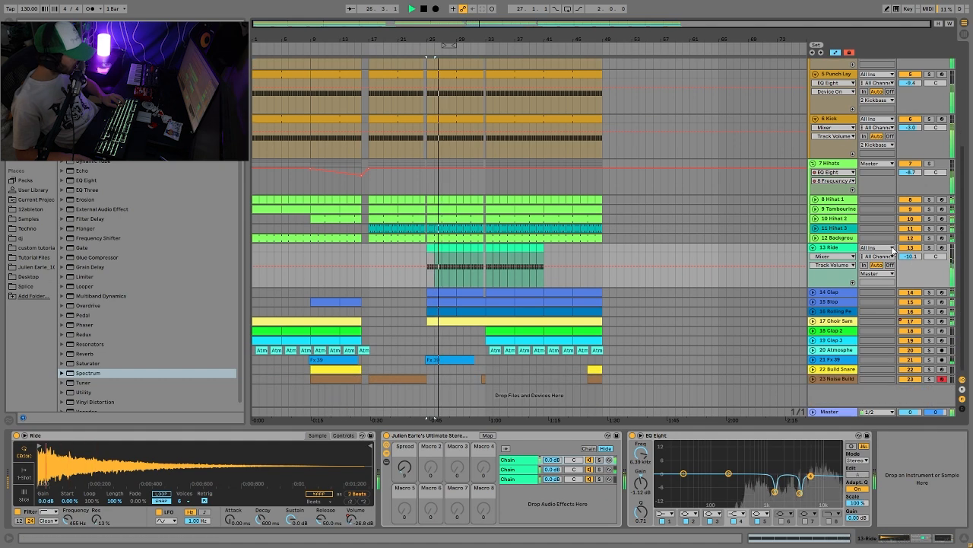
{"action": "left_click", "coordinate": [832, 249]}
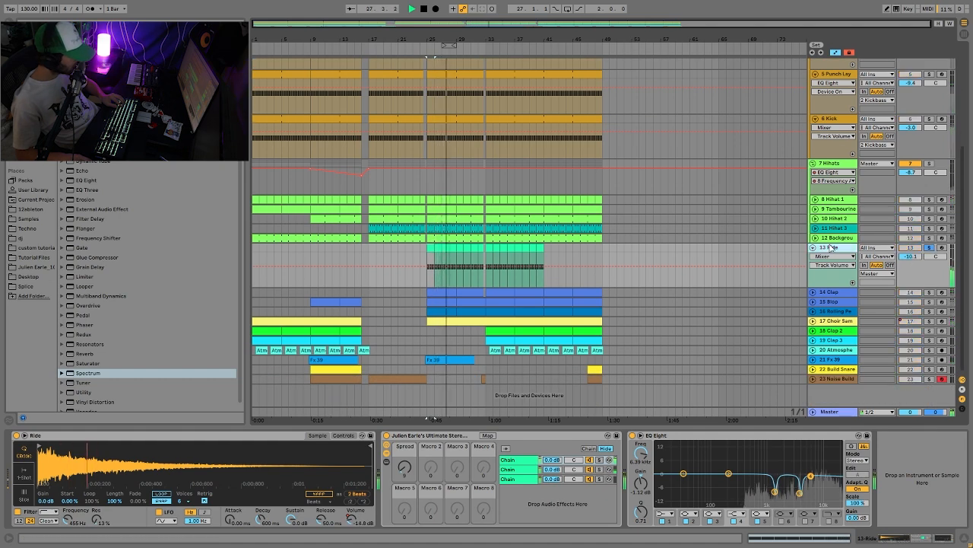
{"action": "key", "text": "space"}
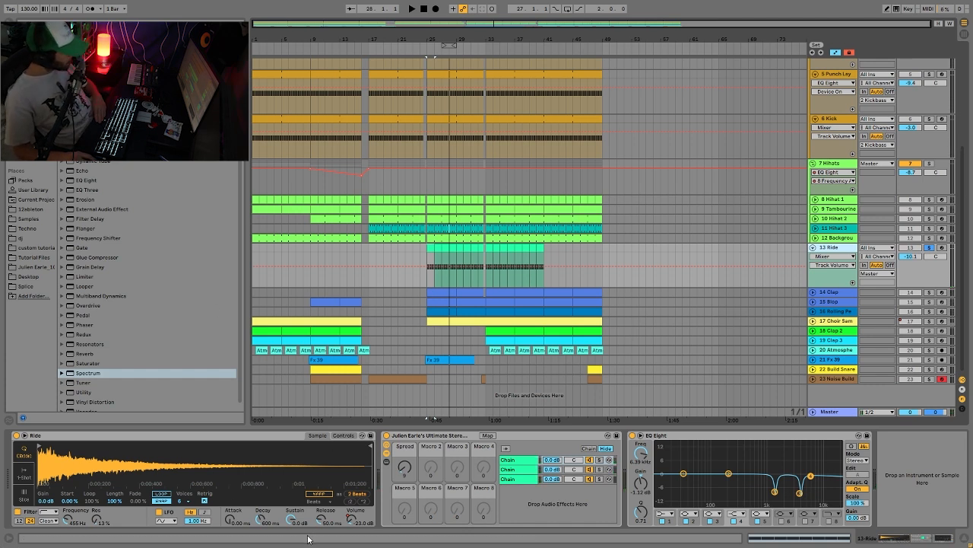
Show the Volume automation of the Ride's sampler around bar 25 and check the notes of its first clip.
{"action": "right_click", "coordinate": [355, 516]}
{"action": "left_click", "coordinate": [386, 457]}
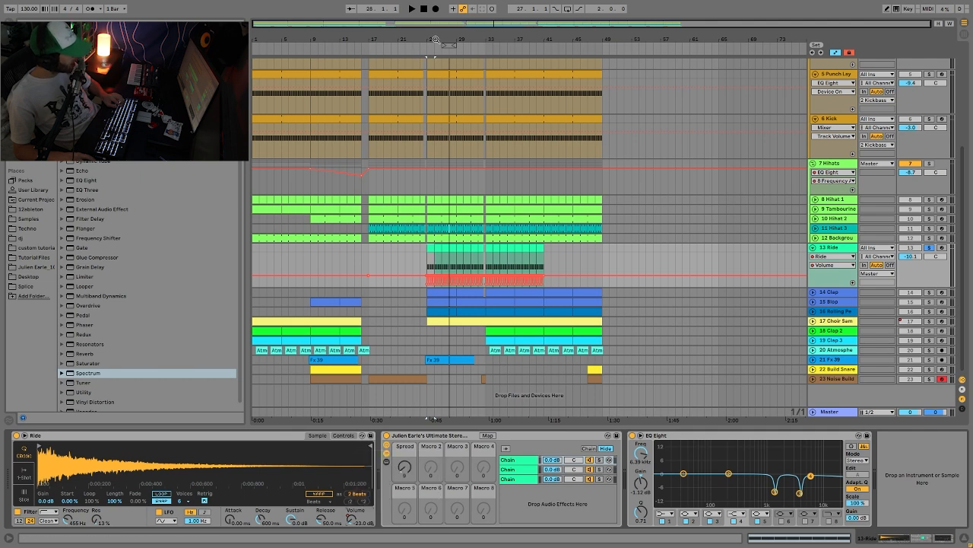
{"action": "left_click_drag", "start_coordinate": [427, 40], "coordinate": [532, 175]}
{"action": "double_click", "coordinate": [564, 260]}
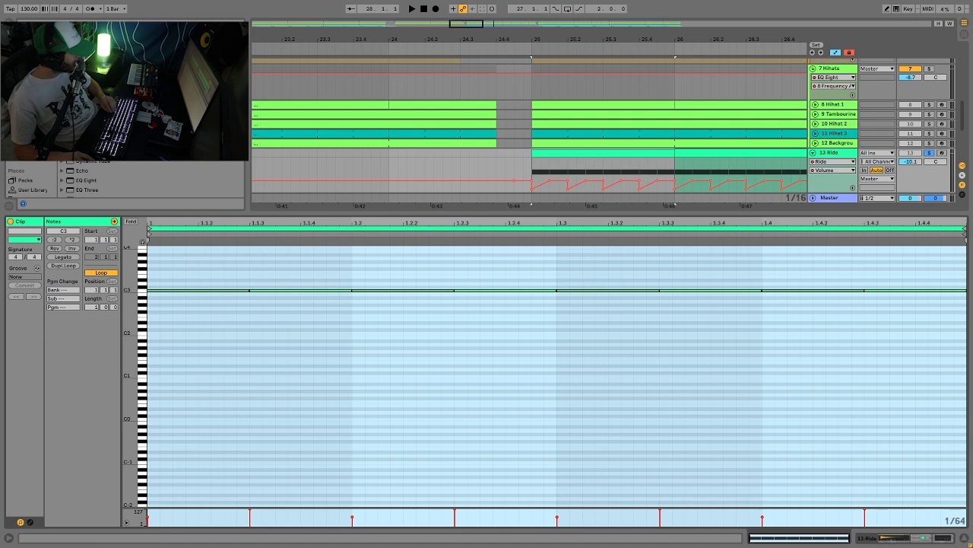
{"action": "double_click", "coordinate": [828, 154]}
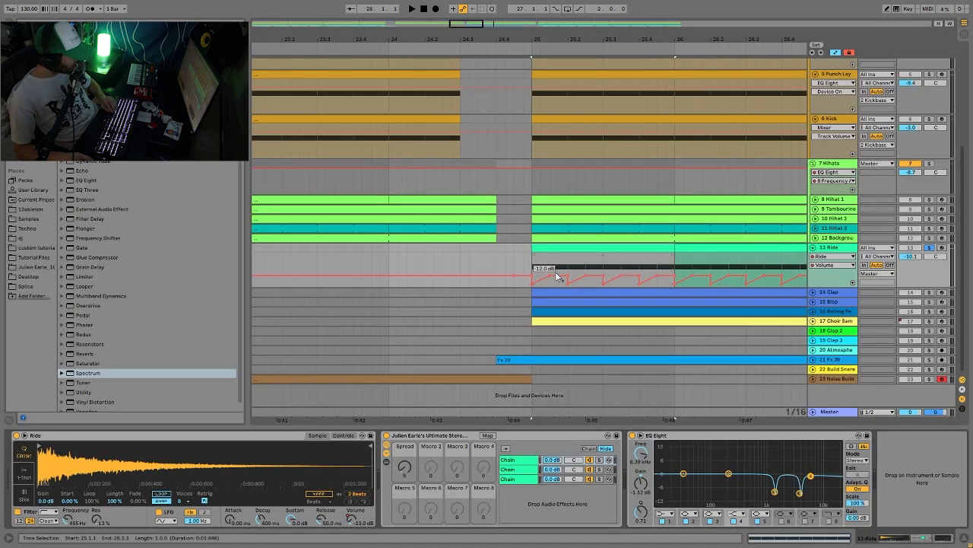
Solo the Kick together with the Ride and play both from bar 25.
{"action": "key", "text": "space"}
{"action": "scroll", "coordinate": [761, 274], "scroll_direction": "up", "scroll_amount": 5}
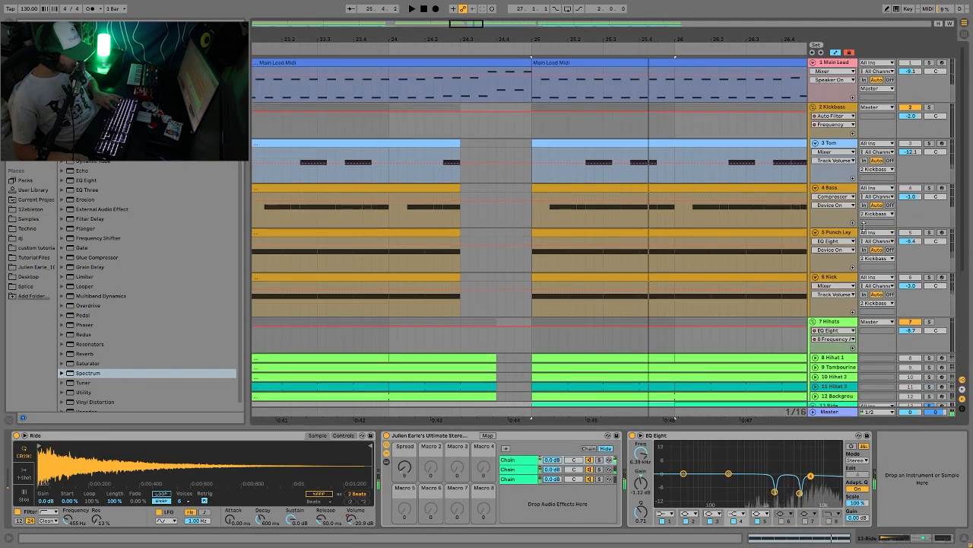
{"action": "scroll", "coordinate": [921, 282], "scroll_direction": "down", "scroll_amount": 5}
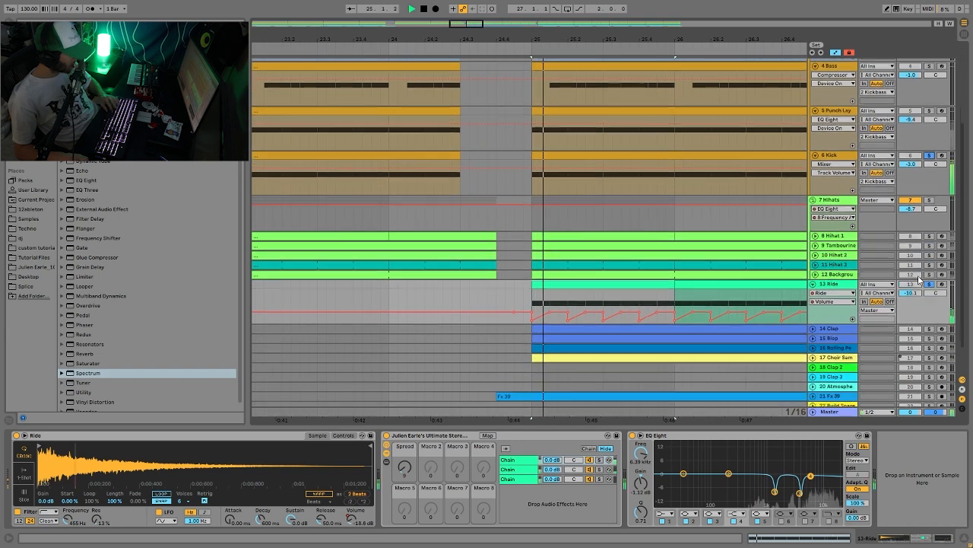
{"action": "scroll", "coordinate": [723, 261], "scroll_direction": "down", "scroll_amount": 5}
{"action": "key", "text": "space"}
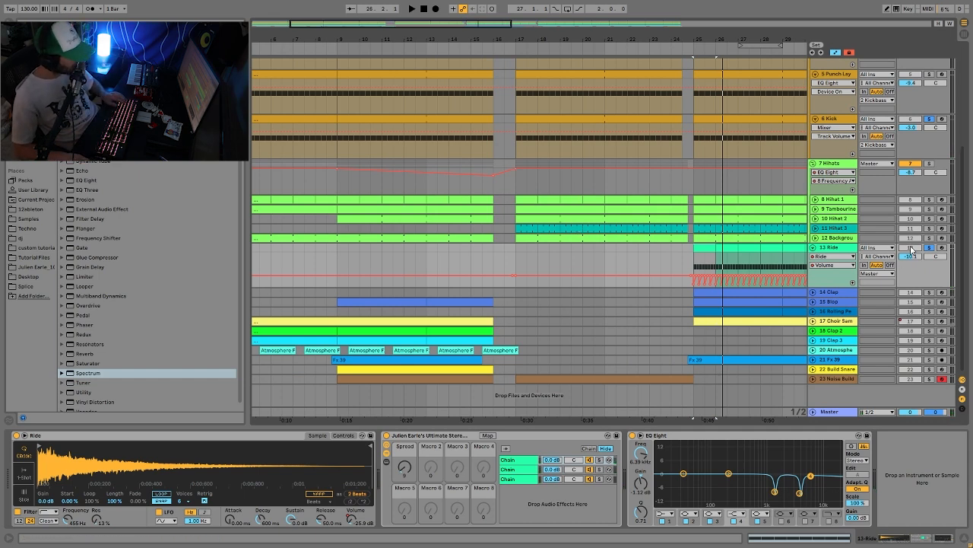
Remove the Kick from the solo and replay the Ride alone from bar 25.
{"action": "key", "text": "space"}
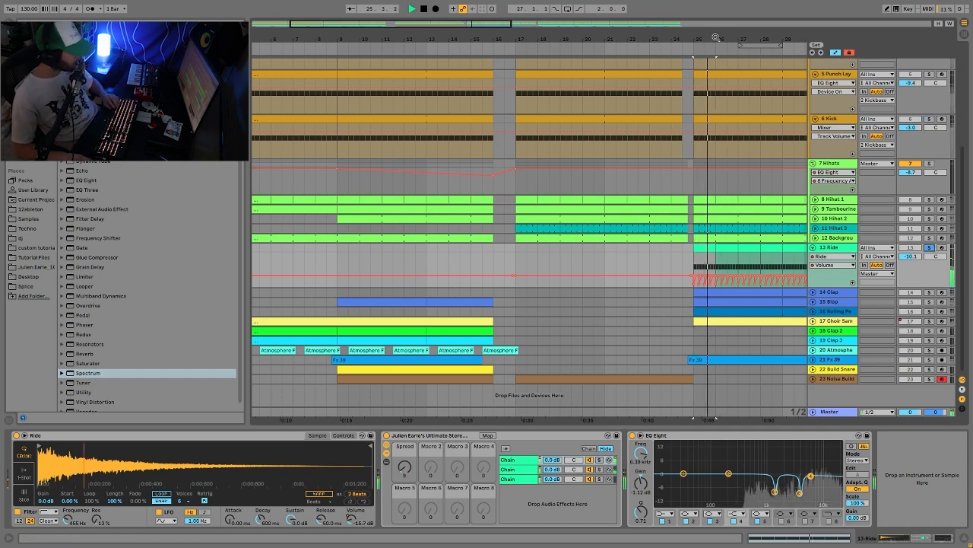
{"action": "key", "text": "minus"}
{"action": "key", "text": "minus"}
{"action": "key", "text": "space"}
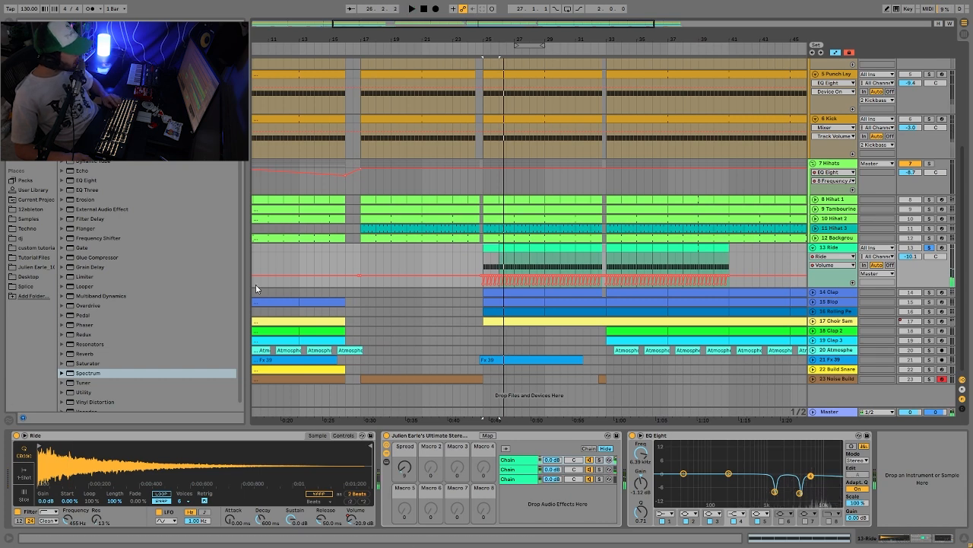
Hide the chain list of the Ride's stereo effect rack and replay the Ride from bar 25.
{"action": "key", "text": "space"}
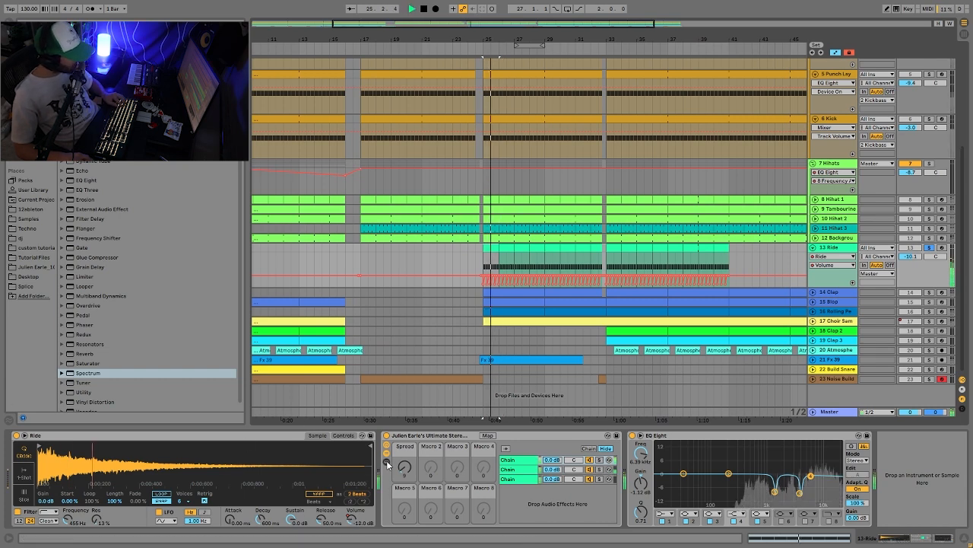
{"action": "left_click", "coordinate": [386, 453]}
{"action": "key", "text": "space"}
{"action": "key", "text": "space"}
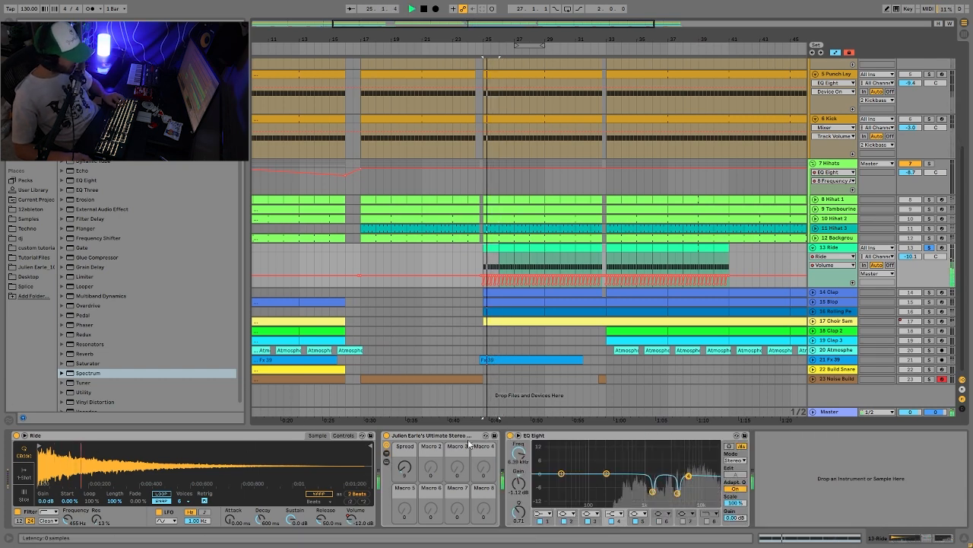
{"action": "key", "text": "space"}
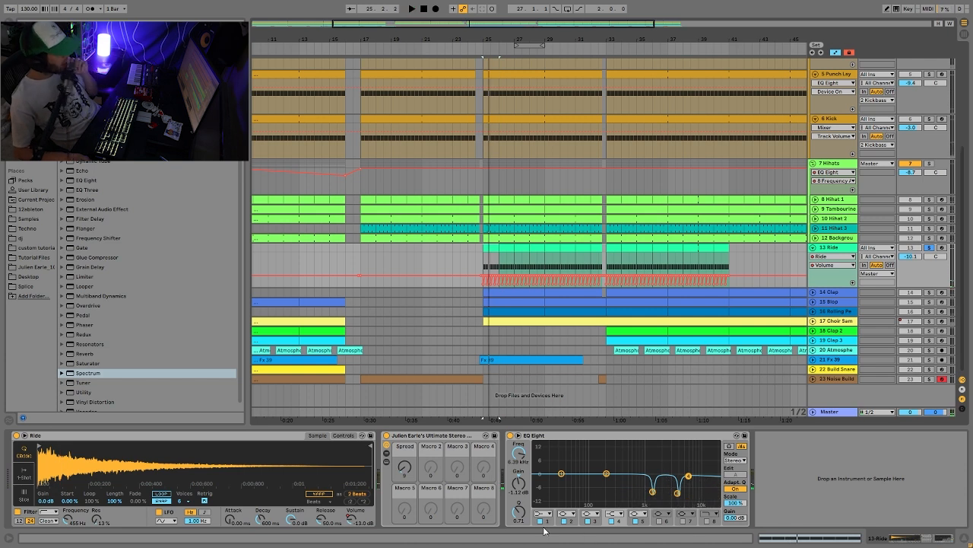
Compare the soloed Ride with its EQ Eight bypassed and re-enabled during playback from bar 25.
{"action": "key", "text": "space"}
{"action": "left_click", "coordinate": [509, 435]}
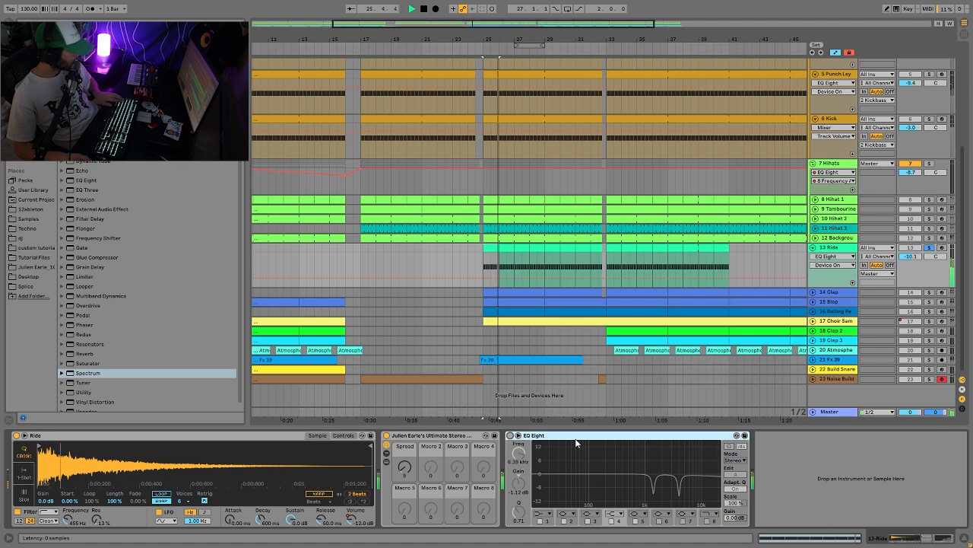
{"action": "left_click", "coordinate": [510, 435]}
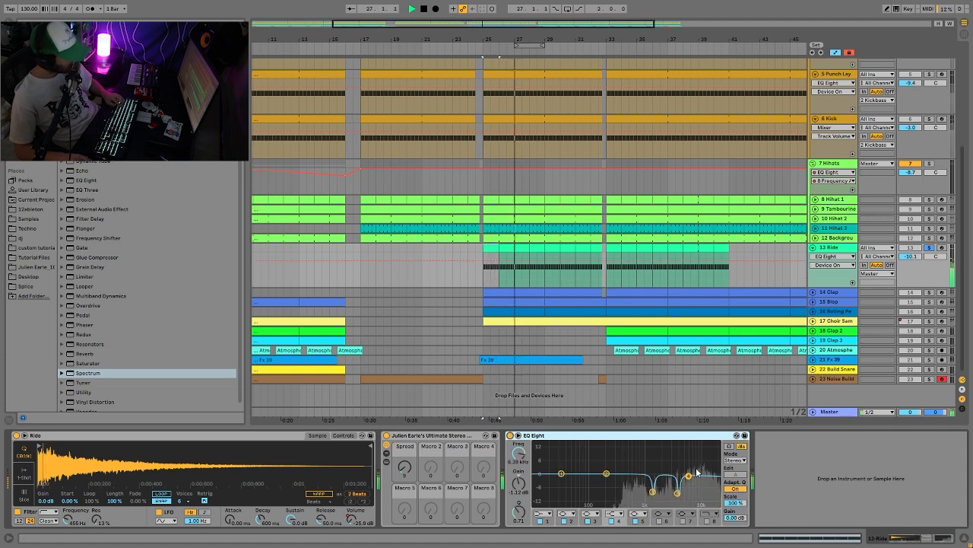
{"action": "key", "text": "space"}
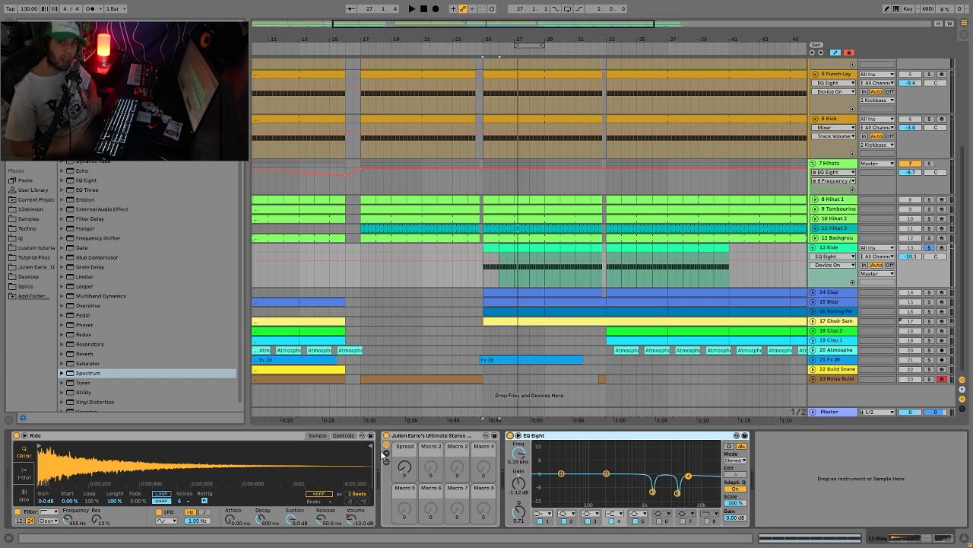
{"action": "key", "text": "space"}
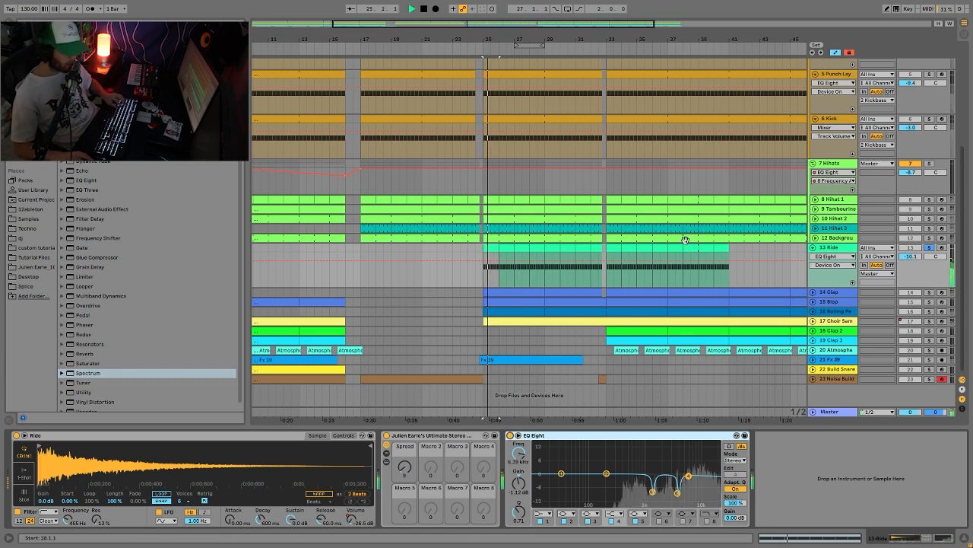
{"action": "key", "text": "space"}
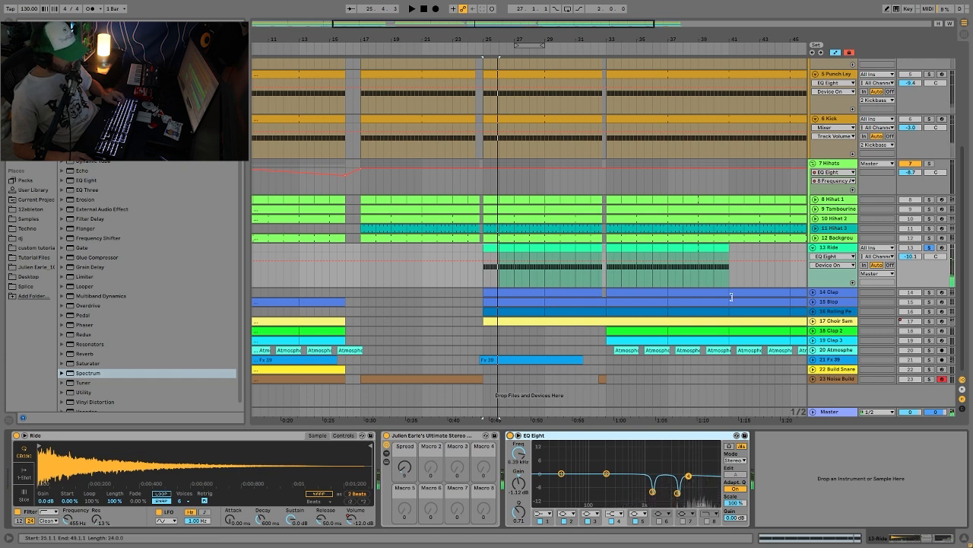
{"action": "key", "text": "space"}
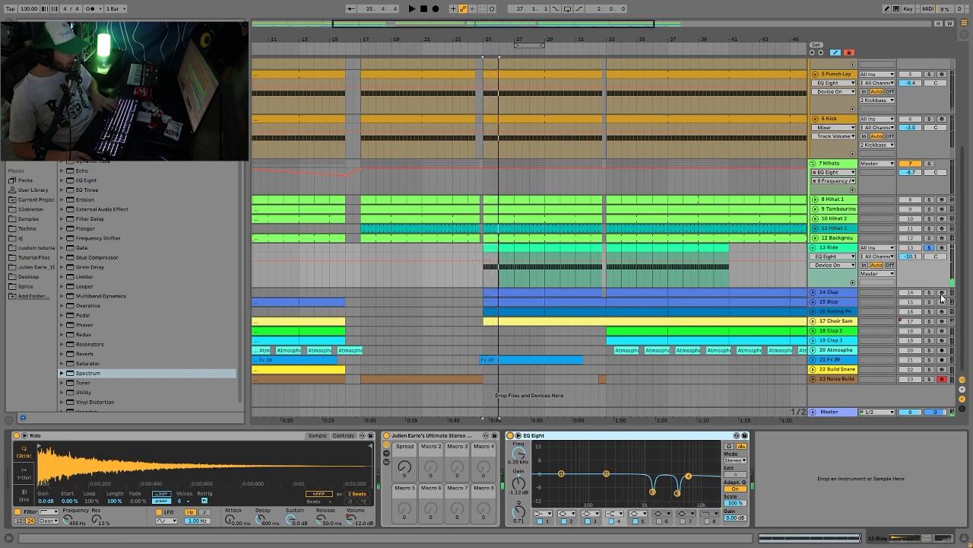
Solo and unfold the Clap, Blop and Rolling Percussion tracks and play them together from bar 25.
{"action": "key", "text": "space"}
{"action": "key", "text": "space"}
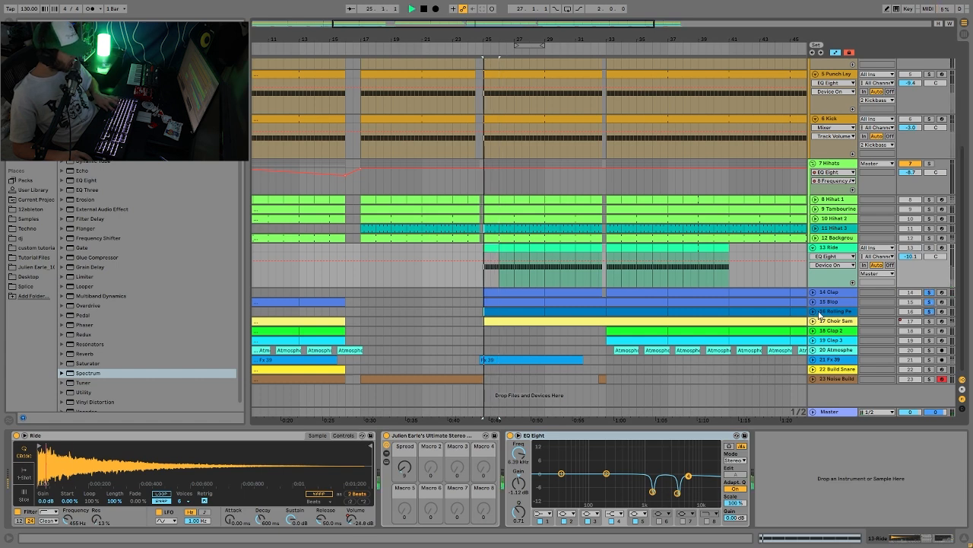
{"action": "left_click", "coordinate": [813, 311]}
{"action": "left_click", "coordinate": [813, 301]}
{"action": "left_click", "coordinate": [813, 292]}
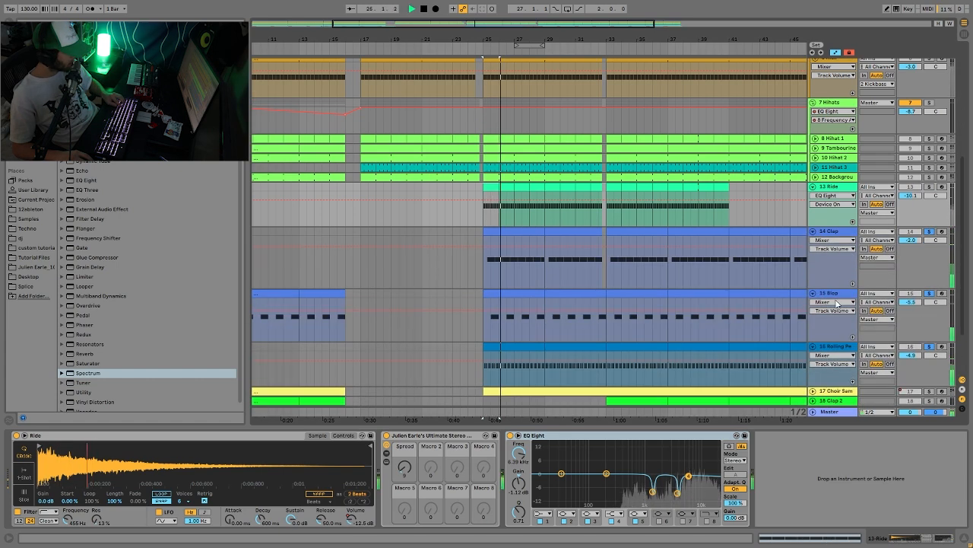
{"action": "scroll", "coordinate": [849, 234], "scroll_direction": "down", "scroll_amount": 5}
{"action": "scroll", "coordinate": [849, 234], "scroll_direction": "up", "scroll_amount": 5}
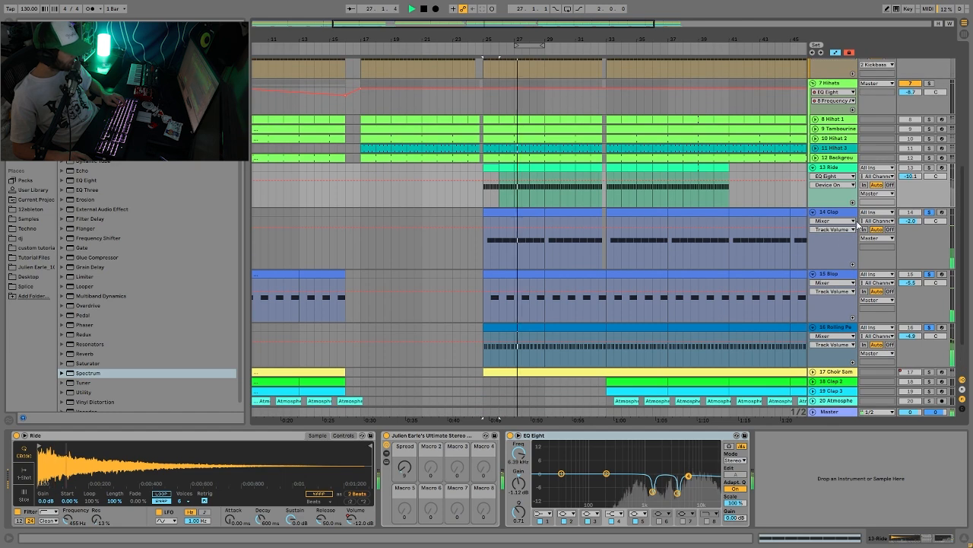
{"action": "key", "text": "space"}
{"action": "scroll", "coordinate": [912, 231], "scroll_direction": "down", "scroll_amount": 5}
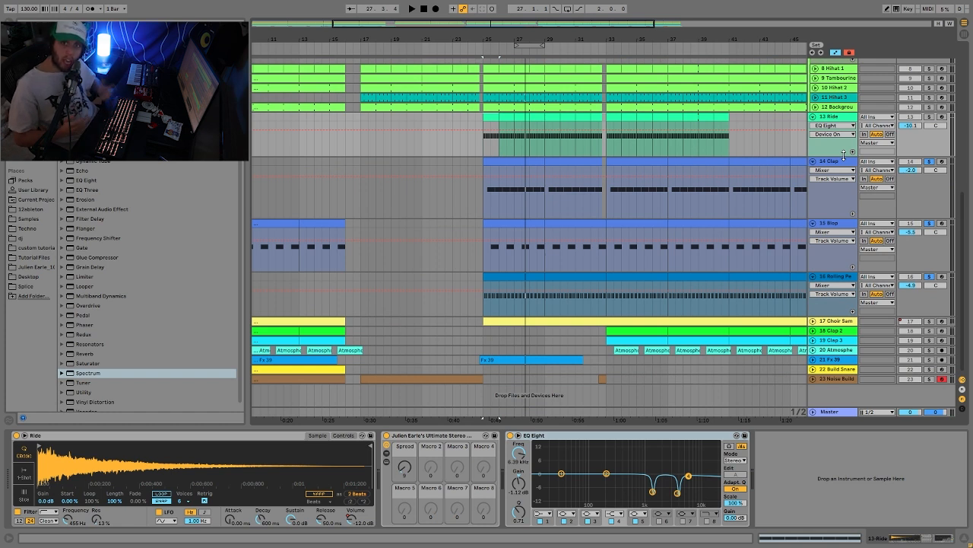
{"action": "left_click", "coordinate": [929, 162]}
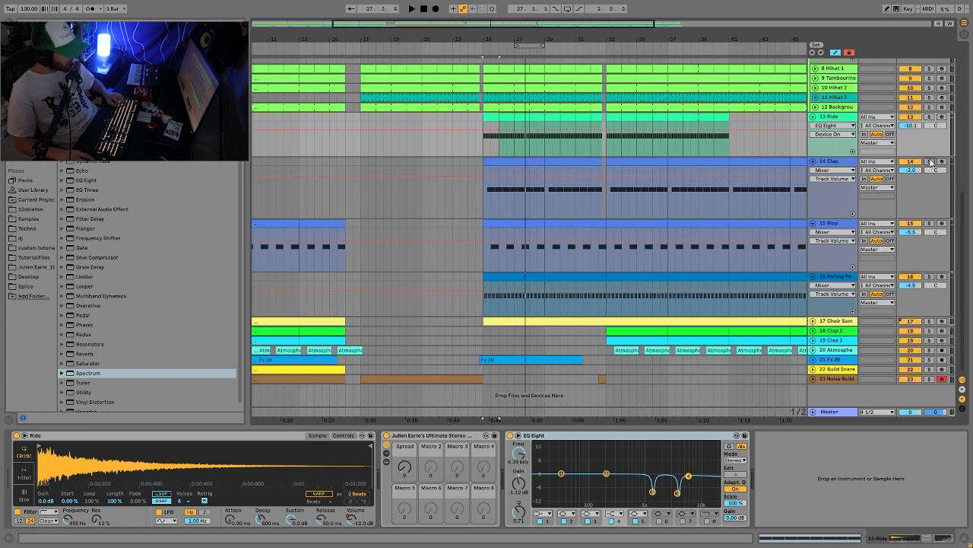
{"action": "left_click", "coordinate": [880, 245]}
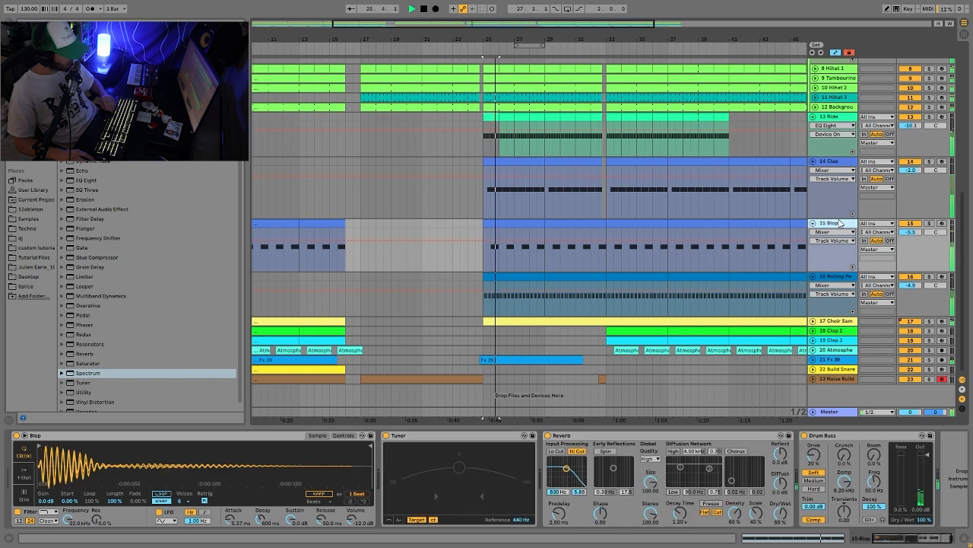
{"action": "left_click", "coordinate": [928, 275]}
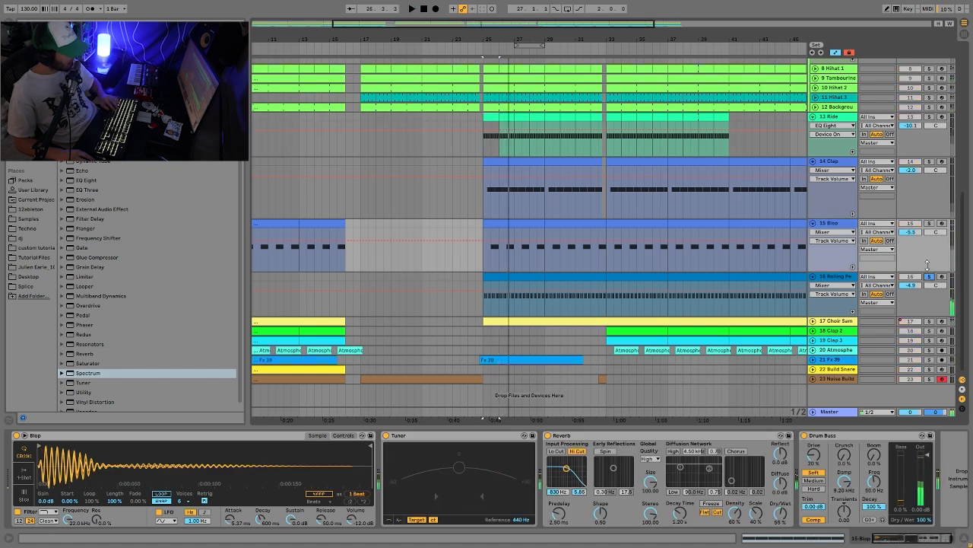
{"action": "key", "text": "space"}
{"action": "left_click", "coordinate": [831, 162]}
{"action": "key", "text": "space"}
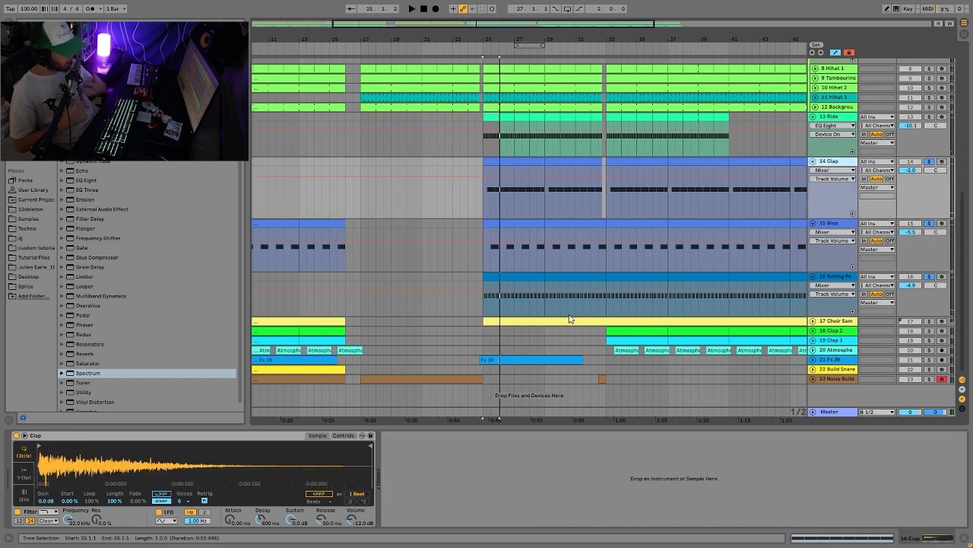
Solo only the Clap, add the Blop to the solo with its devices shown, and play both from bar 25.
{"action": "left_click", "coordinate": [929, 162]}
{"action": "key", "text": "space"}
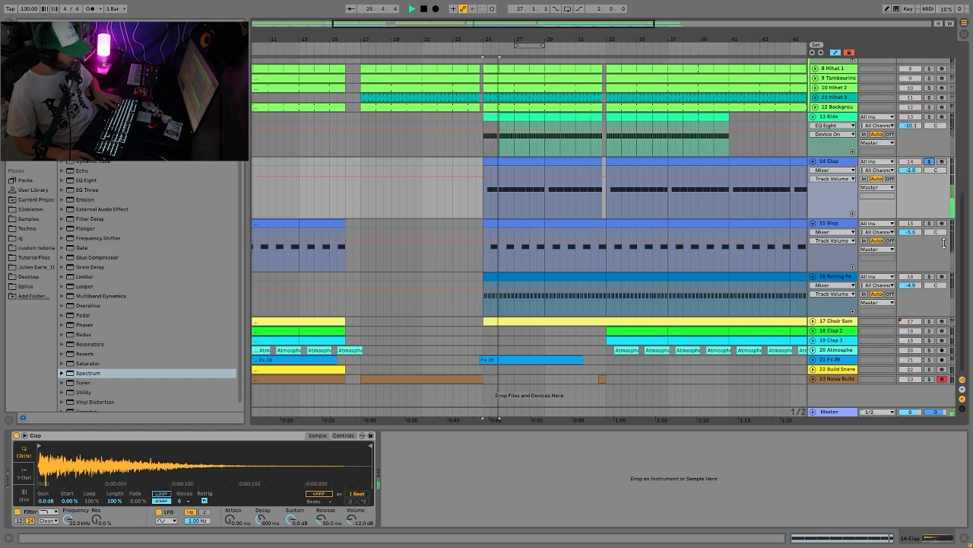
{"action": "left_click", "coordinate": [834, 224]}
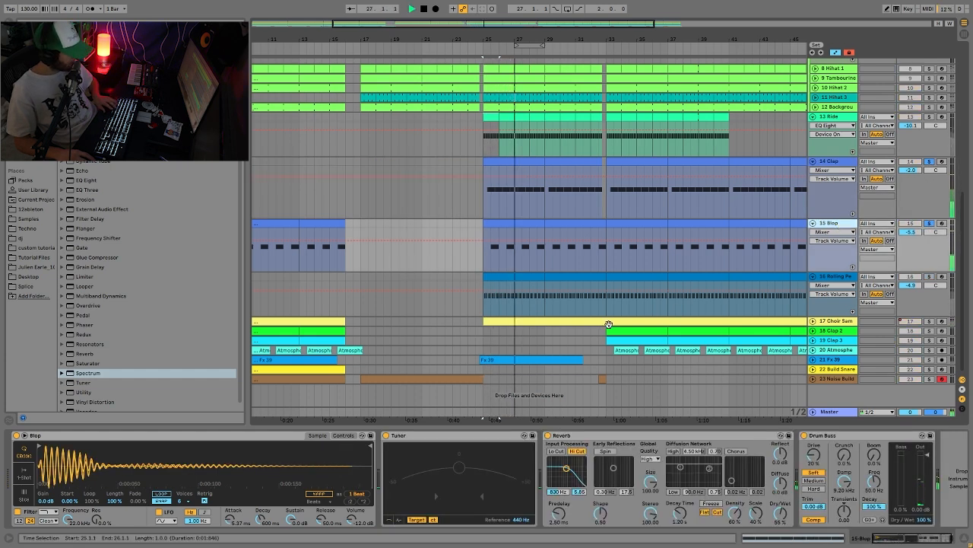
{"action": "key", "text": "space"}
{"action": "key", "text": "space"}
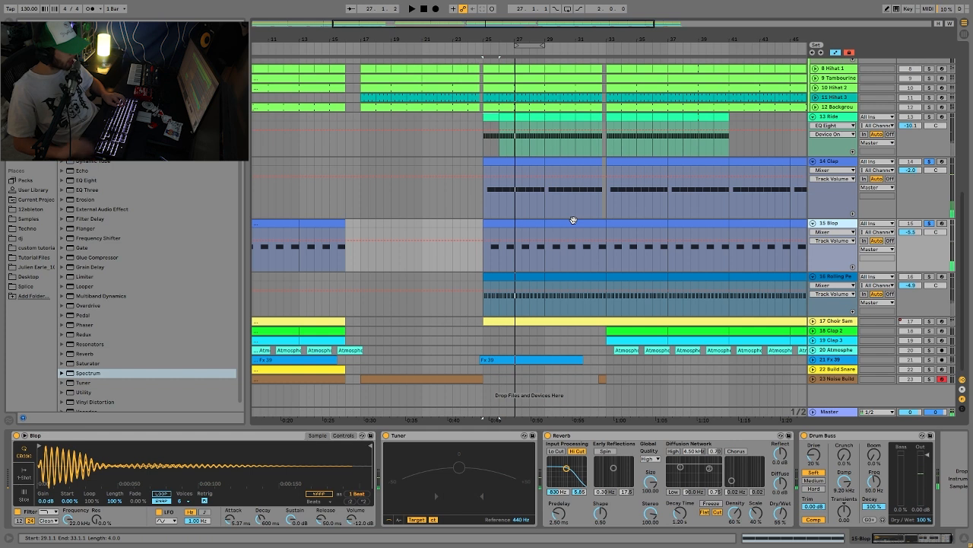
{"action": "key", "text": "space"}
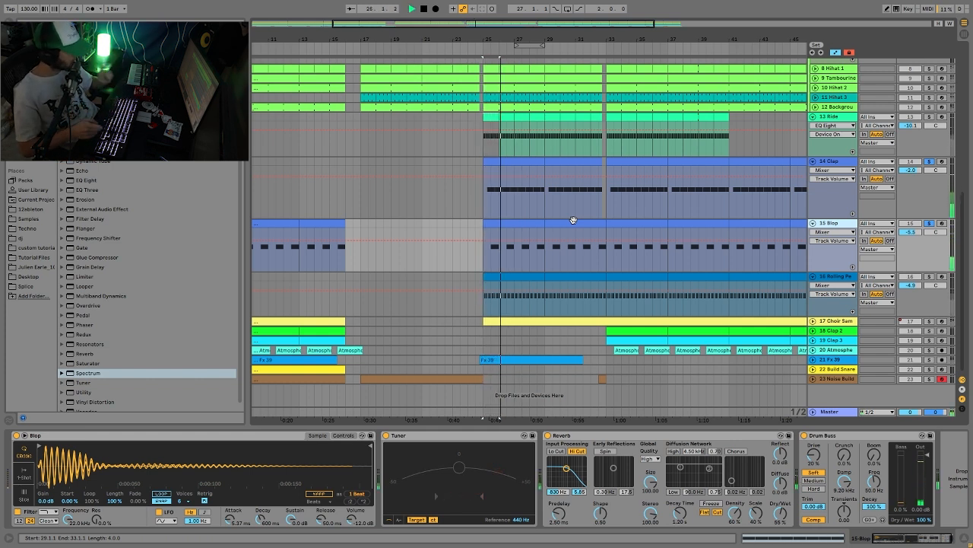
{"action": "key", "text": "space"}
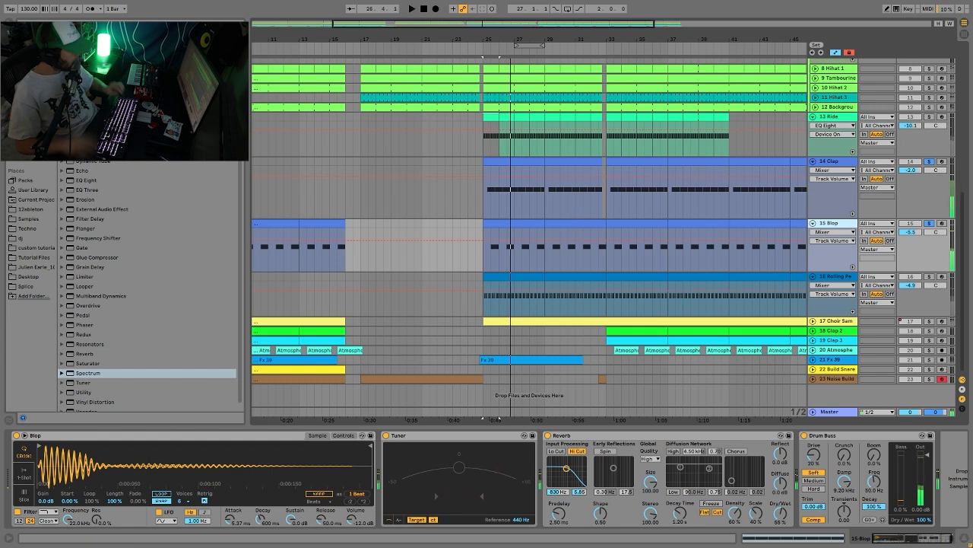
Clear the Clap and Blop solos and play the full track from bar 25.
{"action": "left_click", "coordinate": [928, 161]}
{"action": "key", "text": "space"}
{"action": "left_click", "coordinate": [551, 248]}
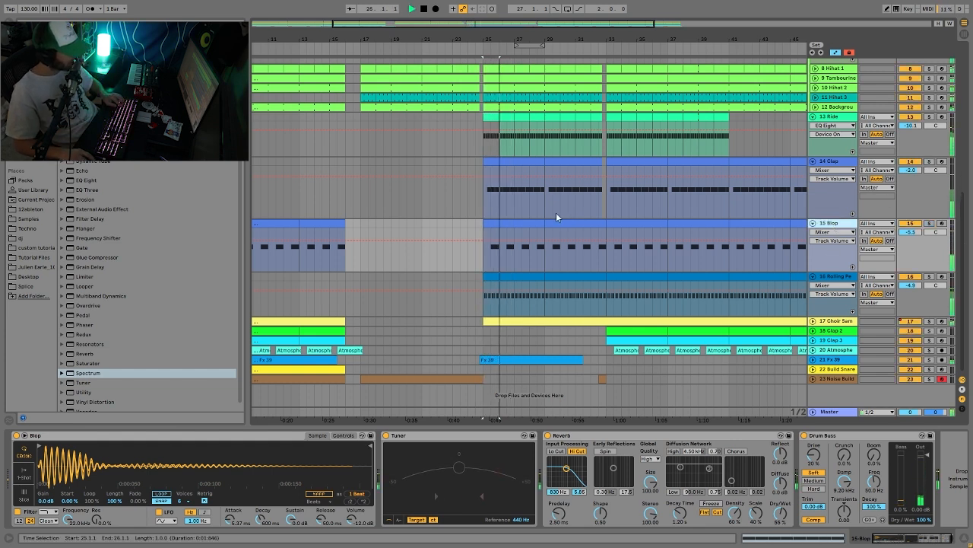
Solo the Rolling Percussion track and show its device chain with Resonators and Auto Pan.
{"action": "left_click", "coordinate": [929, 277]}
{"action": "left_click", "coordinate": [838, 277]}
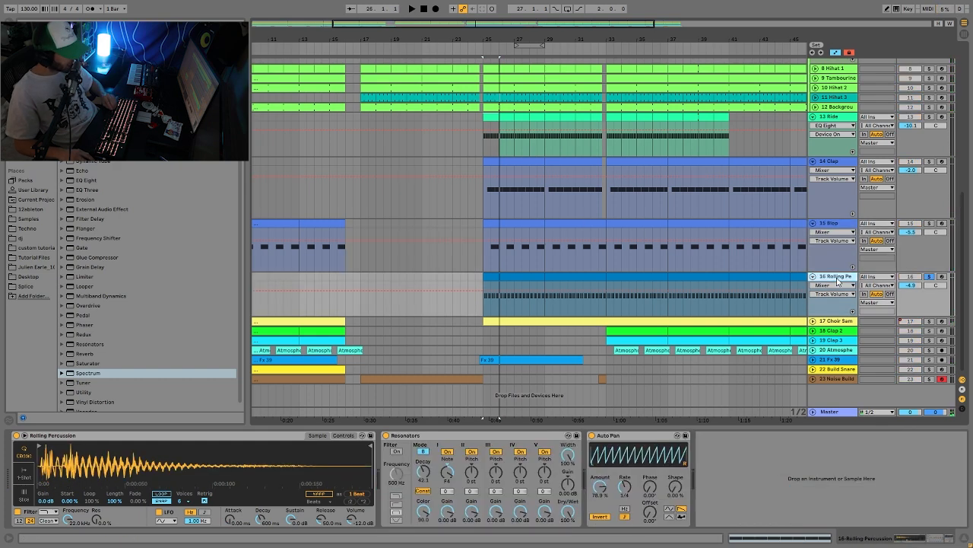
Play the soloed Rolling Percussion from bar 25, comparing its sound with Resonators switched off and back on.
{"action": "key", "text": "space"}
{"action": "left_click", "coordinate": [386, 435]}
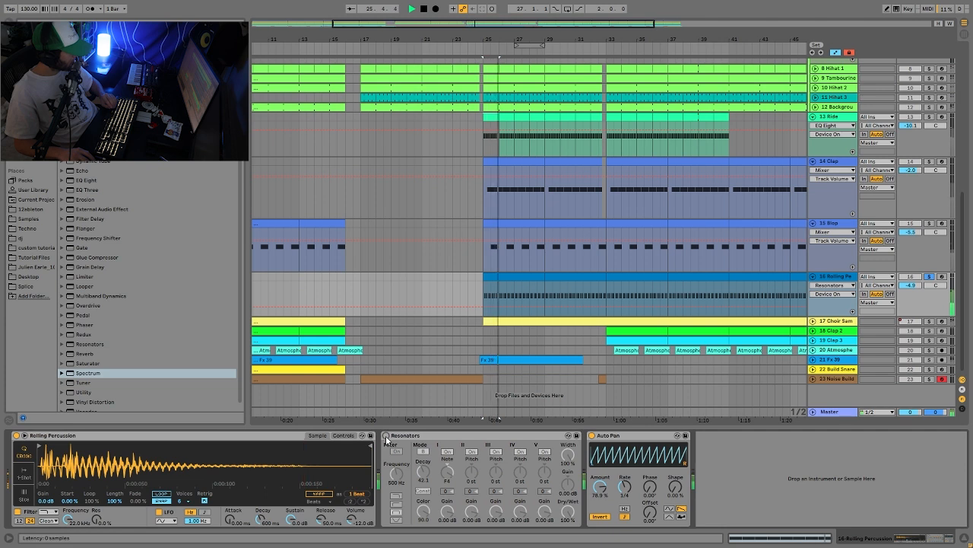
{"action": "left_click", "coordinate": [386, 435]}
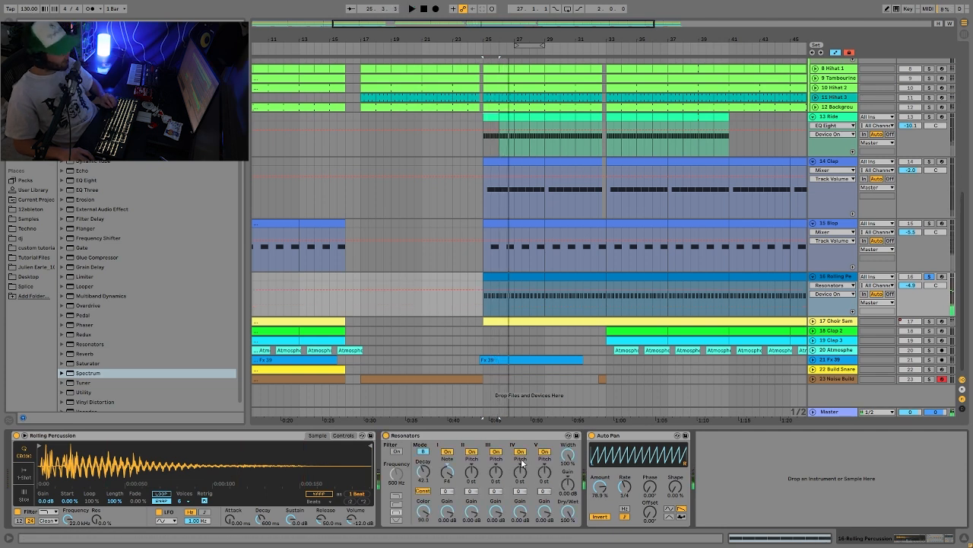
{"action": "key", "text": "space"}
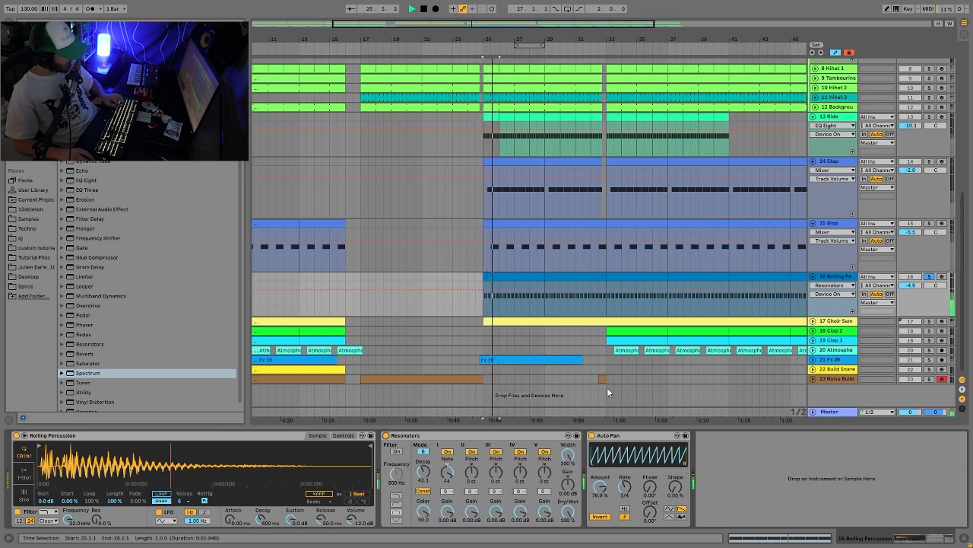
Replay the soloed Rolling Percussion from bar 25 and add the Blop and Clap to the solo.
{"action": "scroll", "coordinate": [927, 62], "scroll_direction": "up", "scroll_amount": 8}
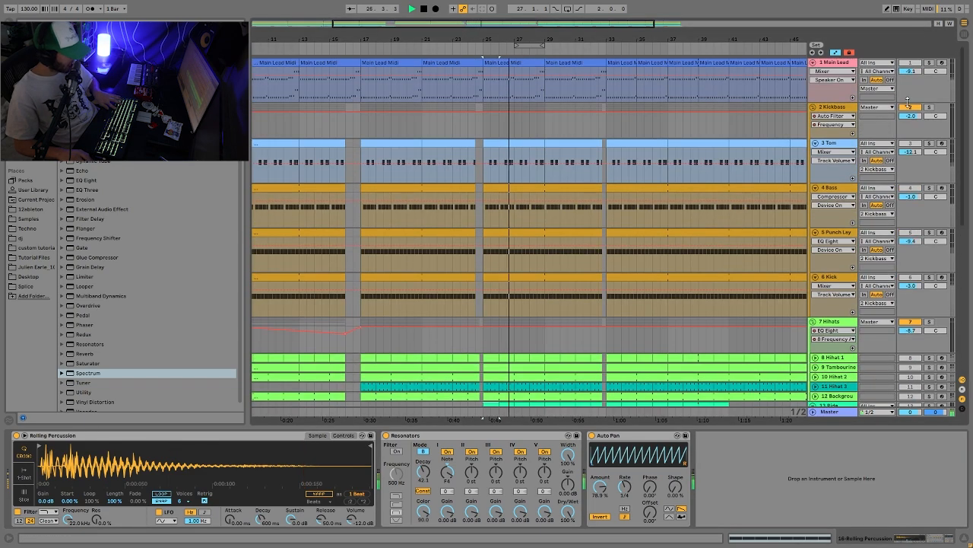
{"action": "scroll", "coordinate": [926, 62], "scroll_direction": "down", "scroll_amount": 10}
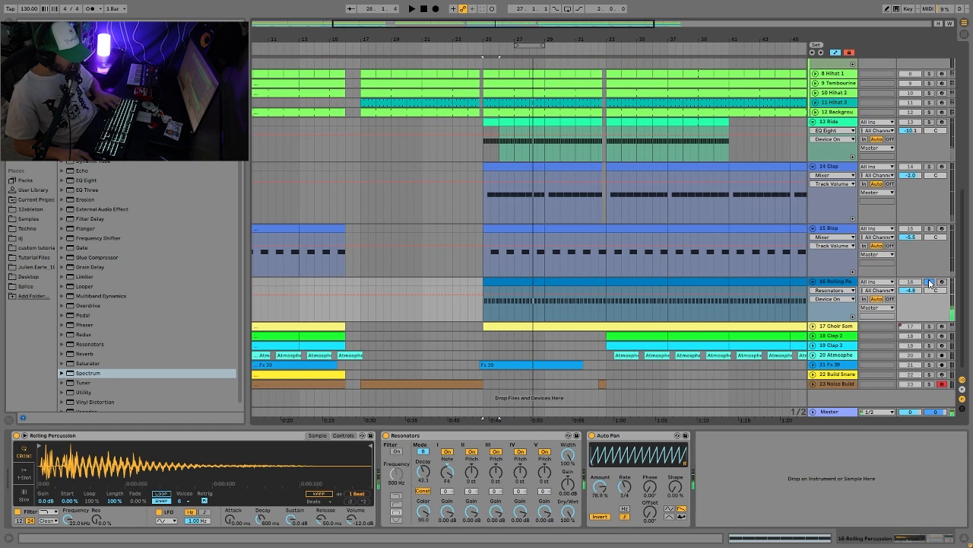
{"action": "left_click", "coordinate": [929, 282]}
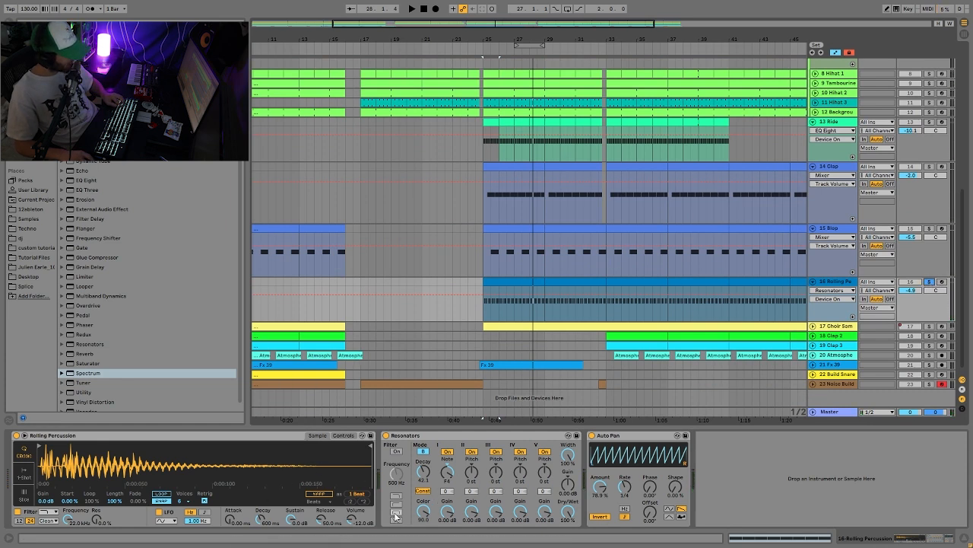
{"action": "key", "text": "space"}
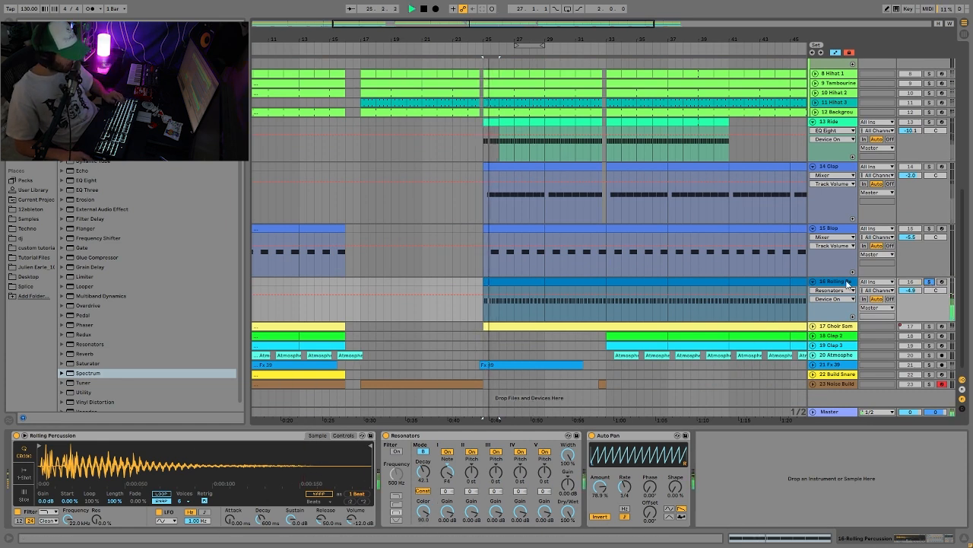
{"action": "left_click", "coordinate": [929, 229]}
{"action": "left_click", "coordinate": [929, 165]}
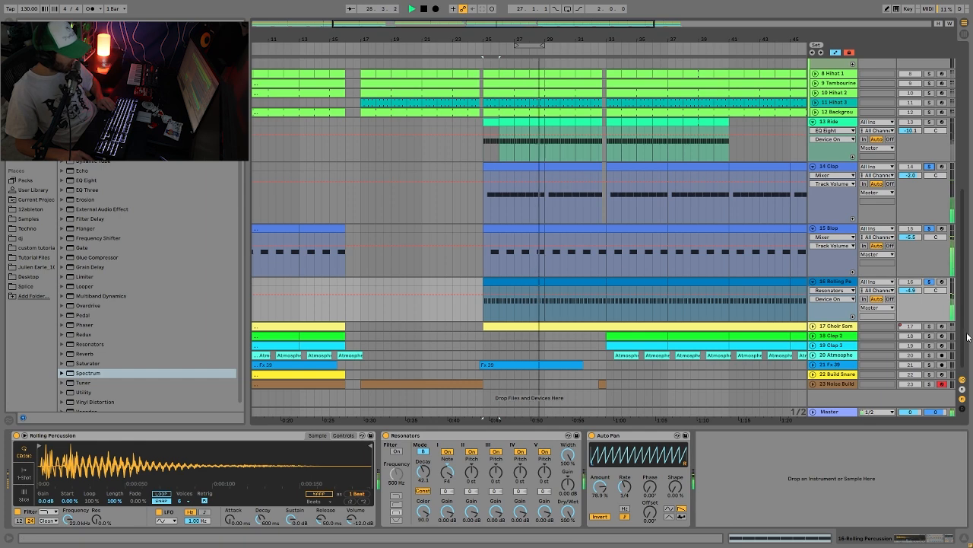
Unfold and solo the Choir Sample track and open the notes of its clip starting at bar 25.
{"action": "left_click", "coordinate": [812, 326]}
{"action": "key", "text": "minus"}
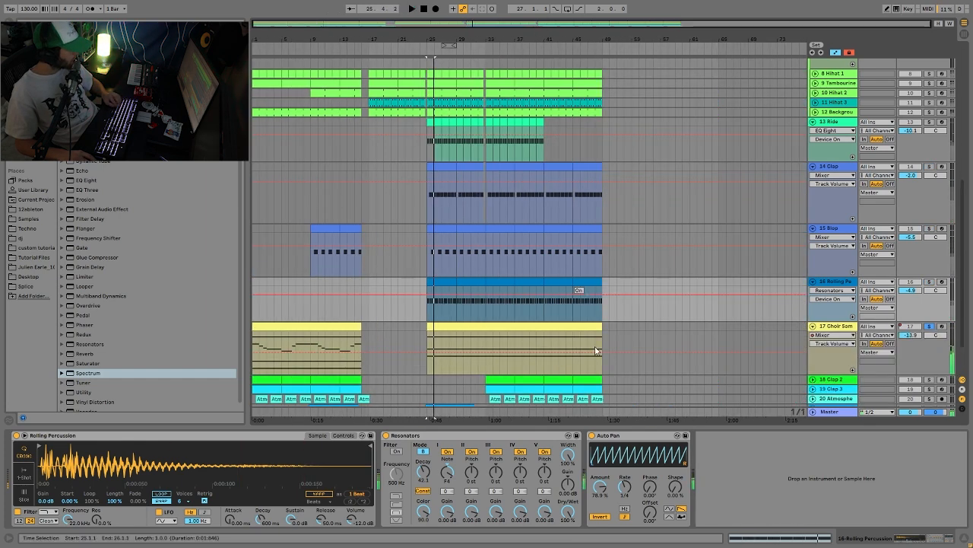
{"action": "double_click", "coordinate": [557, 340]}
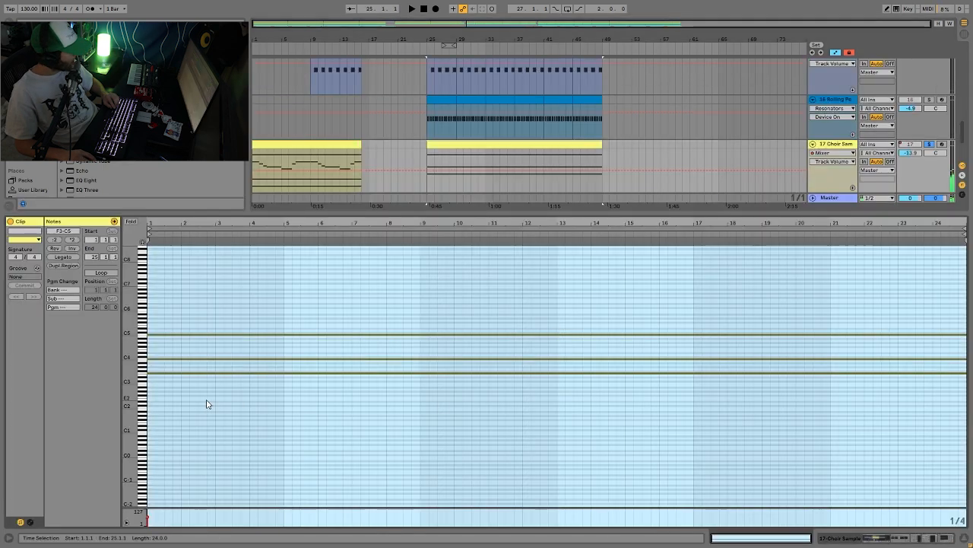
Pick out the long sustained notes in the Choir Sample clip at bar 25, including C4 and C5.
{"action": "left_click", "coordinate": [207, 388]}
{"action": "left_click", "coordinate": [215, 358]}
{"action": "left_click", "coordinate": [220, 335]}
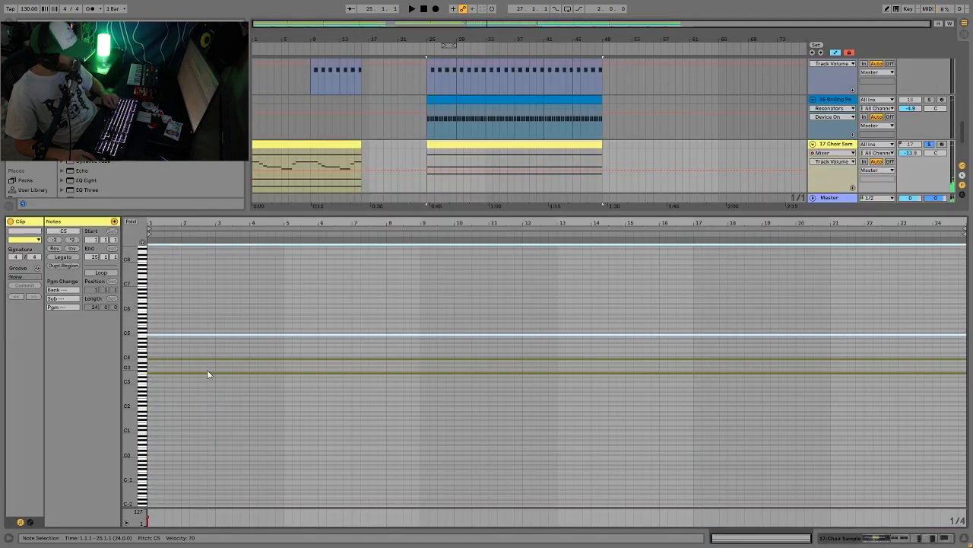
{"action": "left_click_drag", "start_coordinate": [310, 404], "coordinate": [318, 359]}
{"action": "left_click_drag", "start_coordinate": [319, 363], "coordinate": [458, 337]}
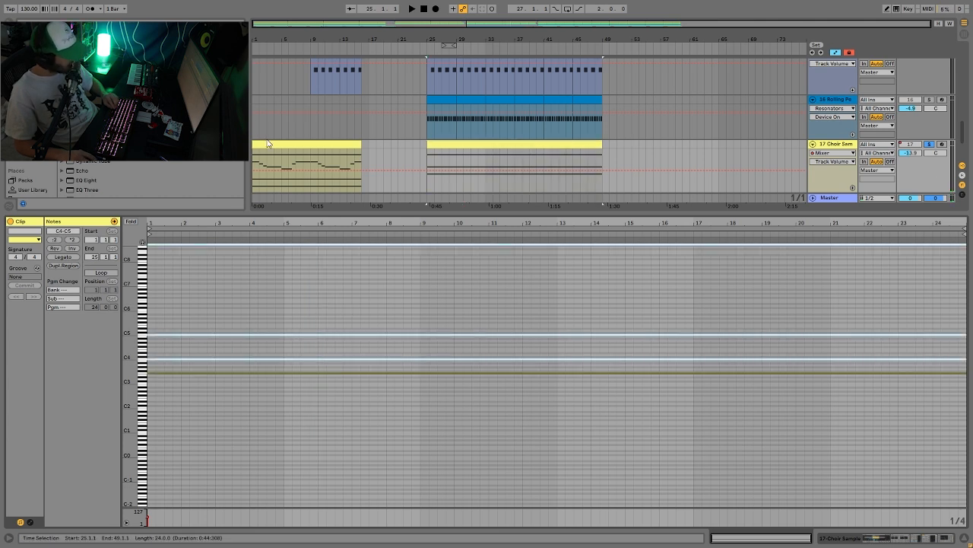
Open the notes of the Choir Sample clip at bar 1 and point out its sustained notes.
{"action": "left_click", "coordinate": [288, 146]}
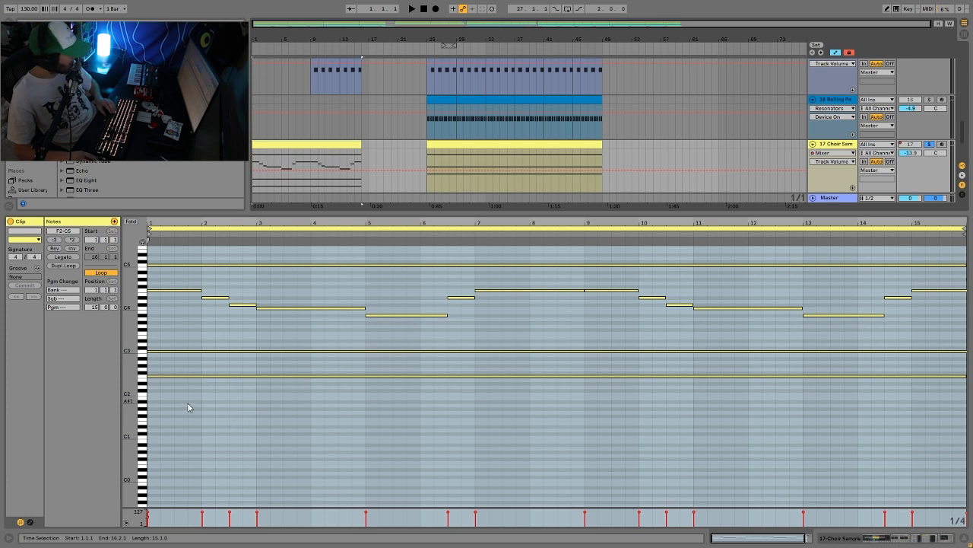
{"action": "left_click", "coordinate": [177, 384]}
{"action": "left_click_drag", "start_coordinate": [176, 359], "coordinate": [180, 337]}
{"action": "left_click_drag", "start_coordinate": [183, 278], "coordinate": [186, 276]}
Compare the notes of both Choir Sample clips and play the first one from bar 1.
{"action": "left_click", "coordinate": [446, 145]}
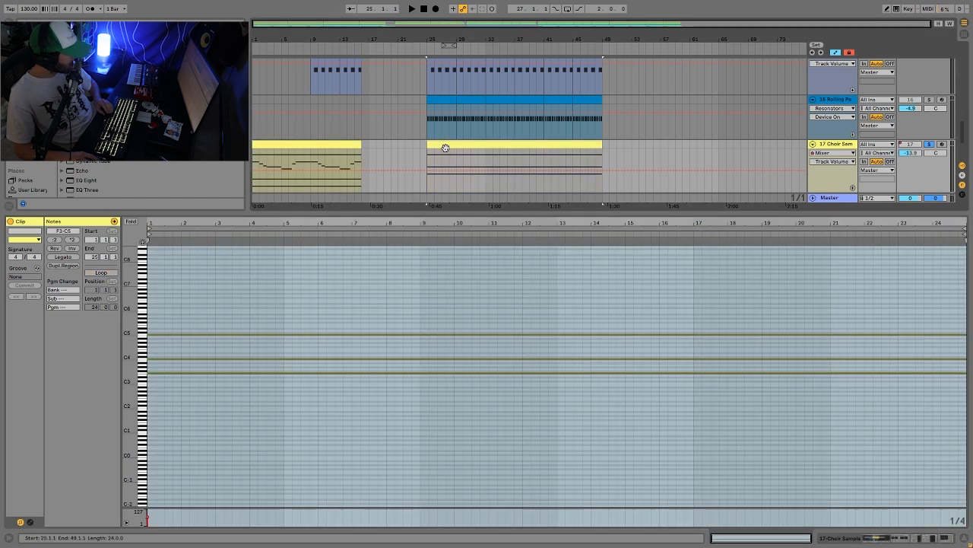
{"action": "left_click", "coordinate": [327, 146]}
{"action": "key", "text": "space"}
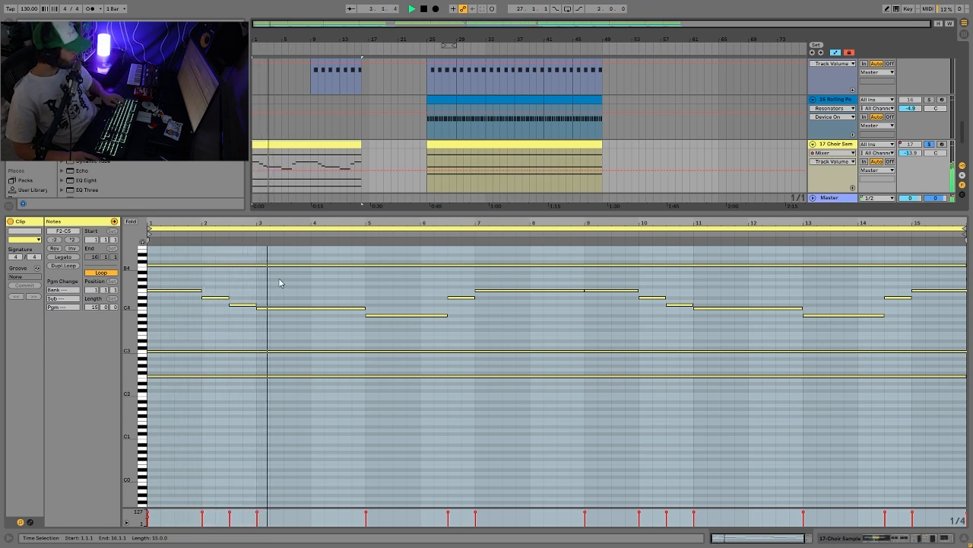
{"action": "key", "text": "space"}
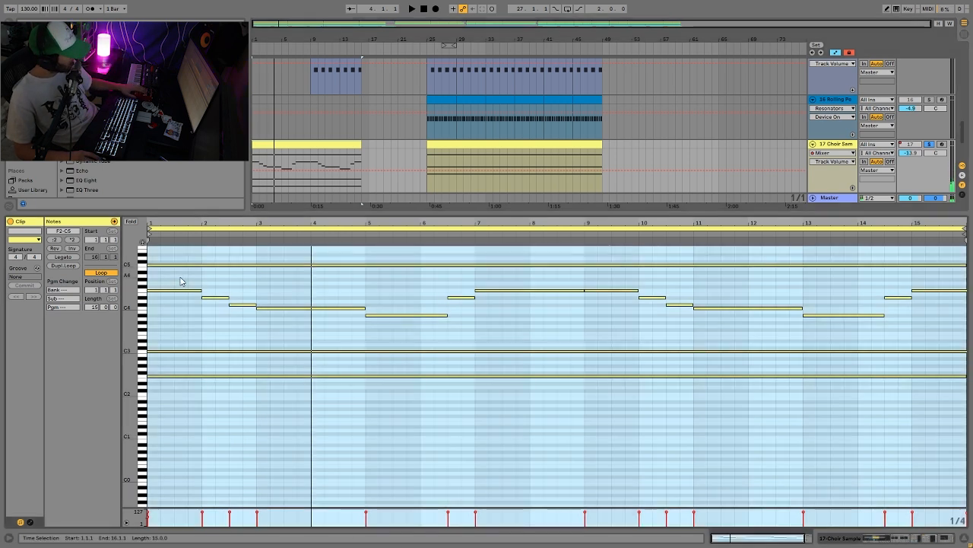
Pick out the first clip's moving melody notes one after another, up to the long F4 note at bar 7.
{"action": "left_click", "coordinate": [197, 290]}
{"action": "left_click", "coordinate": [206, 298]}
{"action": "left_click_drag", "start_coordinate": [237, 280], "coordinate": [245, 362]}
{"action": "left_click_drag", "start_coordinate": [267, 290], "coordinate": [271, 330]}
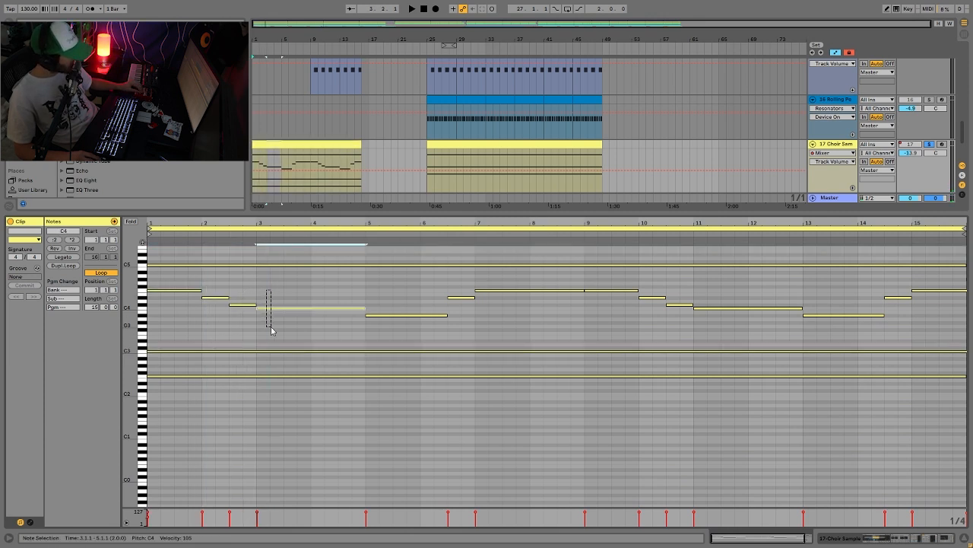
{"action": "left_click_drag", "start_coordinate": [404, 340], "coordinate": [417, 285]}
{"action": "left_click_drag", "start_coordinate": [462, 313], "coordinate": [475, 255]}
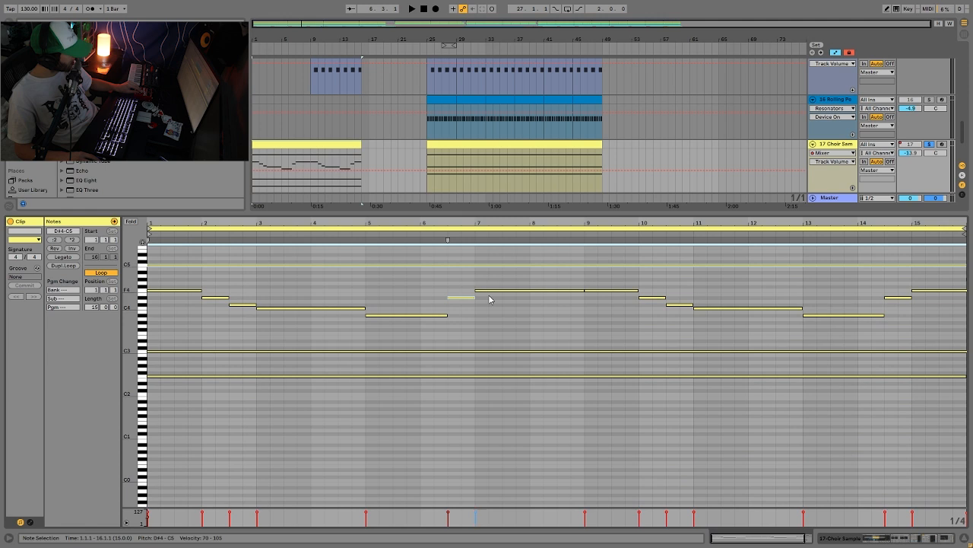
{"action": "left_click", "coordinate": [497, 290]}
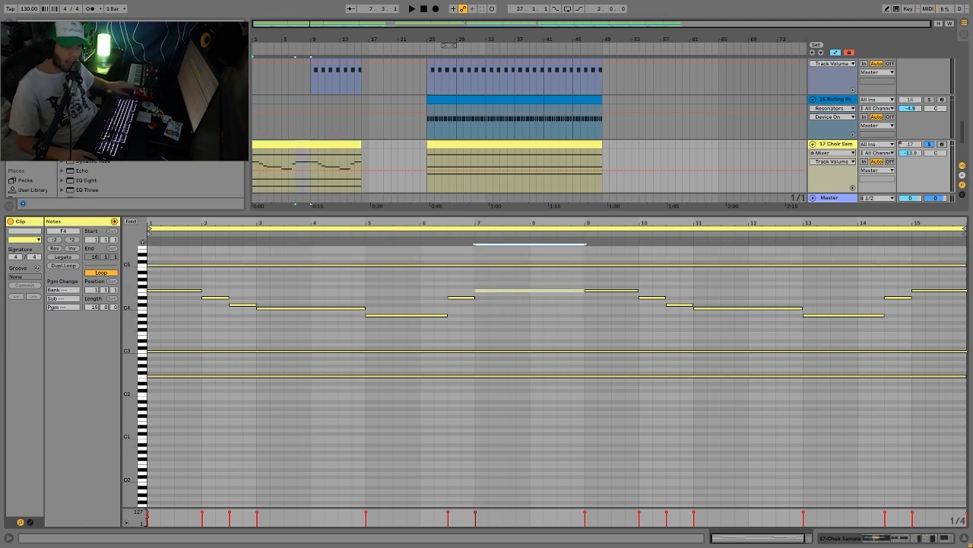
{"action": "double_click", "coordinate": [851, 145]}
{"action": "scroll", "coordinate": [874, 179], "scroll_direction": "up", "scroll_amount": 8}
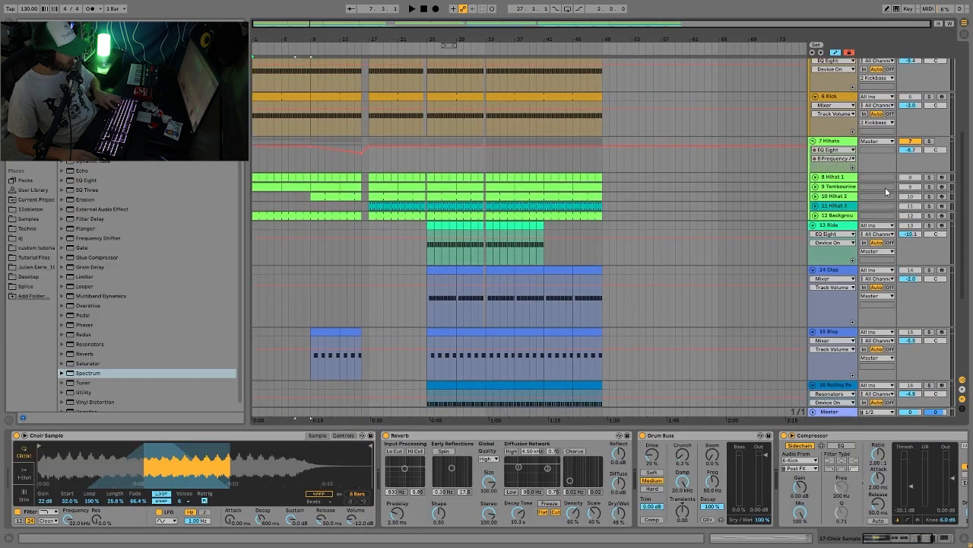
{"action": "scroll", "coordinate": [892, 187], "scroll_direction": "up", "scroll_amount": 3}
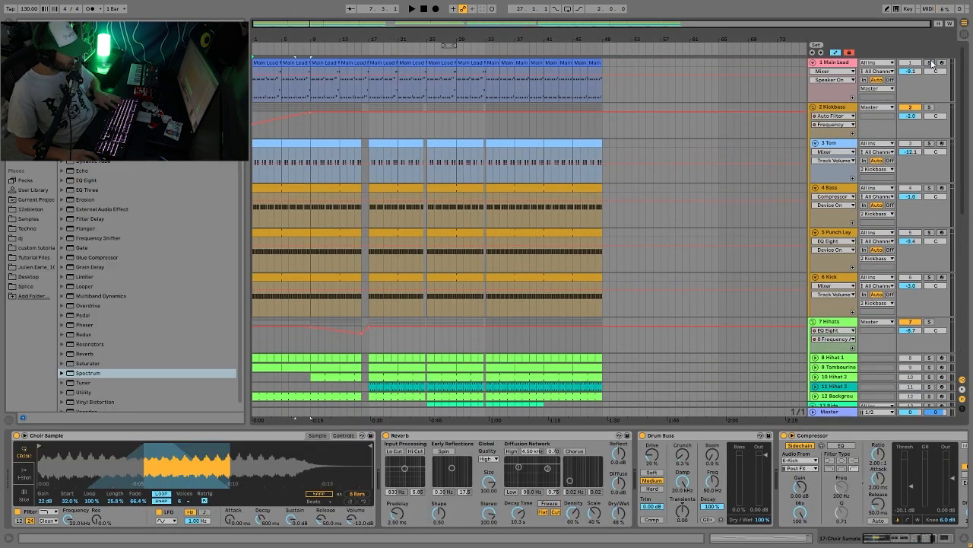
{"action": "key", "text": "space"}
{"action": "scroll", "coordinate": [918, 392], "scroll_direction": "down", "scroll_amount": 11}
{"action": "scroll", "coordinate": [918, 391], "scroll_direction": "down", "scroll_amount": 8}
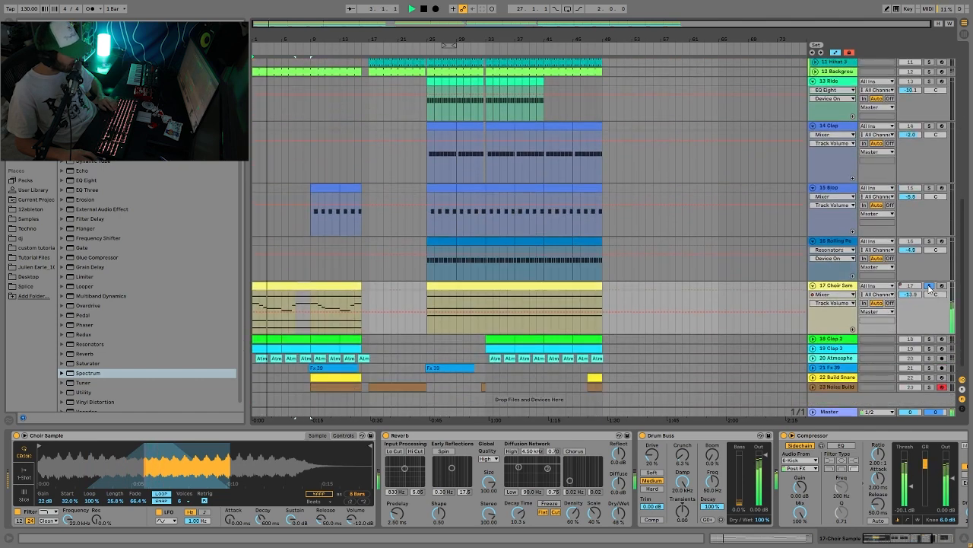
{"action": "key", "text": "space"}
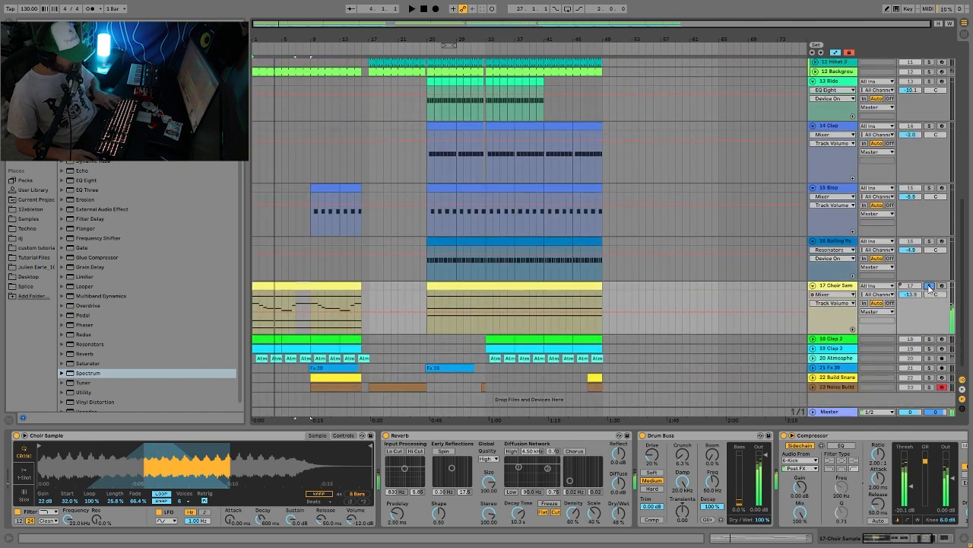
Play the full track from bar 1 with the Choir Sample muted, and re-enable its overridden automation during playback.
{"action": "left_click", "coordinate": [913, 286]}
{"action": "key", "text": "space"}
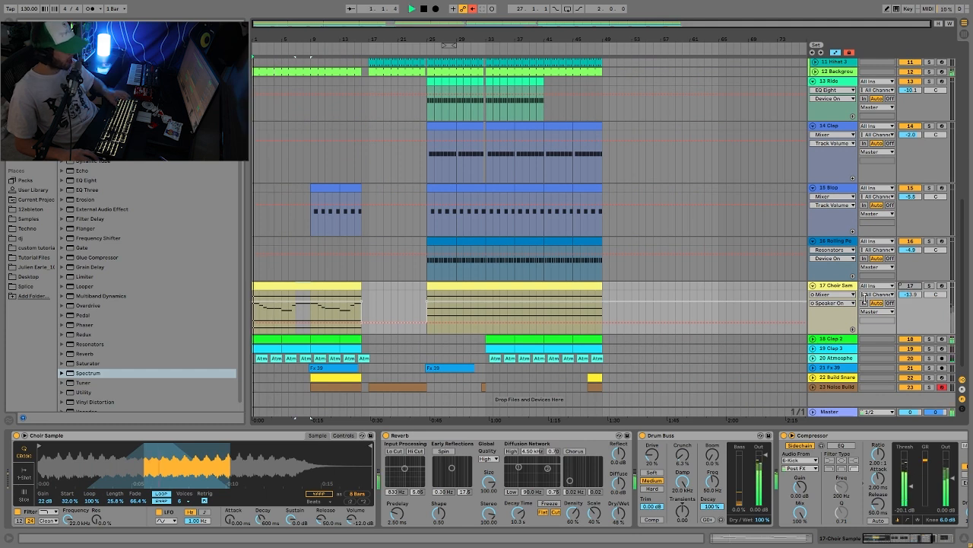
{"action": "left_click", "coordinate": [472, 9]}
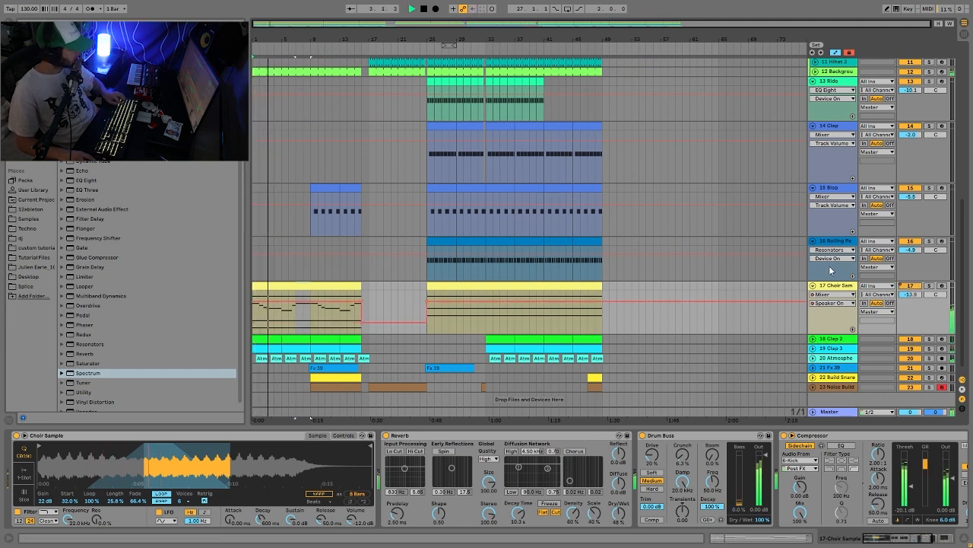
Examine the Choir Sample's Reverb, Drum Buss and sidechained Compressor, and show the Auto Filter's Frequency automation.
{"action": "left_click", "coordinate": [848, 289]}
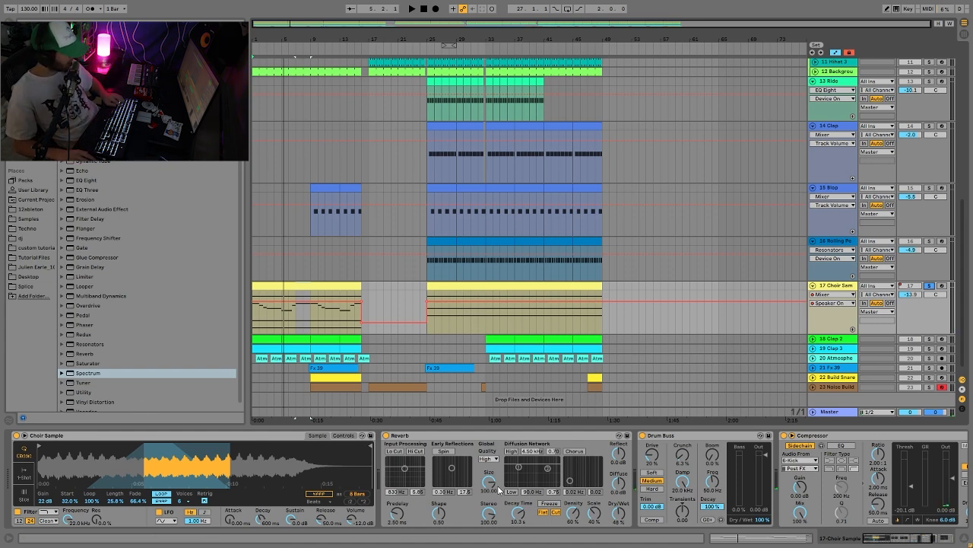
{"action": "scroll", "coordinate": [494, 487], "scroll_direction": "down", "scroll_amount": 4}
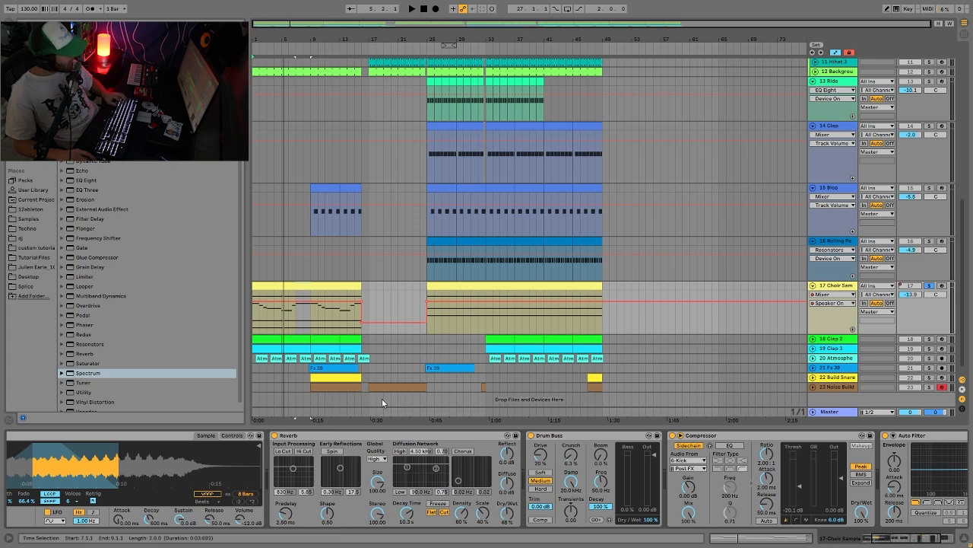
{"action": "scroll", "coordinate": [546, 461], "scroll_direction": "down", "scroll_amount": 4}
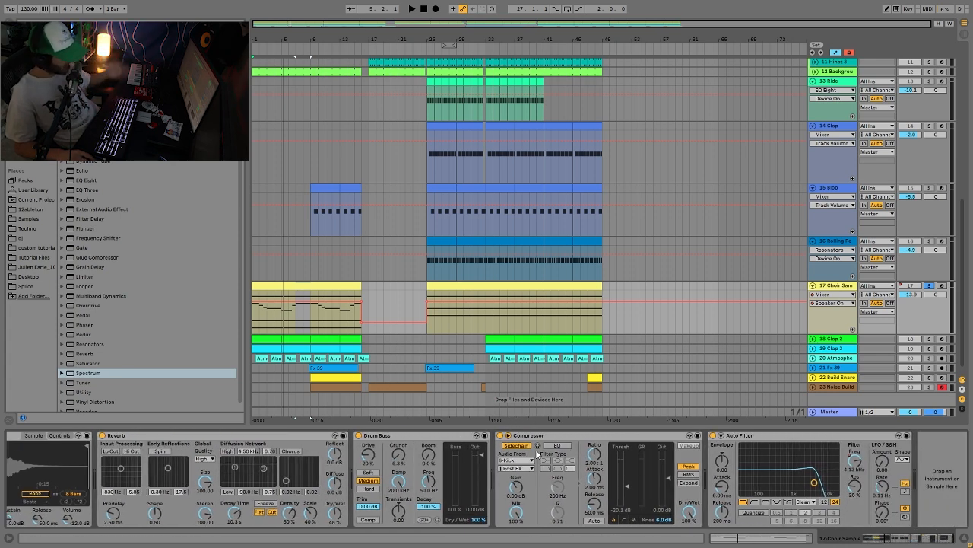
{"action": "left_click", "coordinate": [563, 435]}
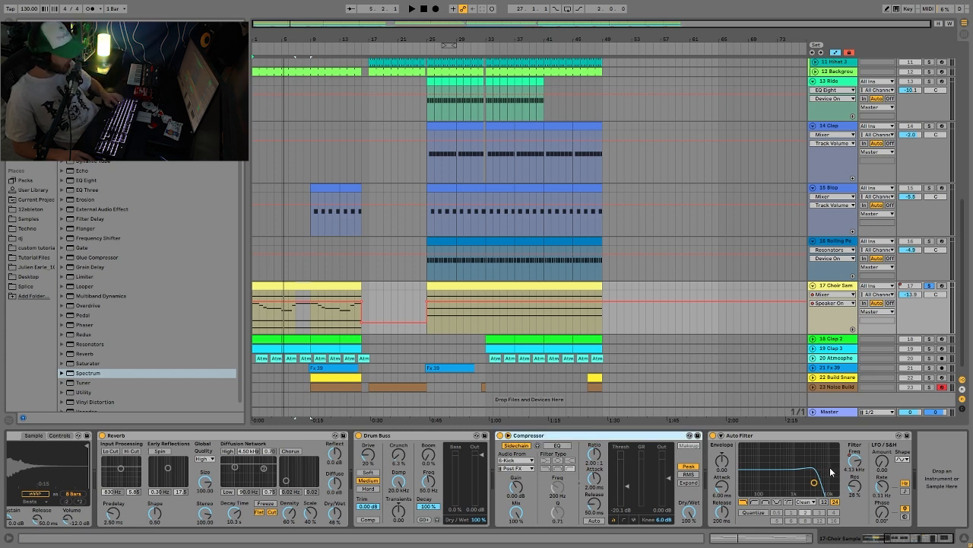
{"action": "left_click", "coordinate": [853, 465]}
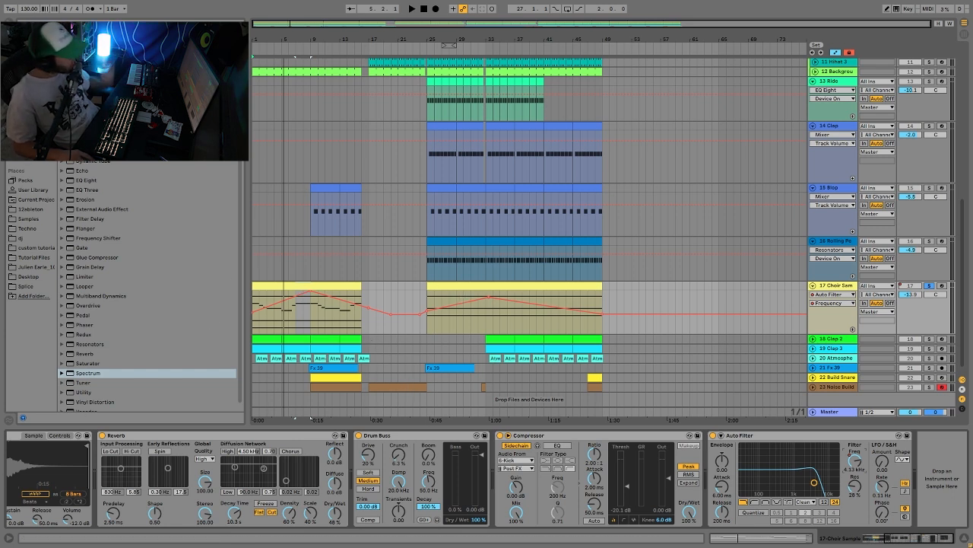
Show the Choir Sample's Speaker On automation and play the full track from bar 15.
{"action": "right_click", "coordinate": [909, 293]}
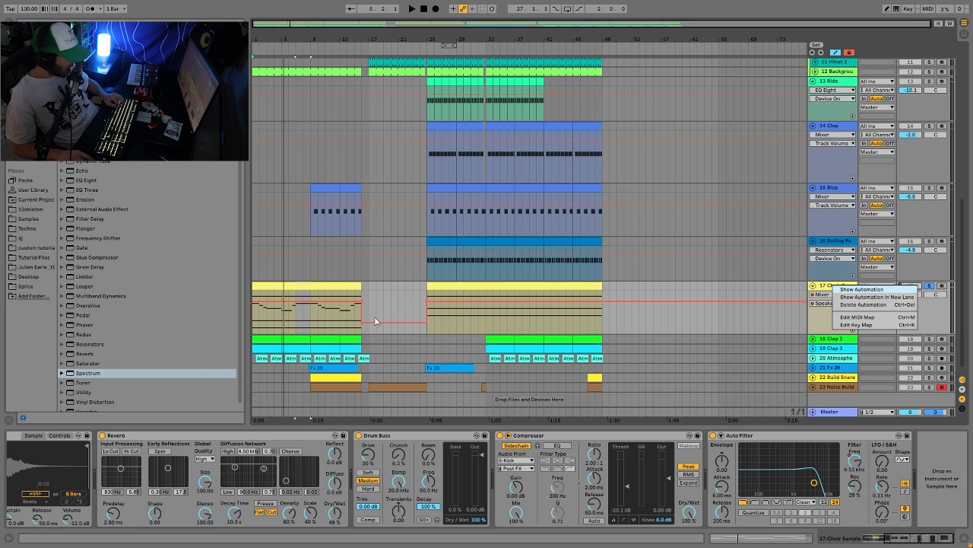
{"action": "left_click", "coordinate": [355, 318]}
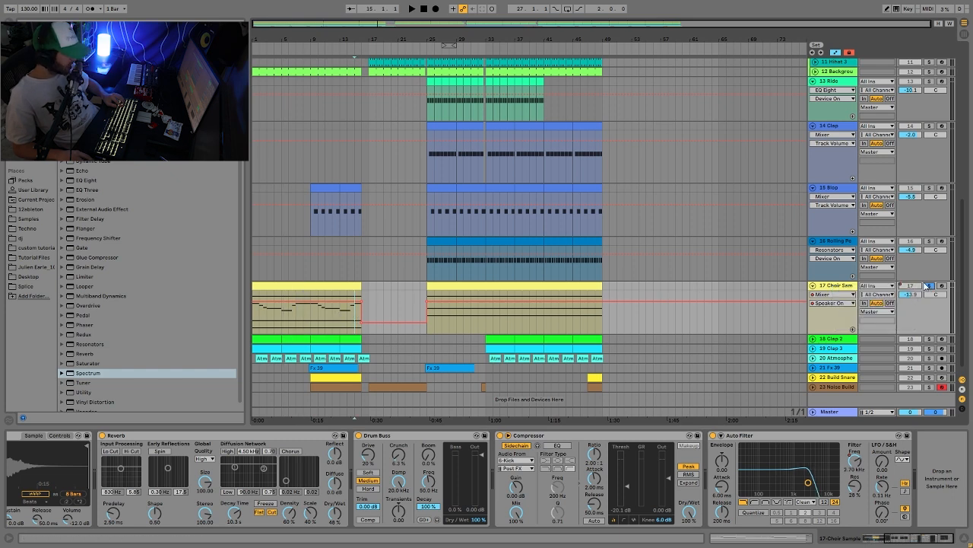
{"action": "key", "text": "space"}
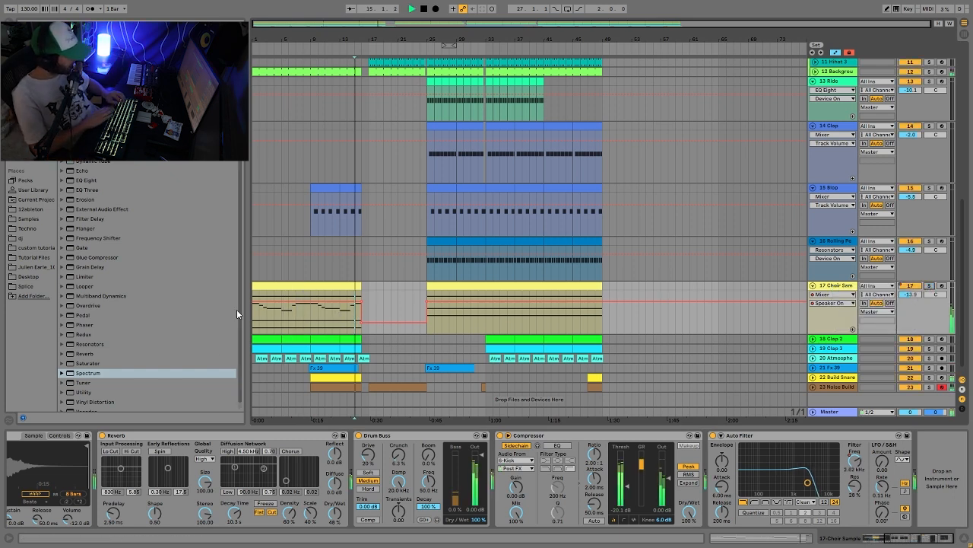
{"action": "key", "text": "space"}
Replay from bar 15 with the Choir Sample's Speaker On automation overridden, and re-enable the automation during playback.
{"action": "left_click_drag", "start_coordinate": [915, 294], "coordinate": [916, 289]}
{"action": "key", "text": "space"}
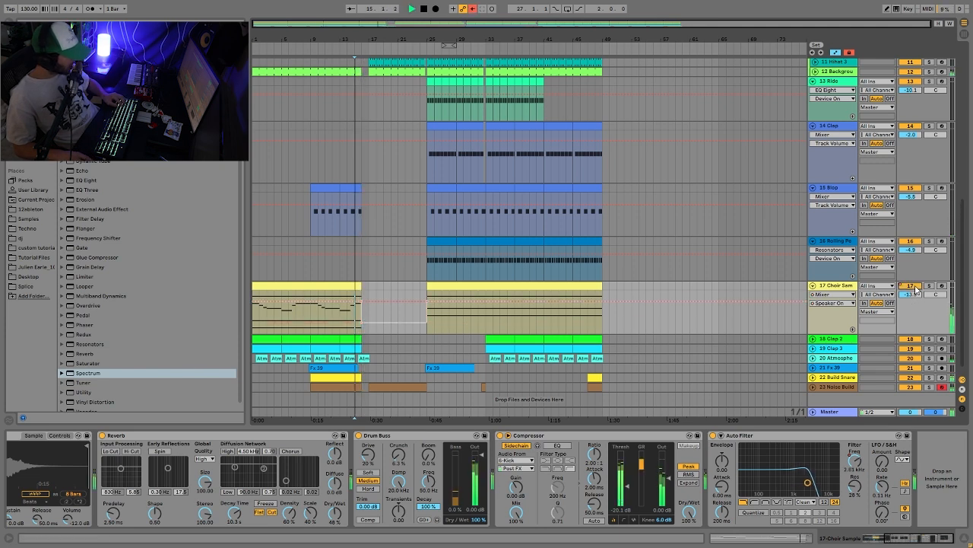
{"action": "left_click", "coordinate": [472, 9]}
{"action": "scroll", "coordinate": [783, 357], "scroll_direction": "down", "scroll_amount": 1}
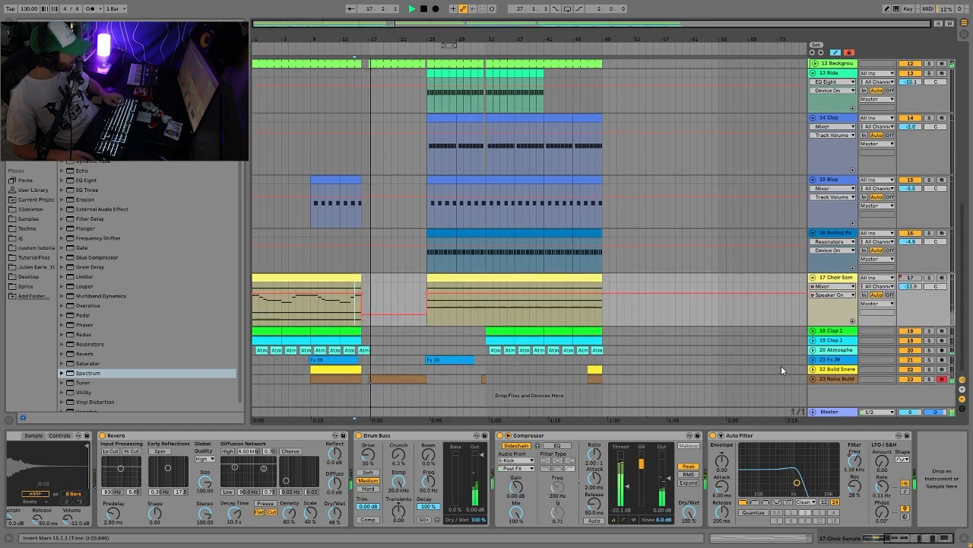
Stop playback, expand and solo the Clap 2 and Clap 3 tracks, and select bars 41 to 45 on Clap 2.
{"action": "key", "text": "space"}
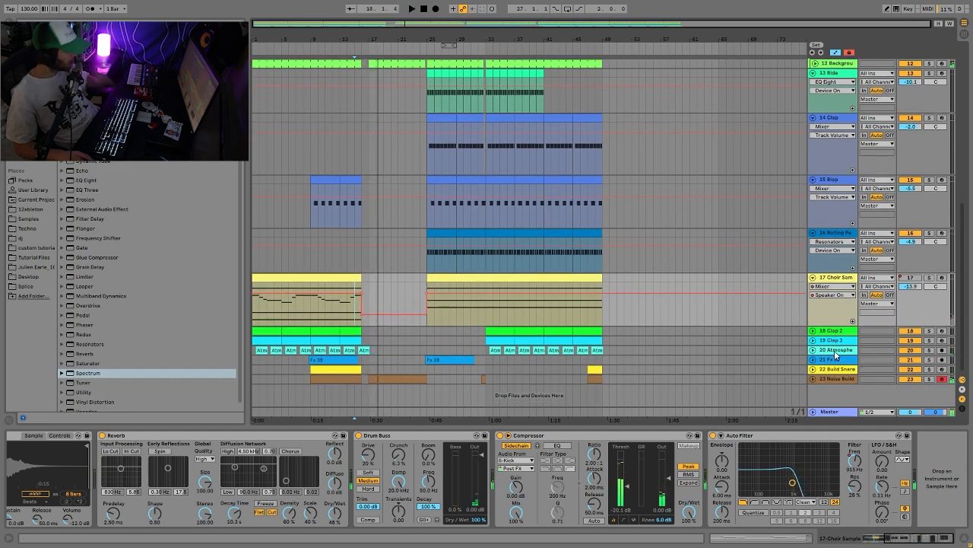
{"action": "left_click", "coordinate": [834, 332]}
{"action": "left_click", "coordinate": [826, 340]}
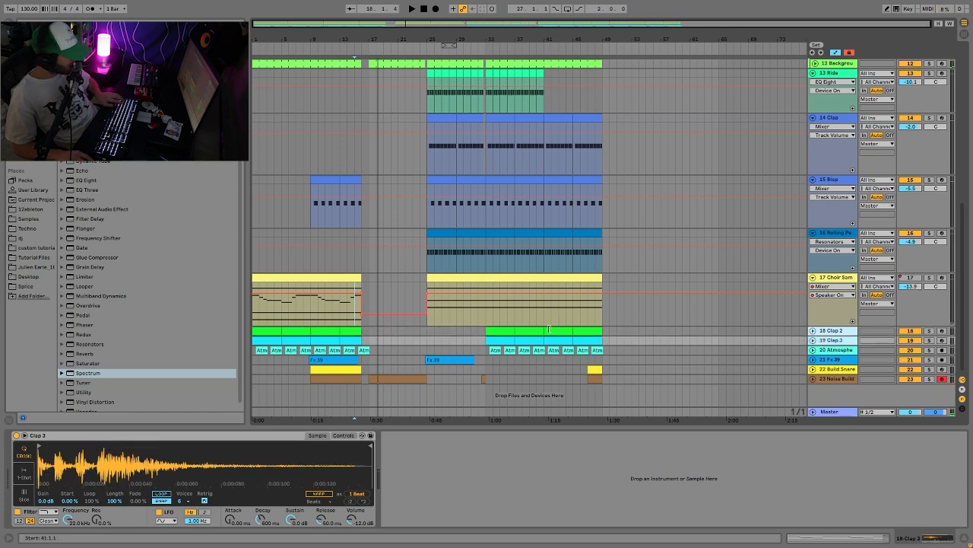
{"action": "left_click_drag", "start_coordinate": [546, 329], "coordinate": [573, 332]}
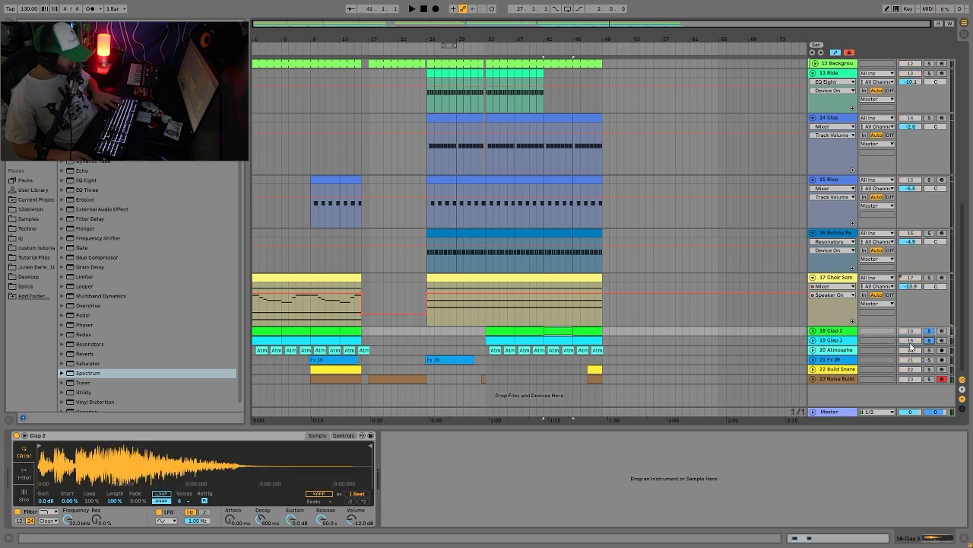
{"action": "left_click", "coordinate": [813, 340]}
{"action": "left_click", "coordinate": [813, 331]}
Solo the Kickbass group together with Clap 2 and Clap 3, and play them from bar 41.
{"action": "scroll", "coordinate": [827, 333], "scroll_direction": "up", "scroll_amount": 6}
{"action": "key", "text": "space"}
{"action": "scroll", "coordinate": [923, 91], "scroll_direction": "up", "scroll_amount": 3}
{"action": "left_click", "coordinate": [929, 110]}
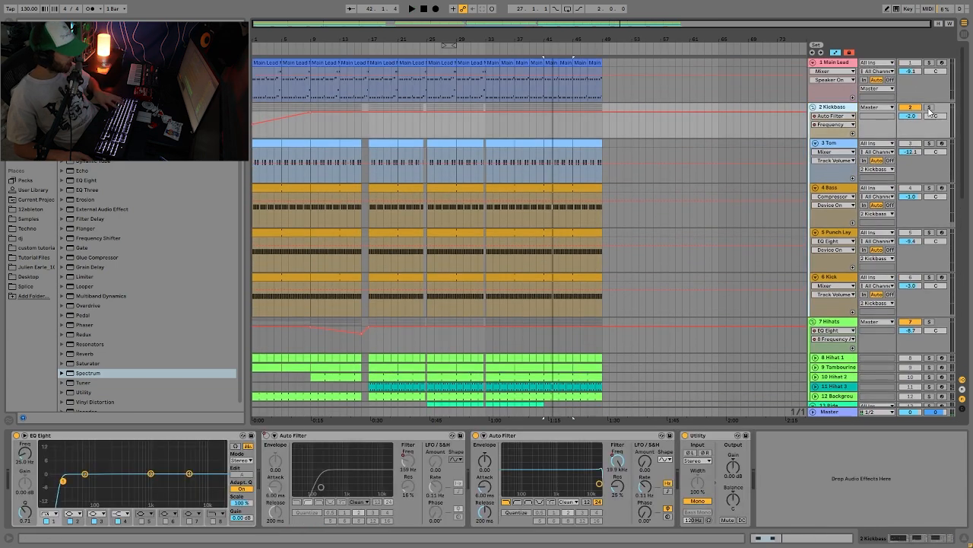
{"action": "key", "text": "space"}
{"action": "scroll", "coordinate": [920, 114], "scroll_direction": "down", "scroll_amount": 8}
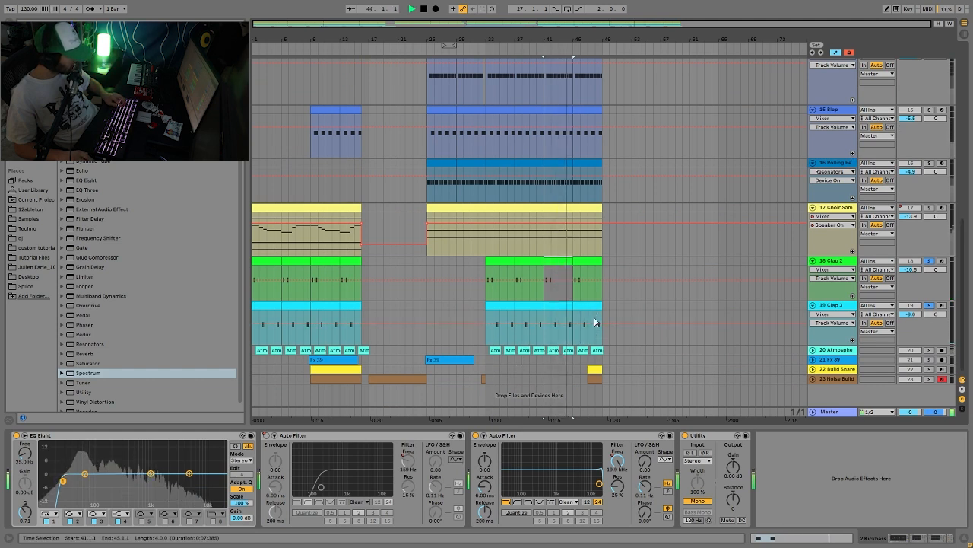
{"action": "key", "text": "space"}
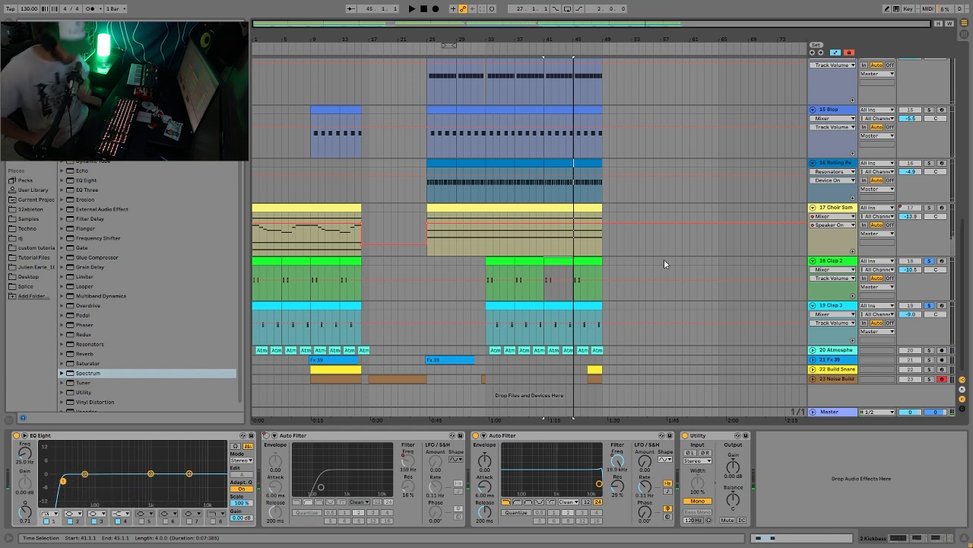
{"action": "key", "text": "space"}
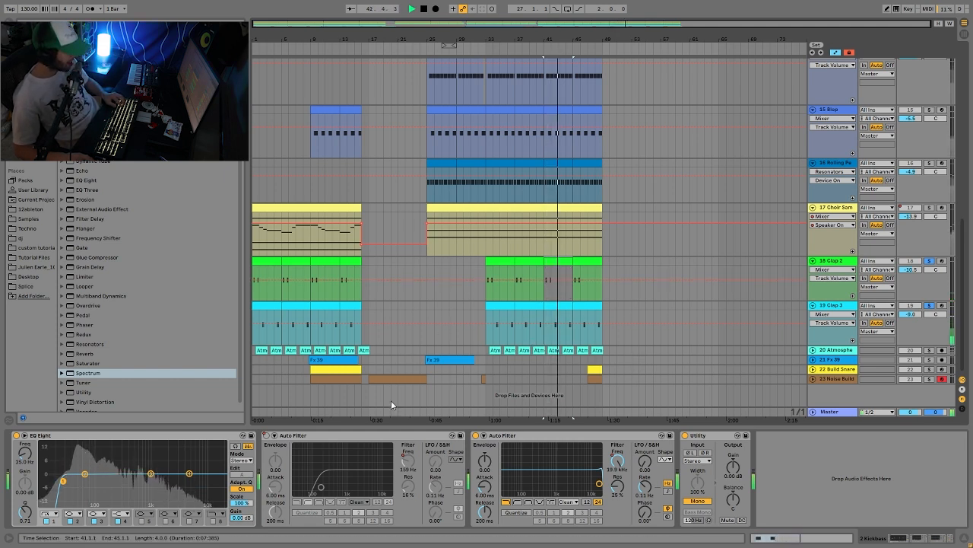
Add the Atmosphere FX track to the solo, expand it, show its Auto Filter and Reverb, and play its clips from bar 41.
{"action": "left_click", "coordinate": [929, 350]}
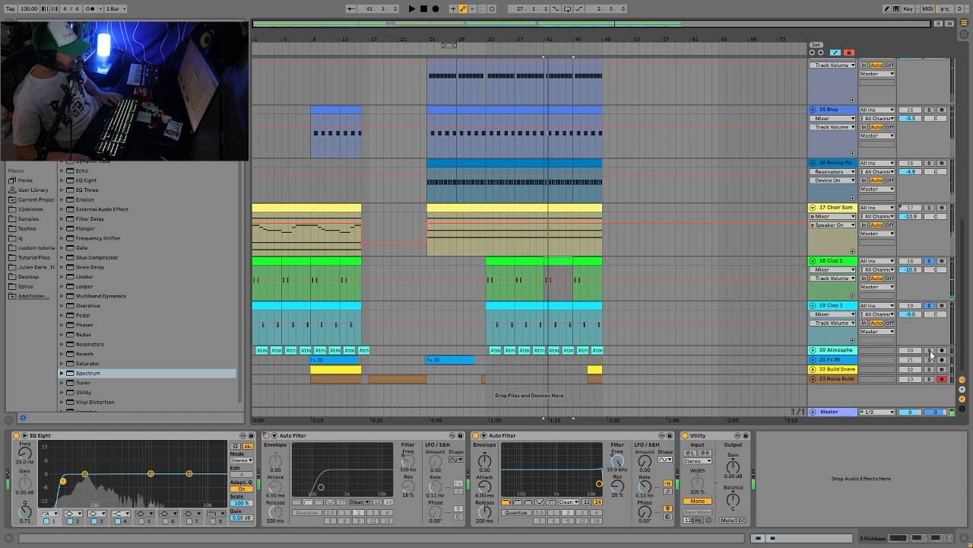
{"action": "left_click", "coordinate": [813, 350]}
{"action": "left_click", "coordinate": [842, 350]}
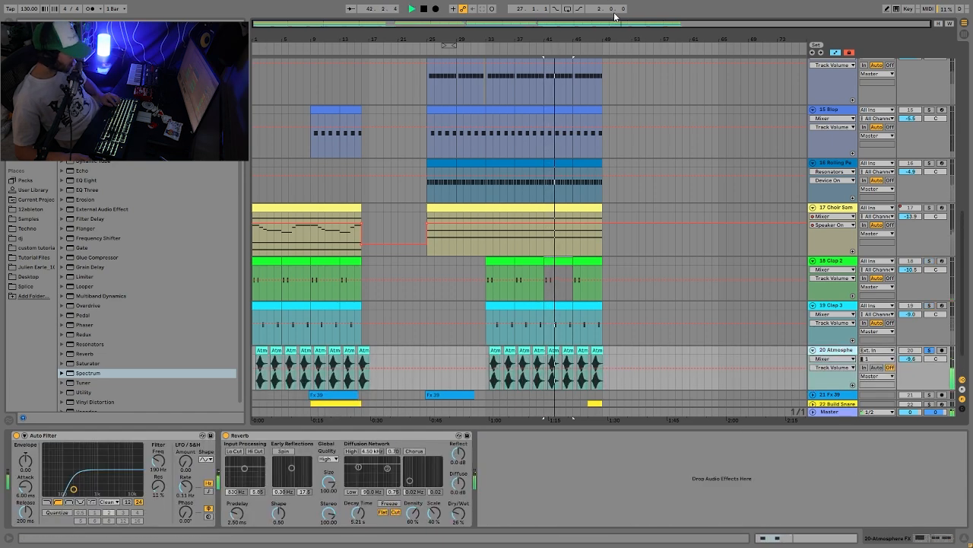
{"action": "left_click_drag", "start_coordinate": [580, 38], "coordinate": [569, 60]}
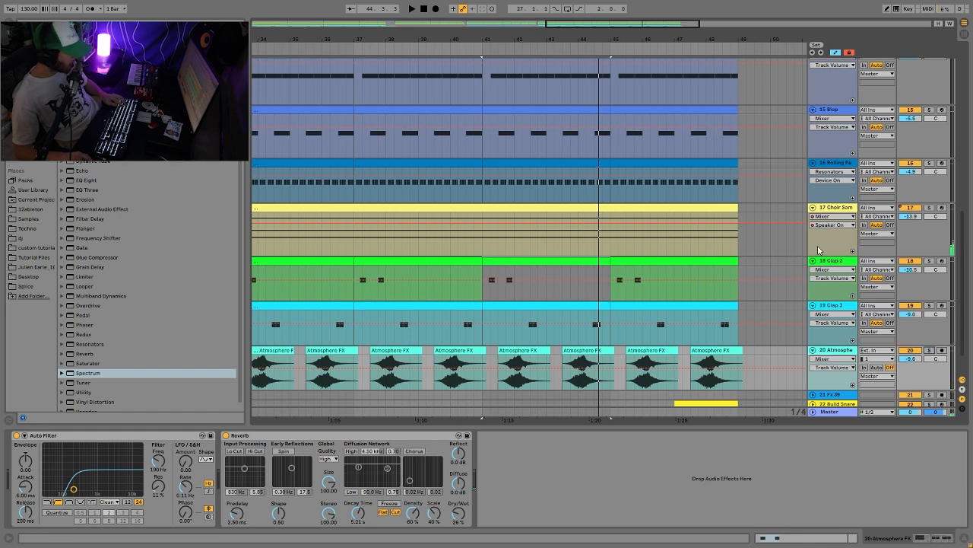
{"action": "left_click_drag", "start_coordinate": [642, 41], "coordinate": [581, 41]}
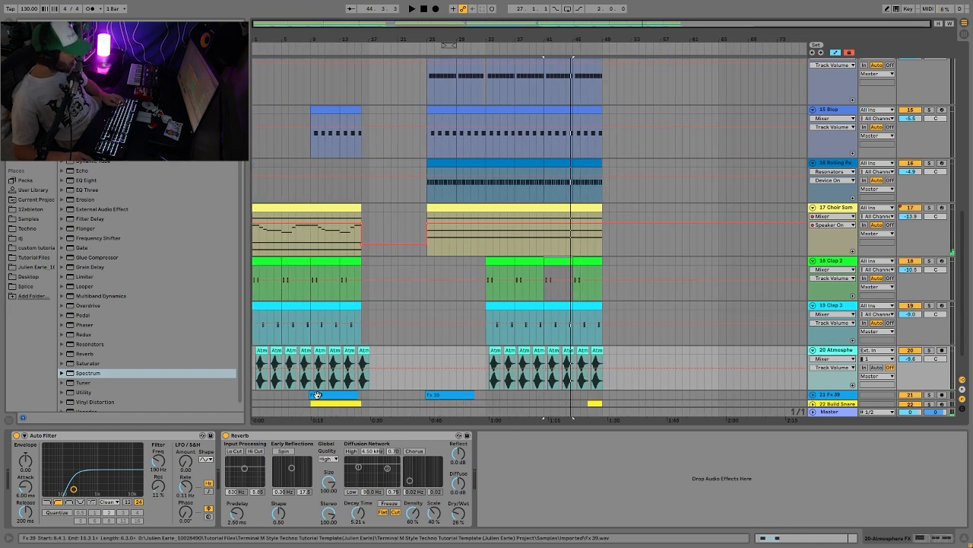
Play the full track from bar 28, and play Atmosphere FX soloed from bar 33.
{"action": "left_click", "coordinate": [307, 350]}
{"action": "left_click", "coordinate": [366, 345]}
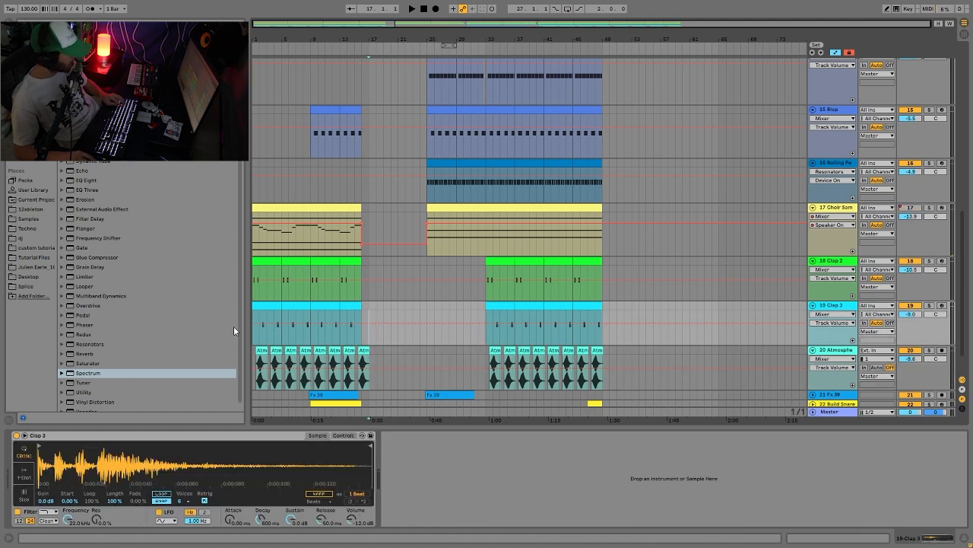
{"action": "left_click", "coordinate": [450, 356]}
{"action": "key", "text": "space"}
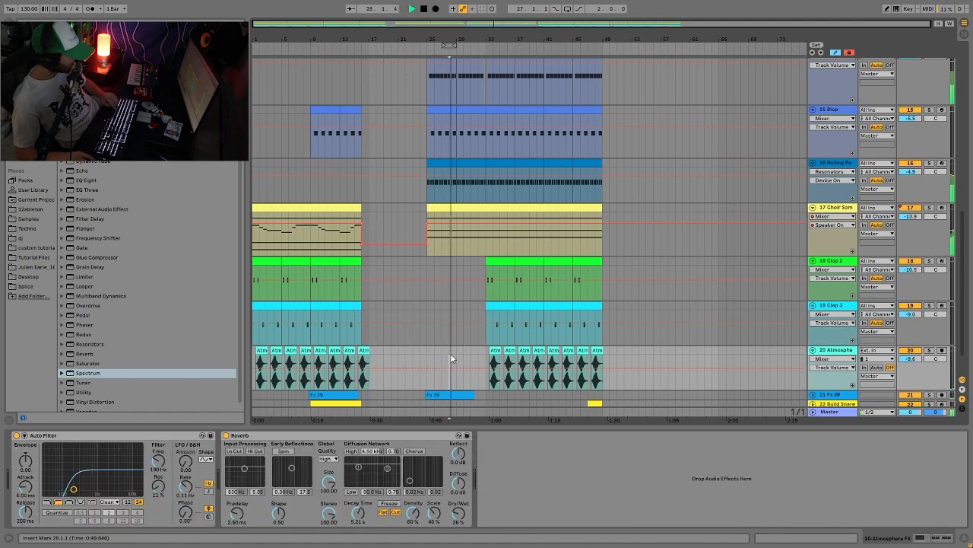
{"action": "key", "text": "space"}
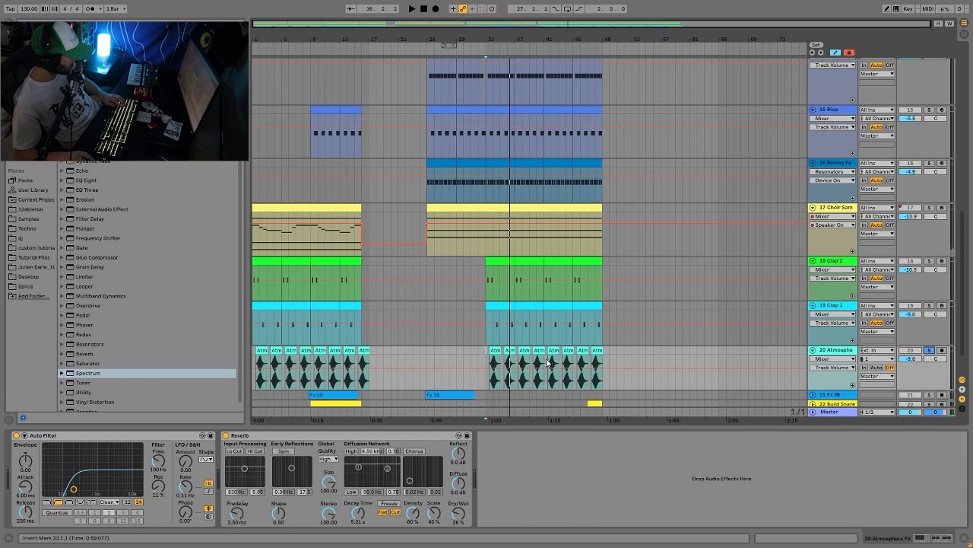
Expand the Fx 39 track and play its first clip from bar 8, toggling the track's solo.
{"action": "scroll", "coordinate": [546, 366], "scroll_direction": "down", "scroll_amount": 2}
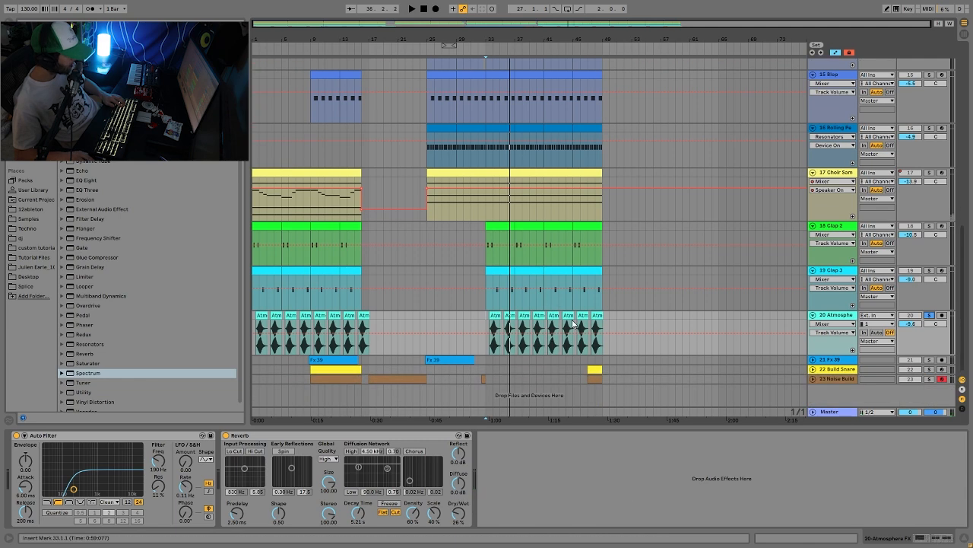
{"action": "left_click", "coordinate": [837, 361]}
{"action": "left_click", "coordinate": [813, 359]}
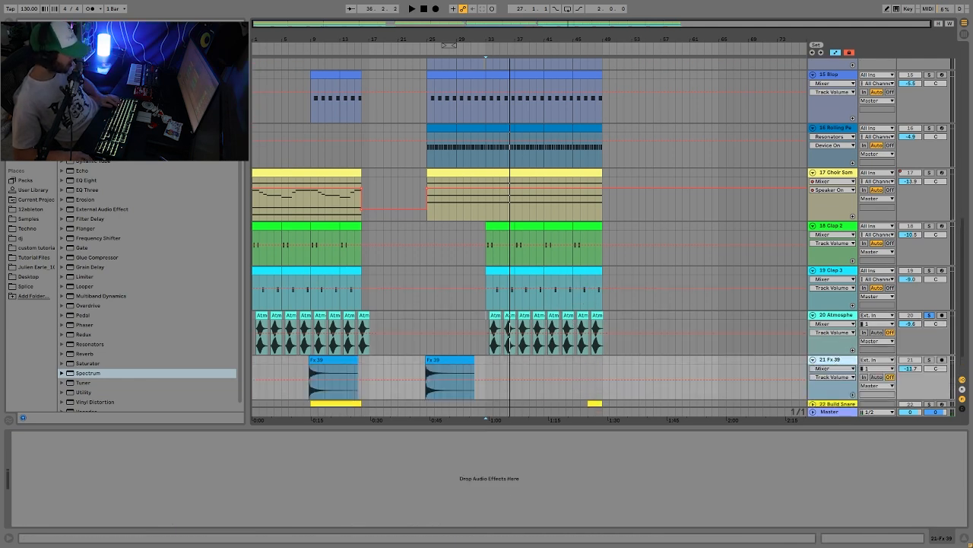
{"action": "left_click", "coordinate": [302, 359]}
{"action": "key", "text": "space"}
{"action": "left_click", "coordinate": [929, 360]}
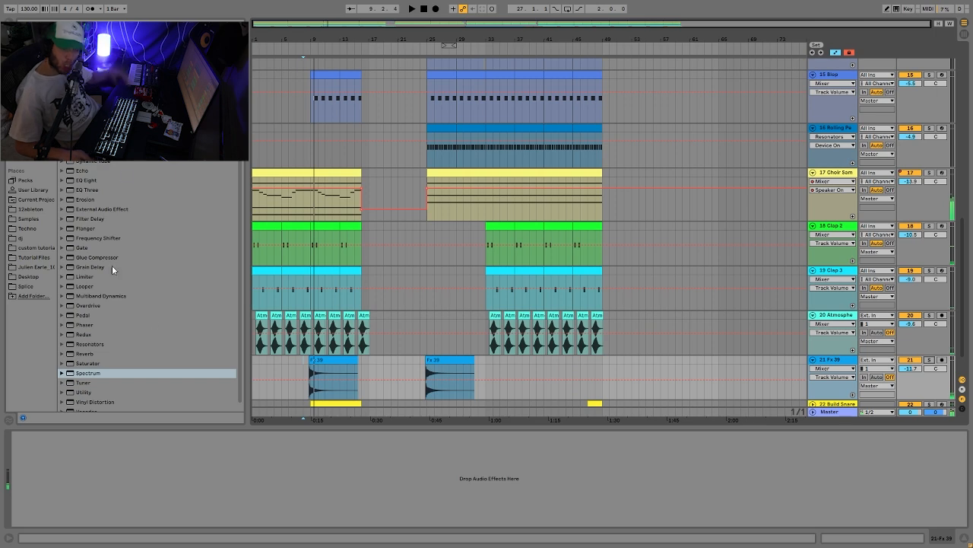
Play the full track from bar 8.3 into the first Fx 39 clip, and from bar 24 into the second one.
{"action": "left_click_drag", "start_coordinate": [305, 41], "coordinate": [402, 210]}
{"action": "left_click", "coordinate": [369, 359]}
{"action": "key", "text": "space"}
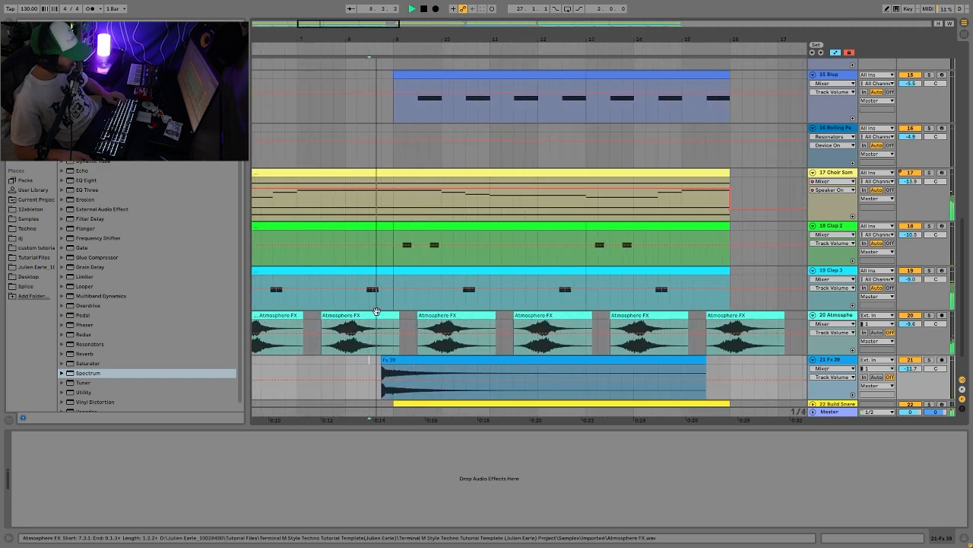
{"action": "left_click_drag", "start_coordinate": [419, 26], "coordinate": [395, 535]}
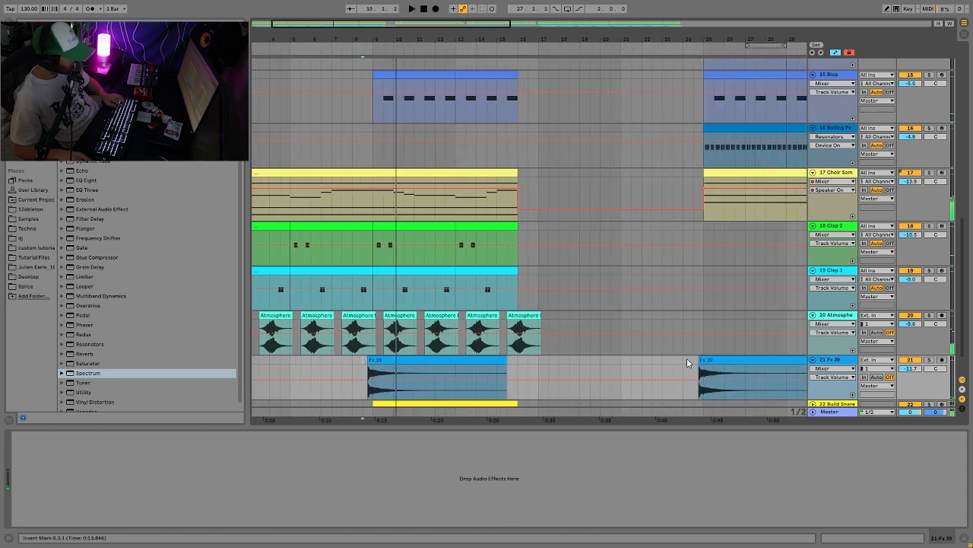
{"action": "key", "text": "space"}
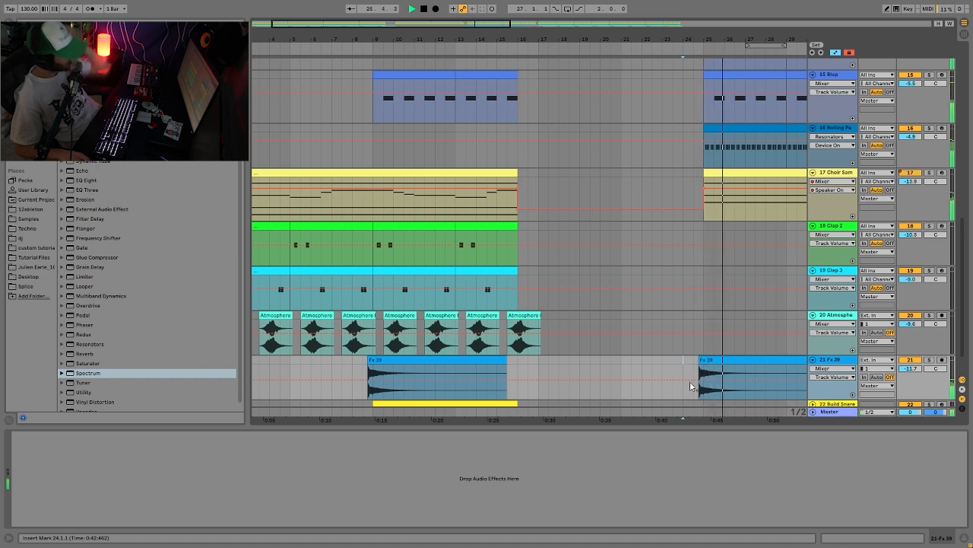
{"action": "scroll", "coordinate": [692, 389], "scroll_direction": "down", "scroll_amount": 1}
{"action": "key", "text": "space"}
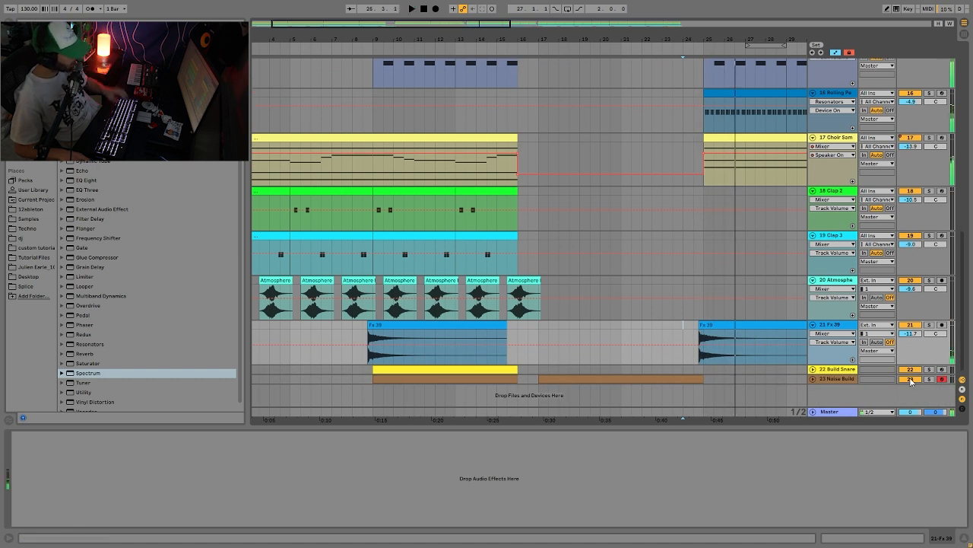
Expand and solo the Build Snare track, play it from bar 11.3, and show its Utility Gain automation.
{"action": "left_click", "coordinate": [812, 370]}
{"action": "left_click", "coordinate": [425, 394]}
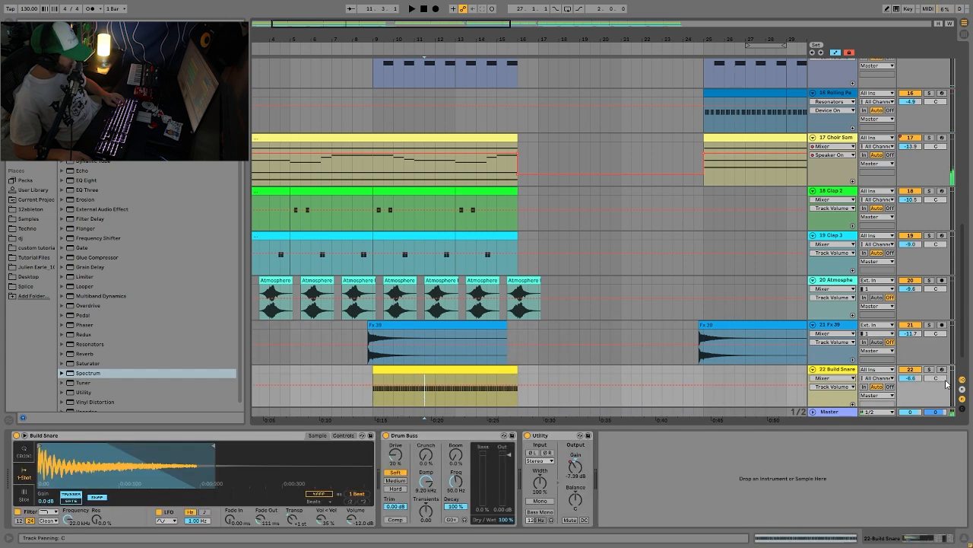
{"action": "left_click", "coordinate": [929, 370]}
{"action": "key", "text": "space"}
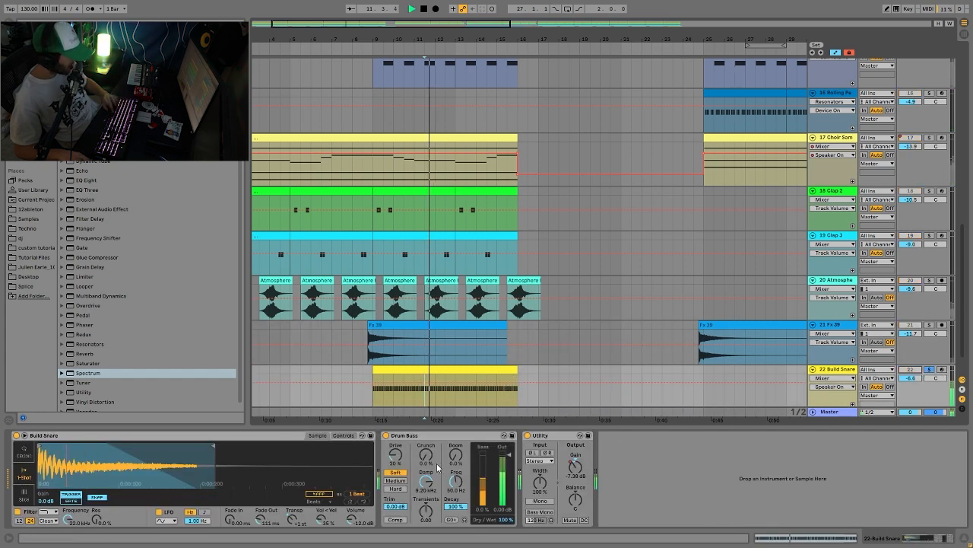
{"action": "left_click", "coordinate": [575, 466]}
{"action": "scroll", "coordinate": [507, 308], "scroll_direction": "down", "scroll_amount": 2}
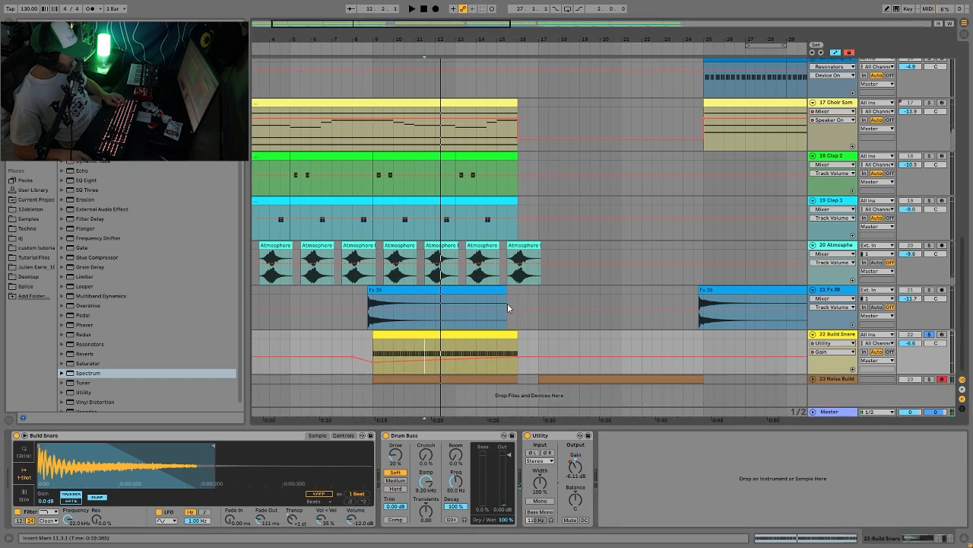
Unsolo the Build Snare and play its gain build-ups in the full track from bar 14.3 and from bar 47.
{"action": "left_click", "coordinate": [929, 334]}
{"action": "left_click", "coordinate": [375, 353]}
{"action": "left_click", "coordinate": [496, 351]}
{"action": "double_click", "coordinate": [583, 40]}
{"action": "key", "text": "space"}
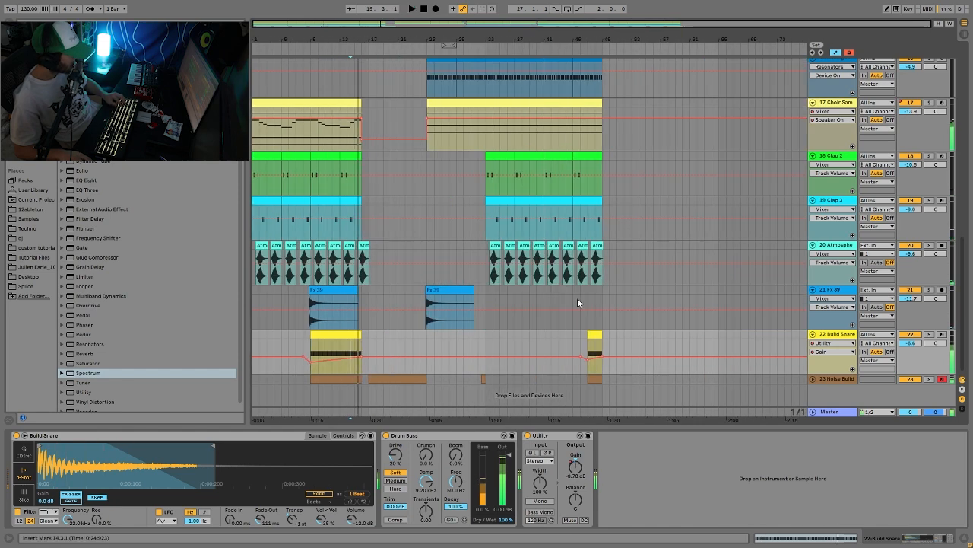
{"action": "left_click", "coordinate": [589, 330]}
{"action": "key", "text": "space"}
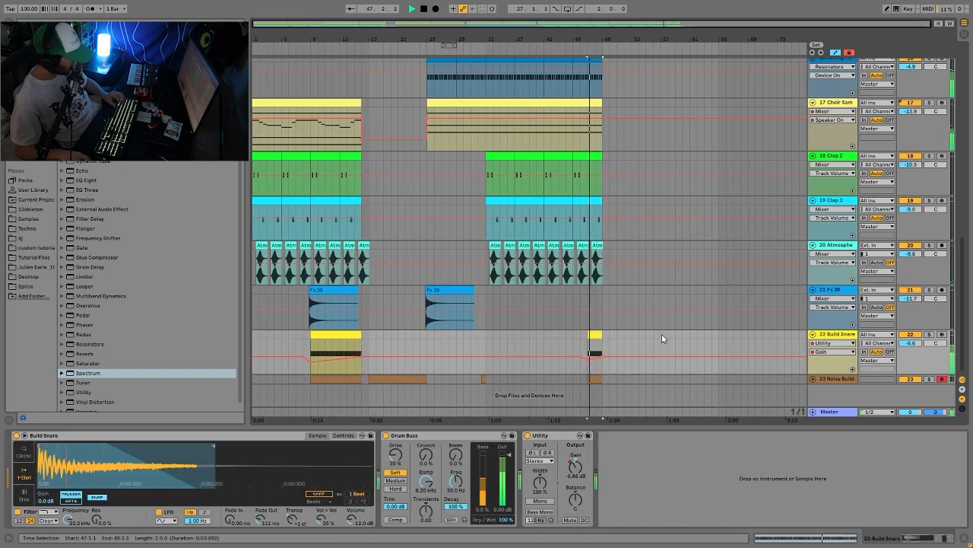
{"action": "key", "text": "space"}
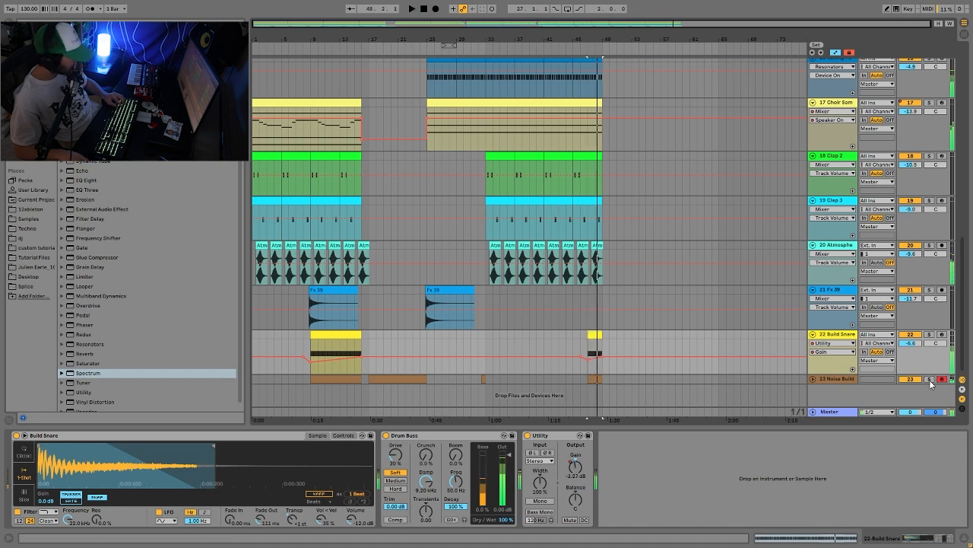
Expand and solo the Noise Build track, show Operator's Filter Freq automation, and play from bar 14, unsoloing the track during playback.
{"action": "double_click", "coordinate": [863, 380]}
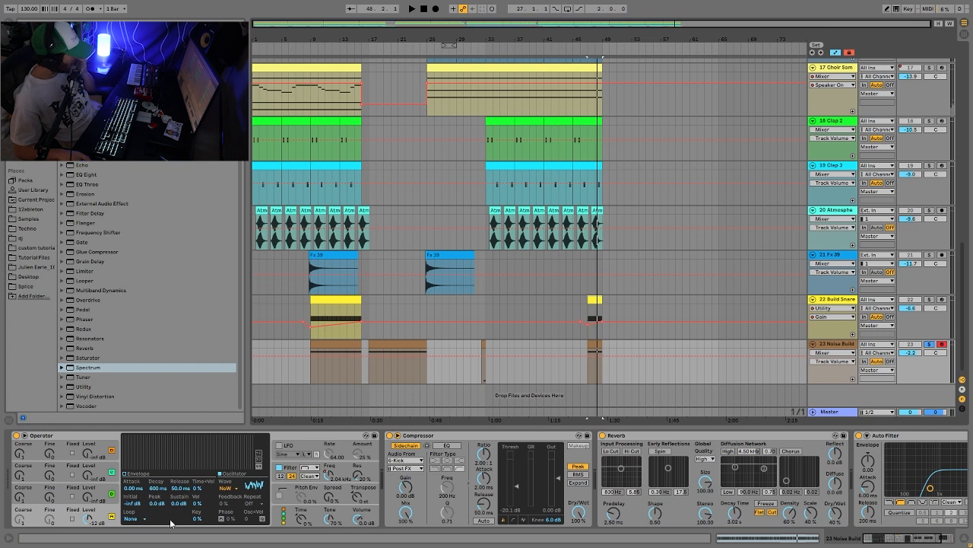
{"action": "left_click", "coordinate": [289, 467]}
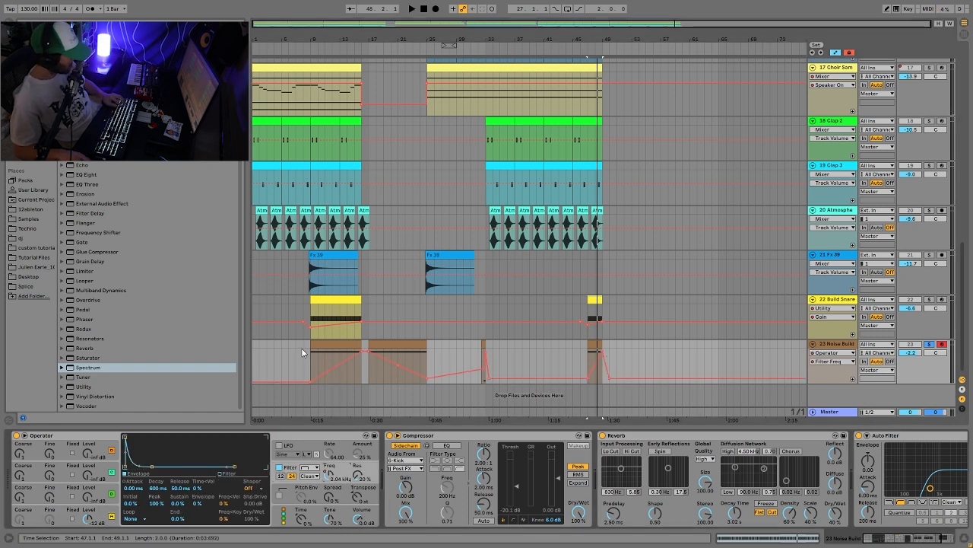
{"action": "left_click", "coordinate": [346, 371]}
{"action": "key", "text": "space"}
{"action": "left_click", "coordinate": [928, 344]}
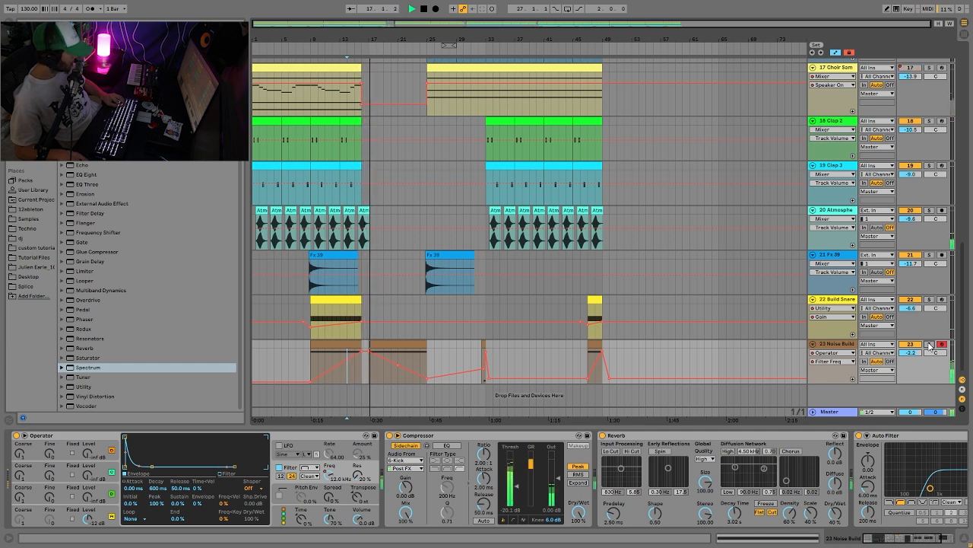
{"action": "key", "text": "space"}
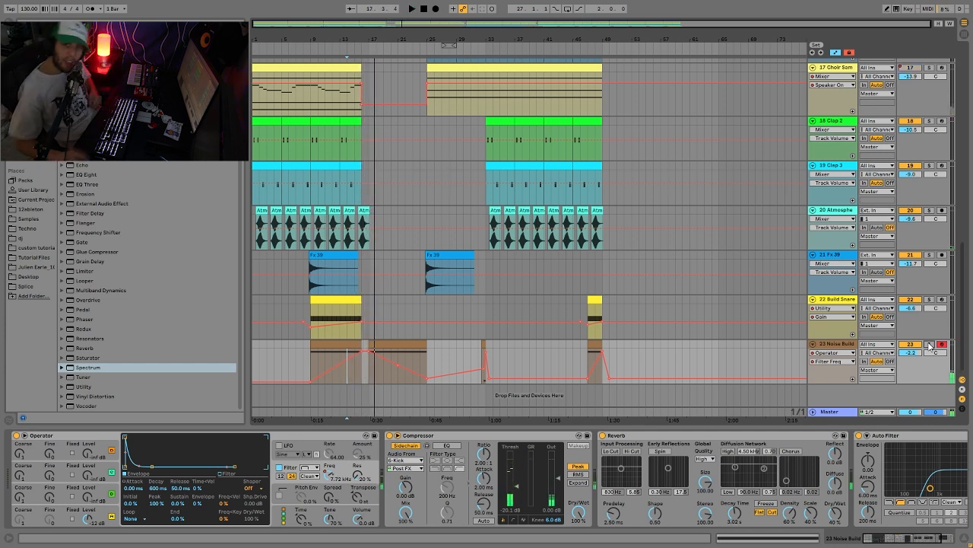
Select the Noise Build clip starting at bar 17 and play the full track from there.
{"action": "left_click", "coordinate": [407, 346]}
{"action": "key", "text": "space"}
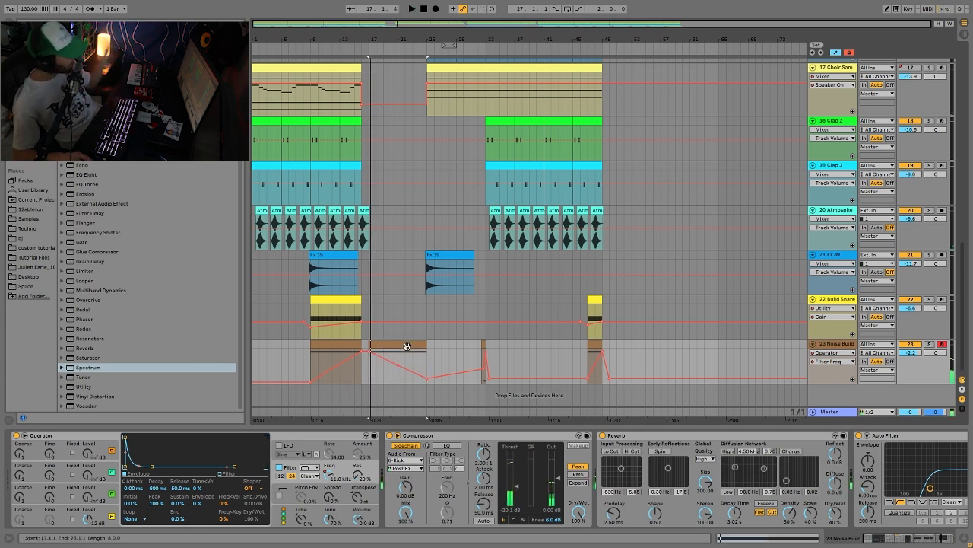
{"action": "key", "text": "space"}
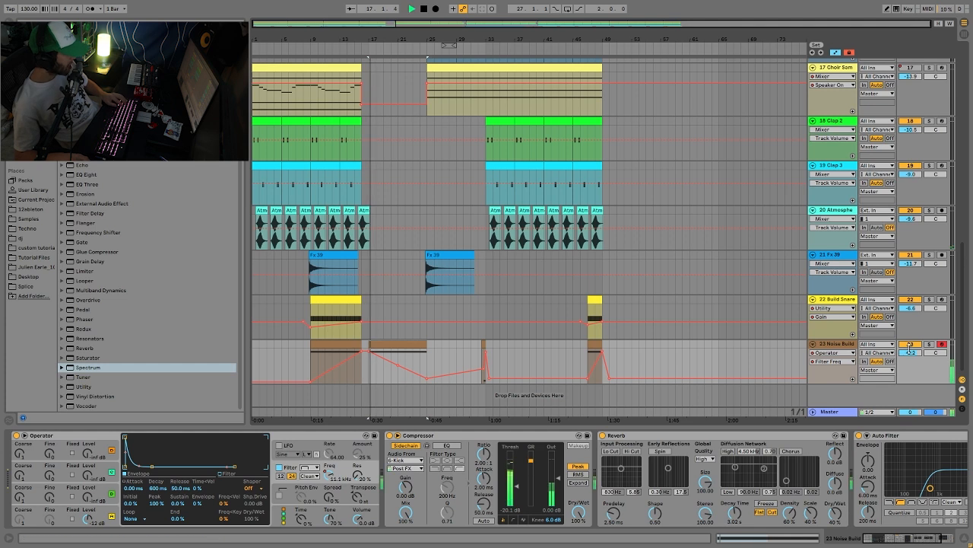
Play the full track from bar 15 with the Noise Build track muted.
{"action": "key", "text": "ctrl+z"}
{"action": "left_click", "coordinate": [350, 328]}
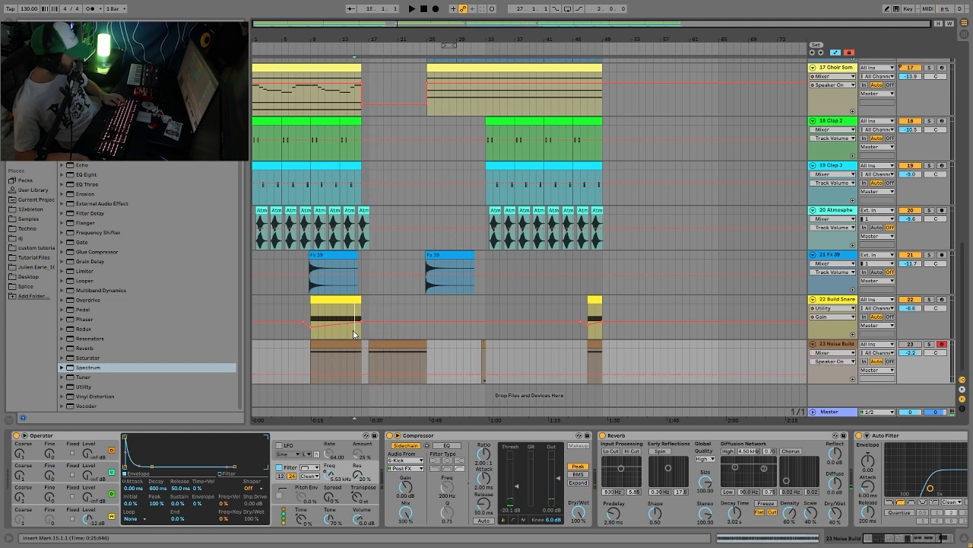
{"action": "key", "text": "space"}
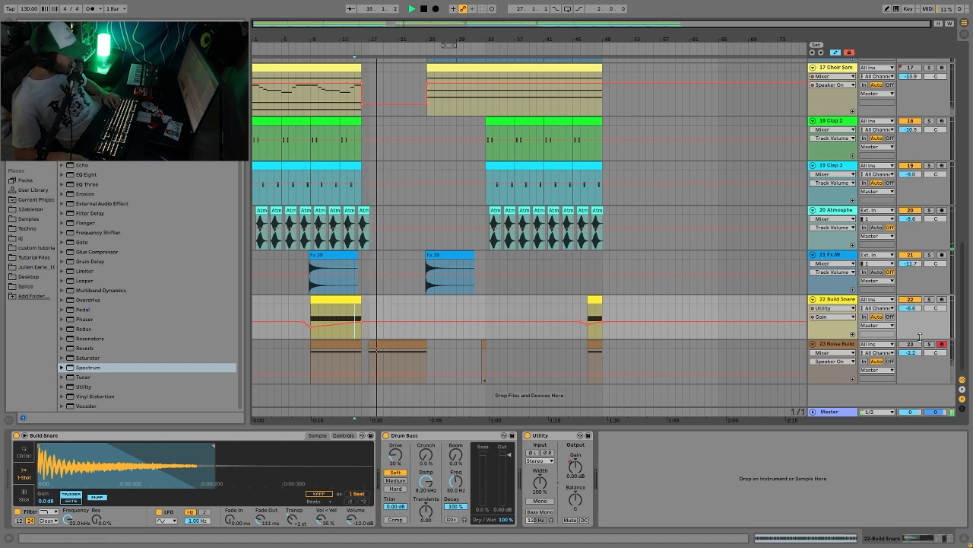
Unmute the Noise Build track, play its clip from bar 17, and inspect its Operator, Compressor, Reverb and Auto Filter chain.
{"action": "left_click", "coordinate": [372, 353]}
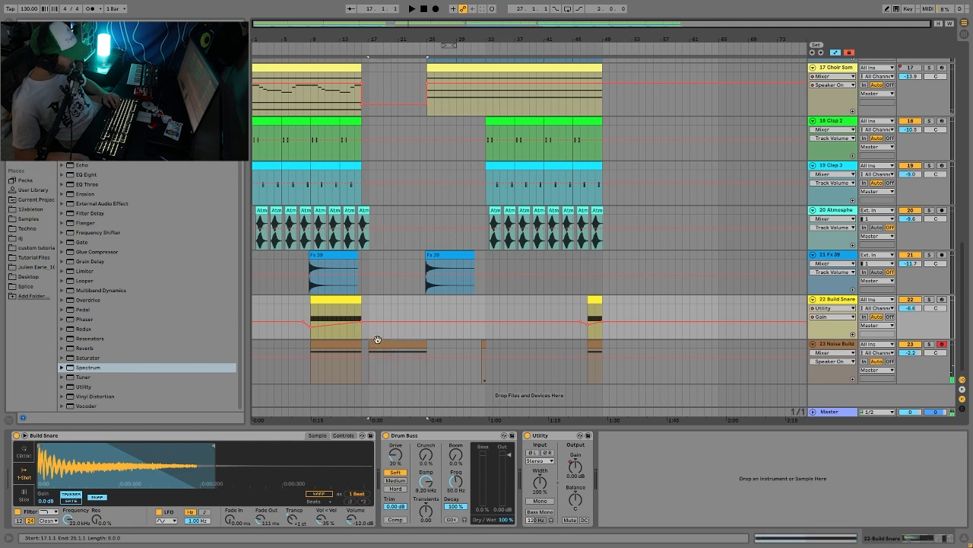
{"action": "key", "text": "space"}
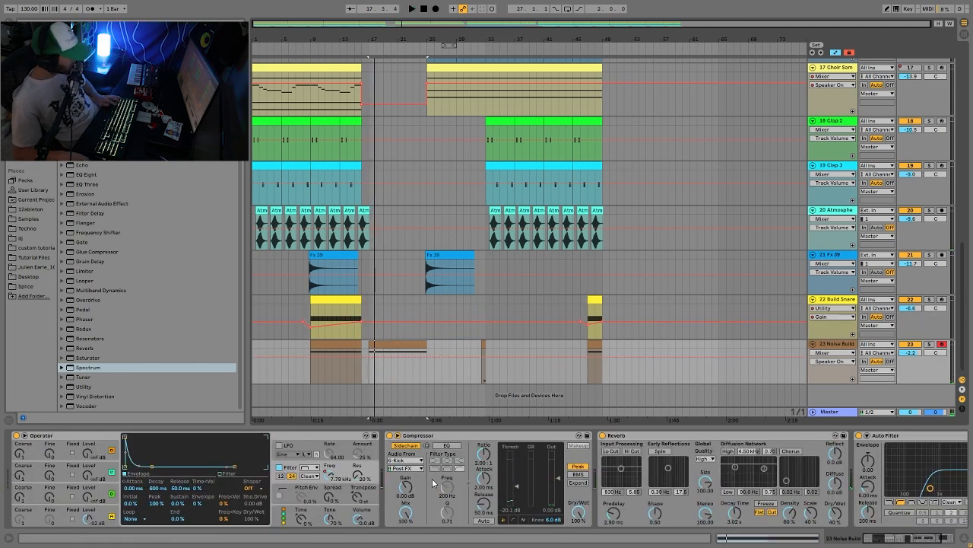
{"action": "scroll", "coordinate": [441, 493], "scroll_direction": "right", "scroll_amount": 4}
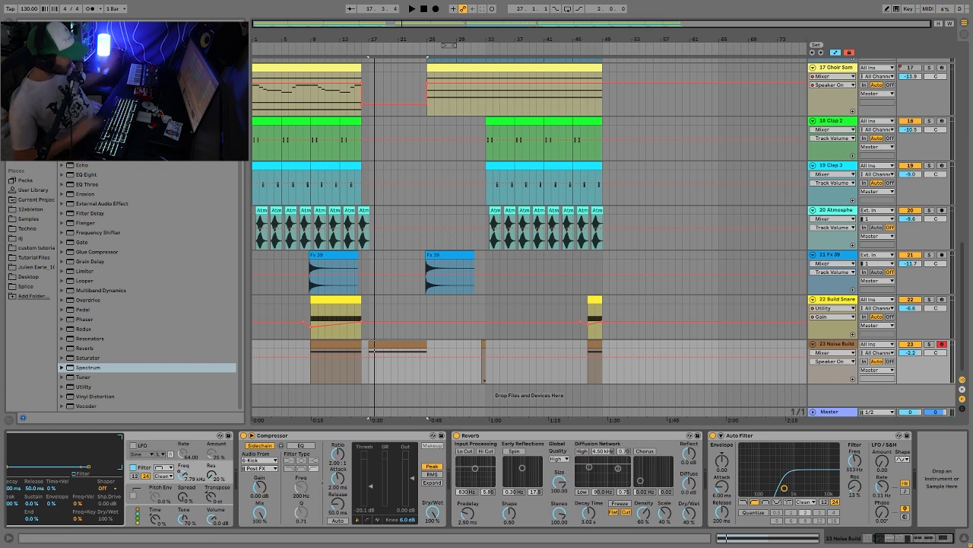
{"action": "key", "text": "space"}
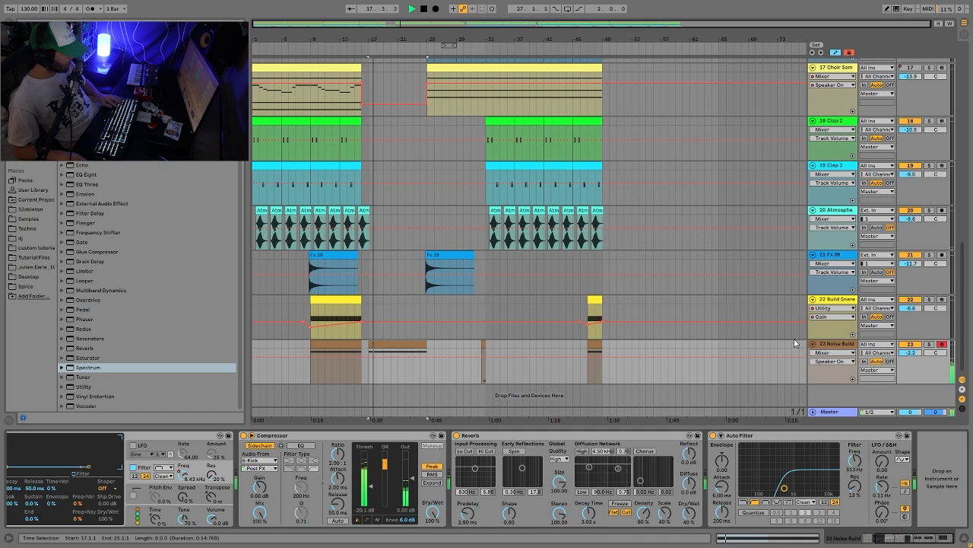
Collapse all tracks in the arrangement and place the insert marker at bar 33 on the Kickbass track.
{"action": "left_click", "coordinate": [830, 346]}
{"action": "key", "text": "ctrl+a"}
{"action": "key", "text": "u"}
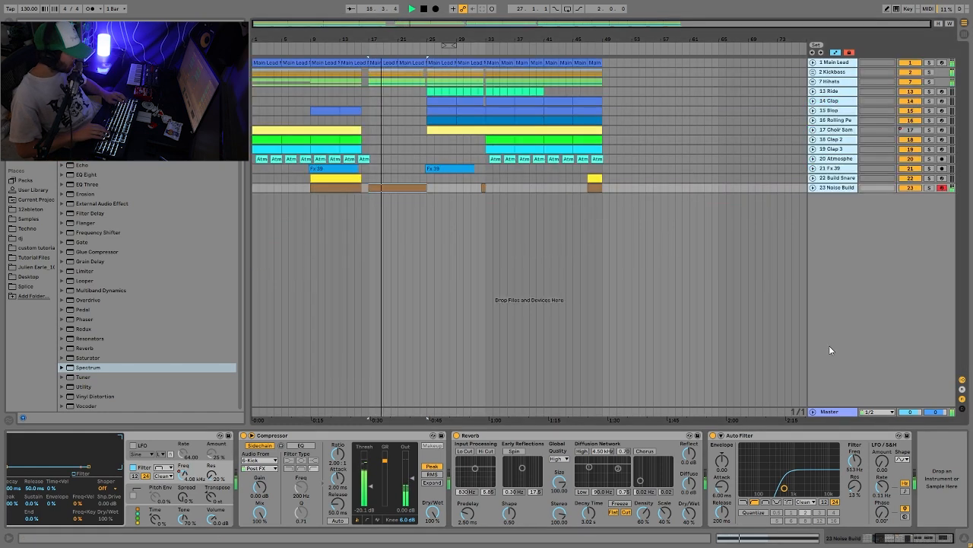
{"action": "left_click", "coordinate": [488, 73]}
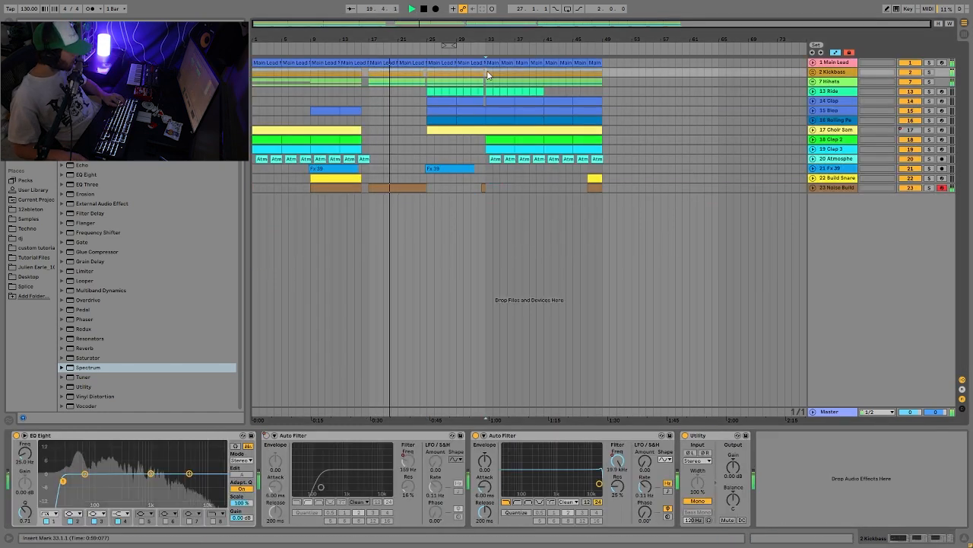